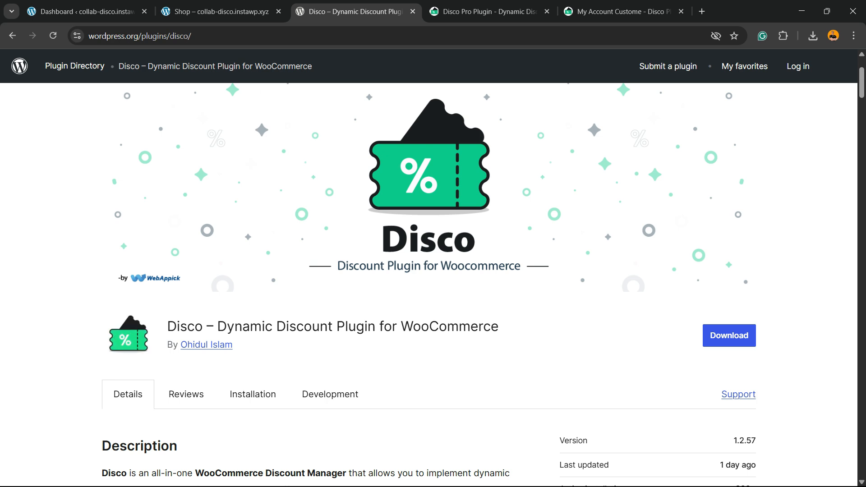
Step: Switch to the WordPress dashboard tab and browse the store's Products list
double_click(185, 326)
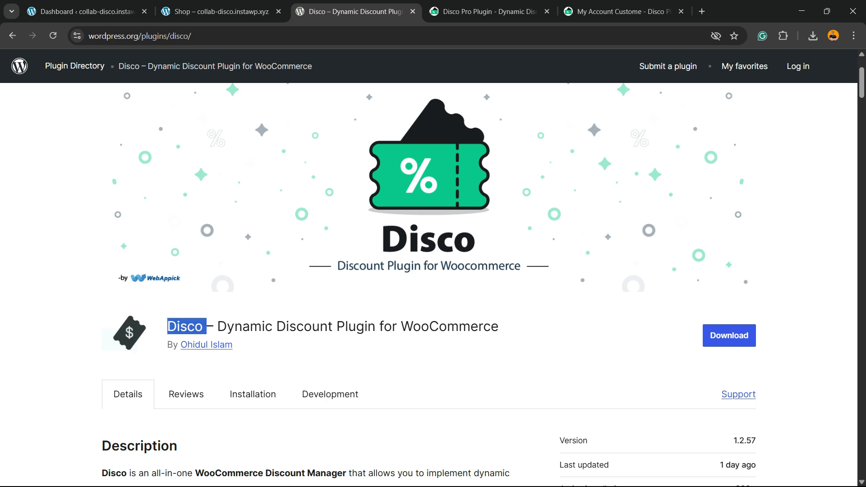
click(85, 12)
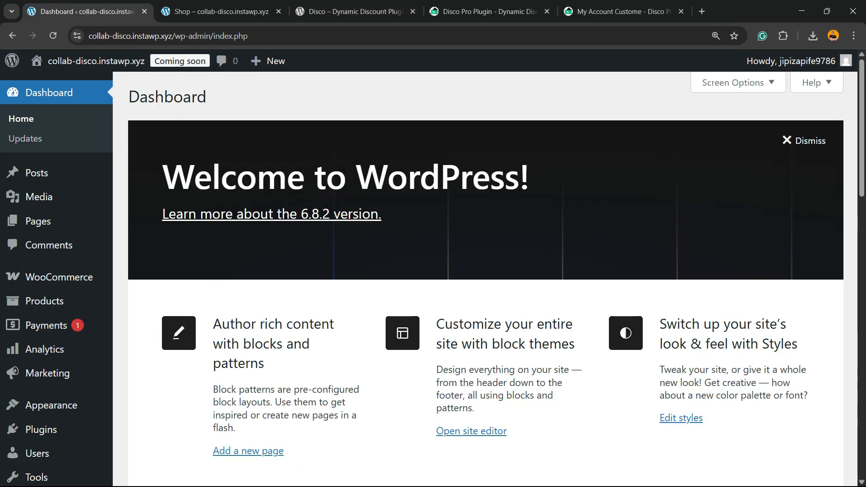
drag(190, 36, 253, 36)
click(277, 37)
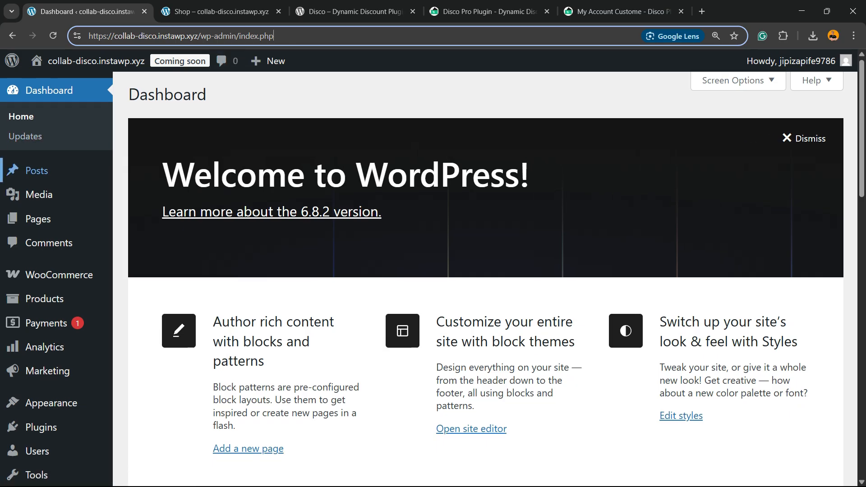
scroll(36, 173, down, 2)
scroll(45, 242, down, 2)
mouse_move(41, 371)
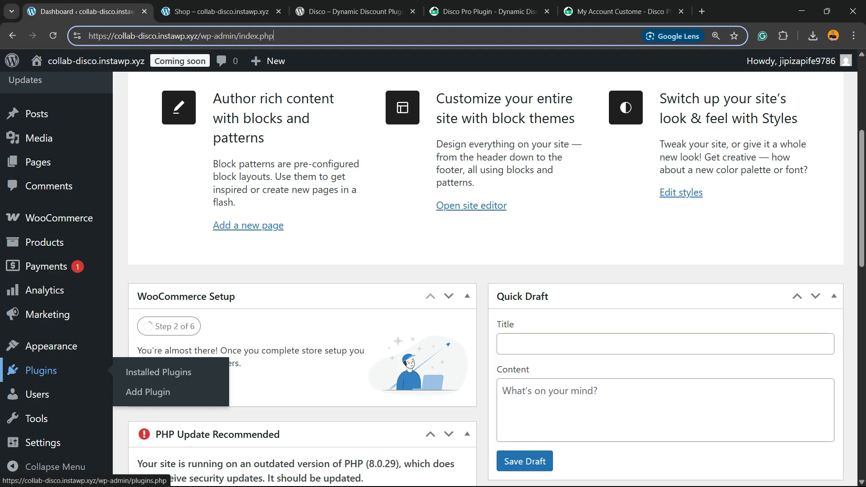
click(44, 242)
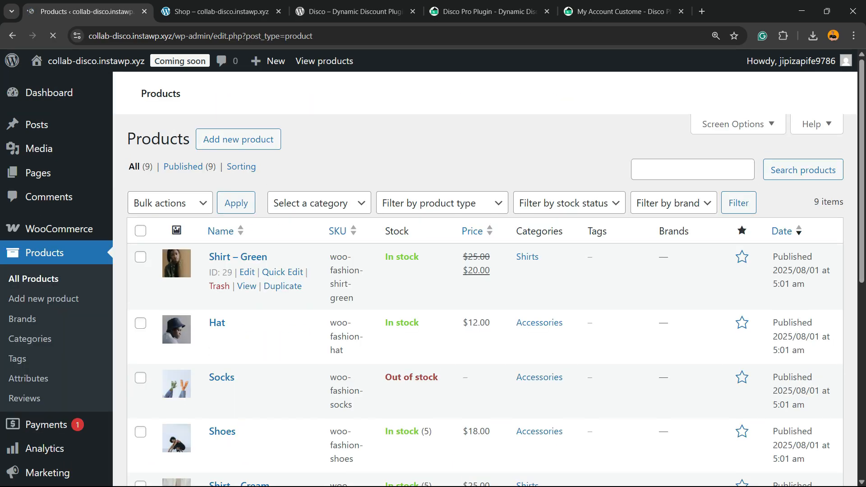
scroll(485, 280, down, 3)
scroll(485, 280, up, 4)
scroll(485, 280, down, 2)
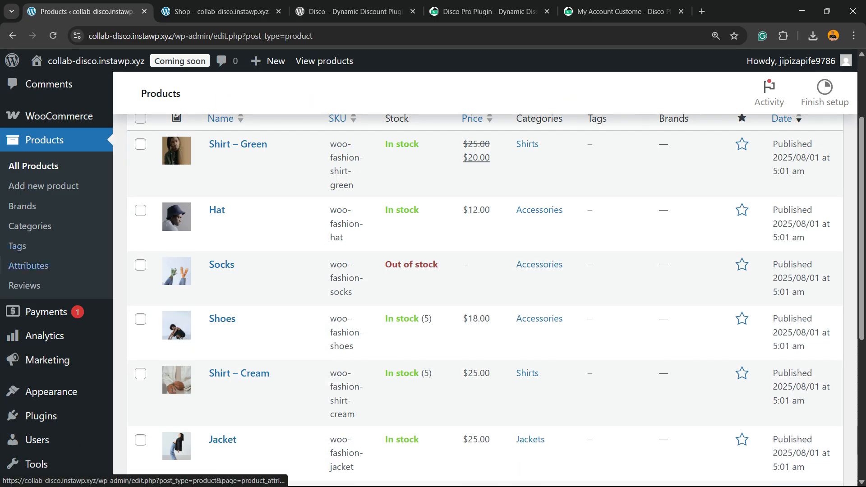
Step: Open the Add Plugins page and search the plugin directory for Disco
mouse_move(40, 416)
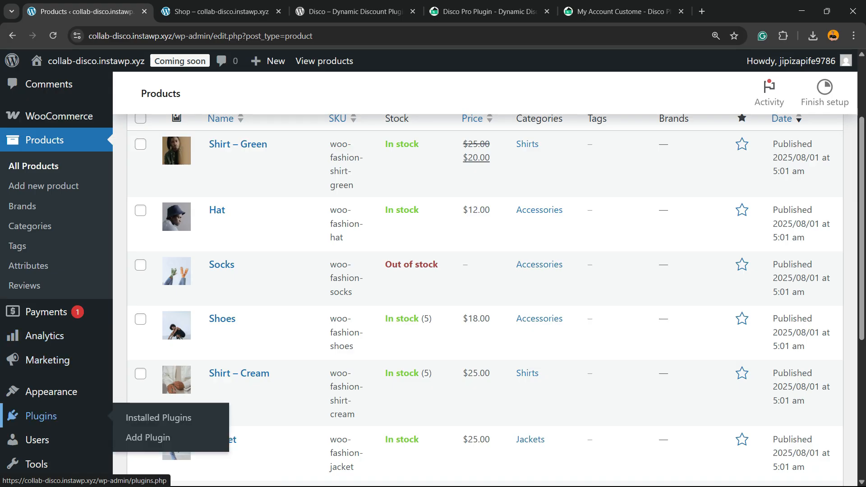
click(147, 437)
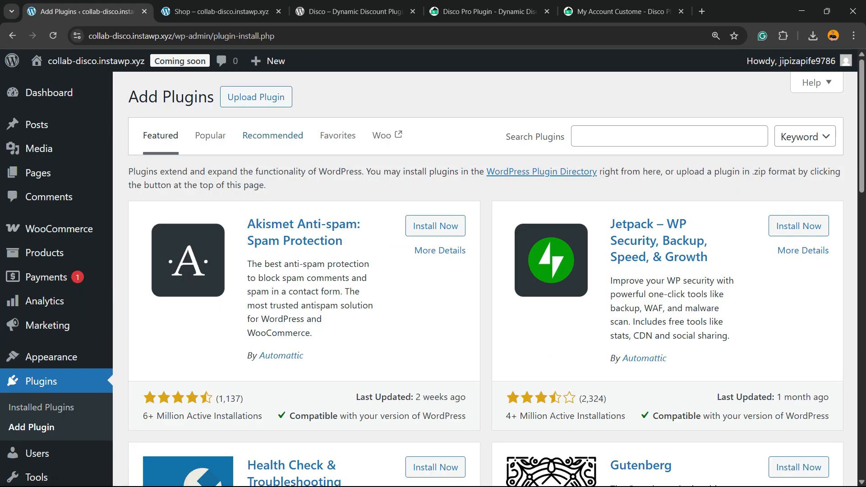
drag(506, 136, 561, 137)
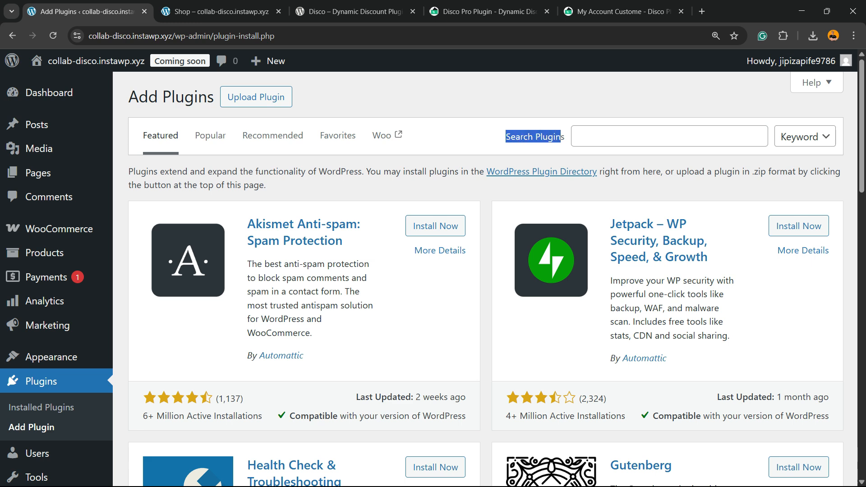
click(649, 136)
text(Disco)
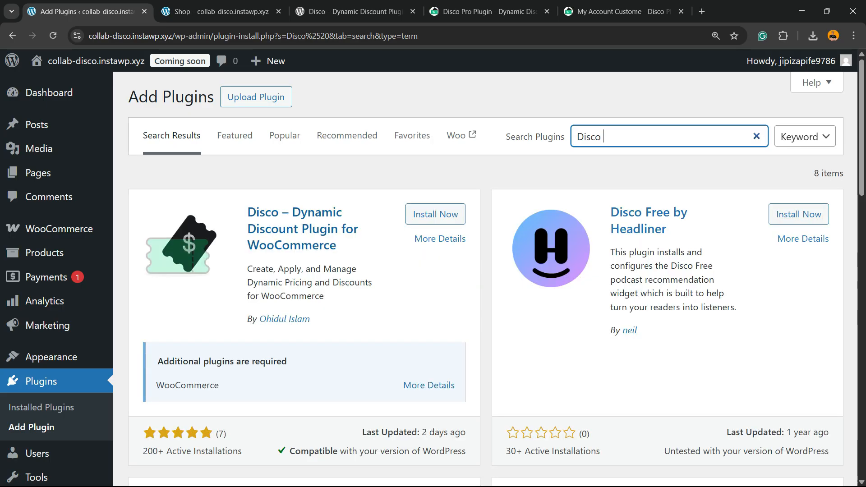
Step: Install and activate the Disco – Dynamic Discount Plugin for WooCommerce
drag(310, 319, 247, 318)
click(435, 214)
scroll(436, 214, down, 3)
scroll(436, 214, up, 3)
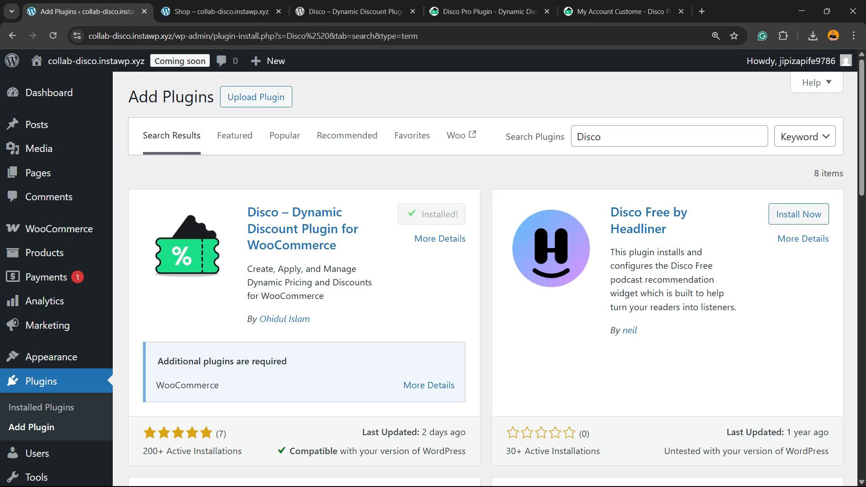
click(441, 214)
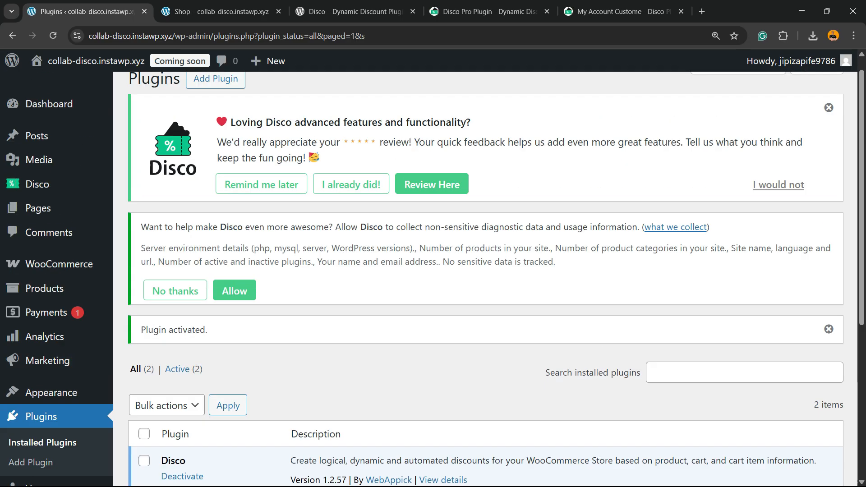
Step: Review the installed plugins list showing Disco and WooCommerce
scroll(486, 280, up, 1)
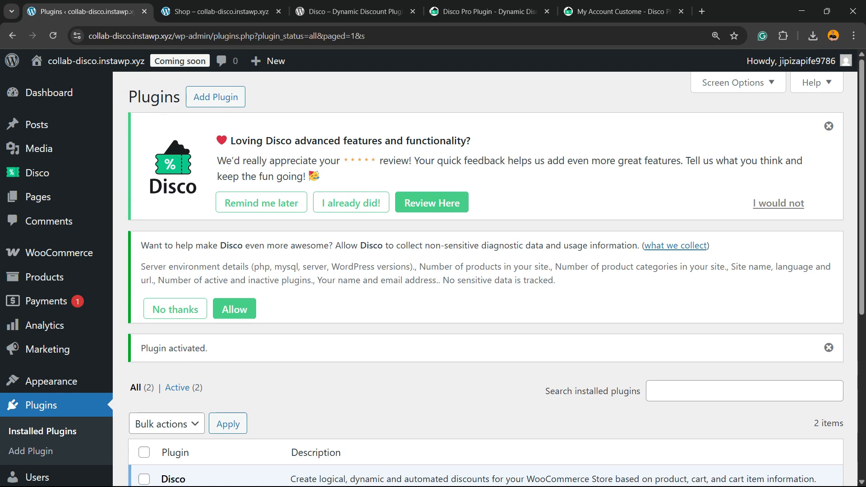
scroll(486, 280, down, 5)
double_click(173, 254)
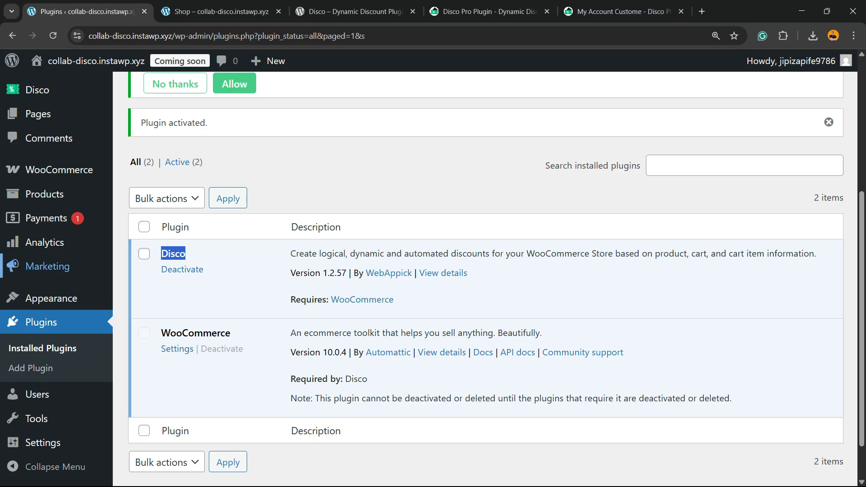
mouse_move(59, 169)
scroll(491, 271, up, 5)
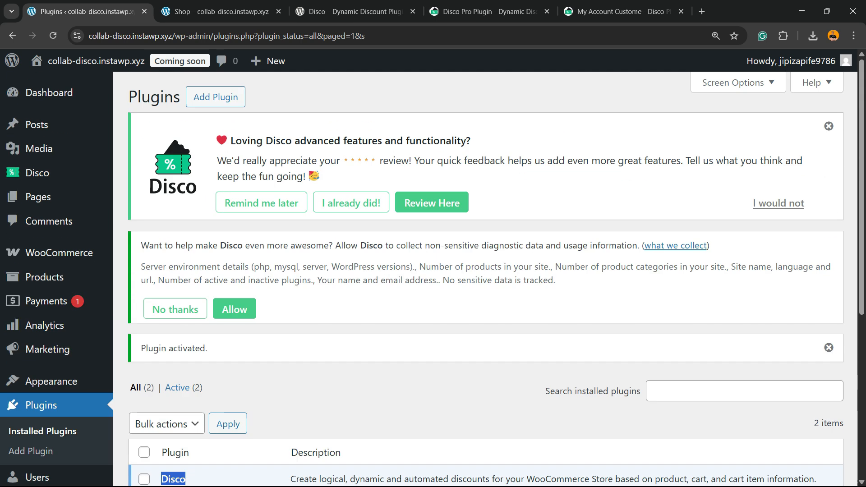
Step: Switch to the Disco website tab and examine the Pricing page plans and free-versus-Pro feature comparison
click(489, 11)
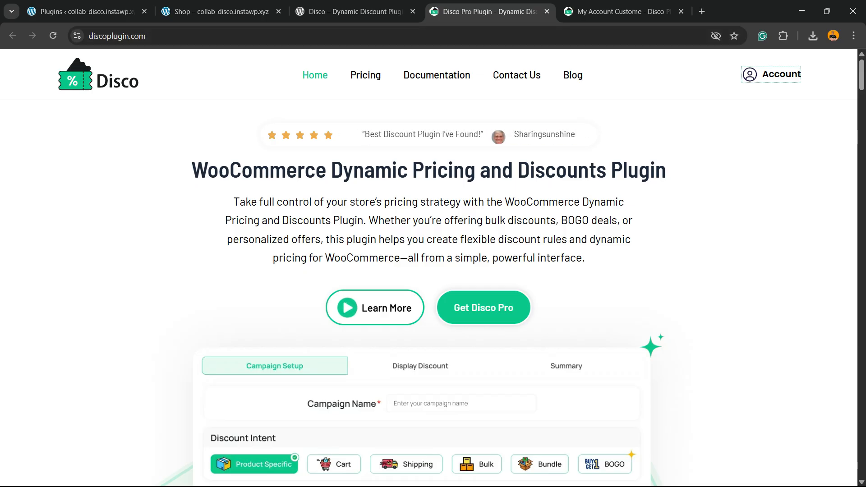
click(365, 74)
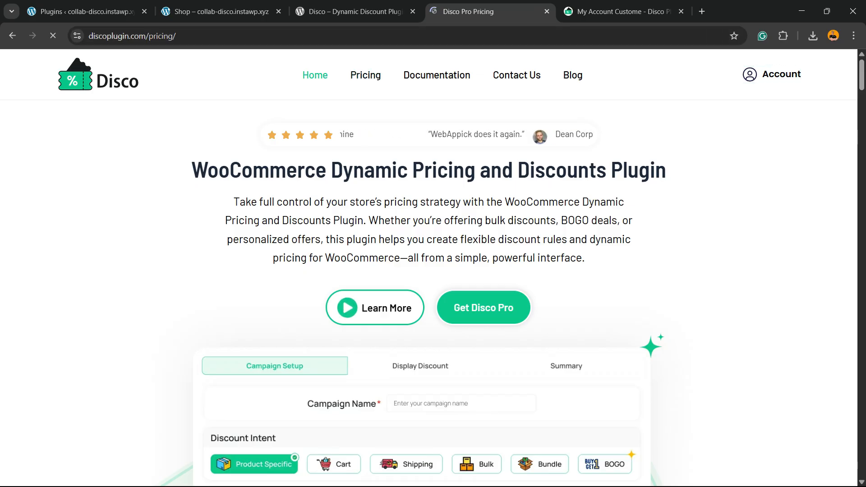
scroll(428, 268, down, 2)
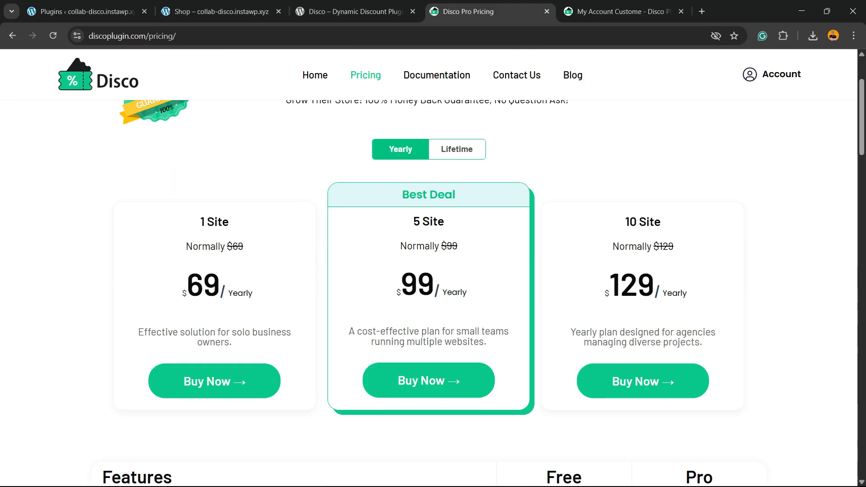
drag(413, 221, 444, 221)
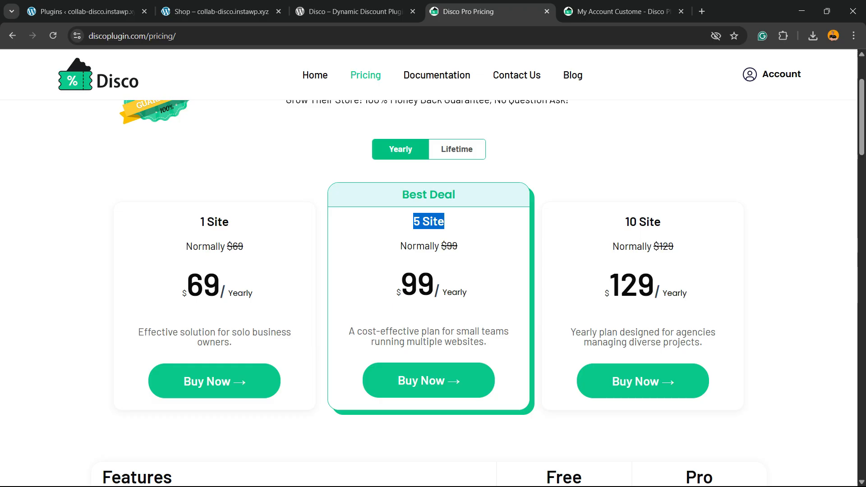
scroll(428, 293, down, 7)
scroll(428, 293, up, 2)
scroll(429, 293, down, 7)
scroll(428, 293, up, 2)
scroll(428, 293, down, 2)
drag(116, 193, 289, 305)
scroll(239, 305, down, 3)
scroll(288, 305, up, 2)
click(288, 305)
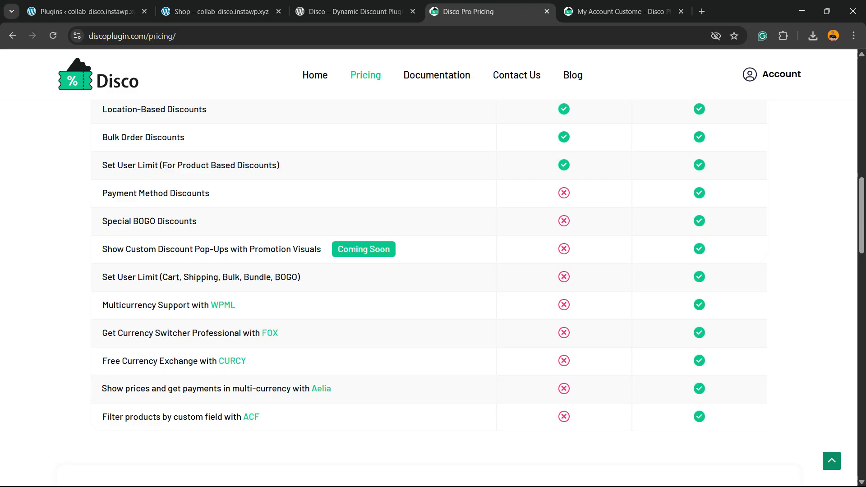
double_click(257, 277)
drag(281, 277, 286, 276)
double_click(286, 277)
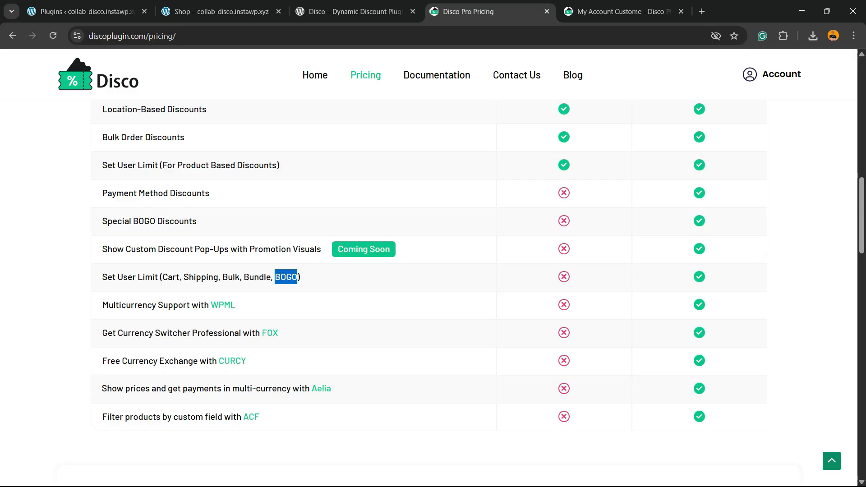
scroll(286, 277, up, 12)
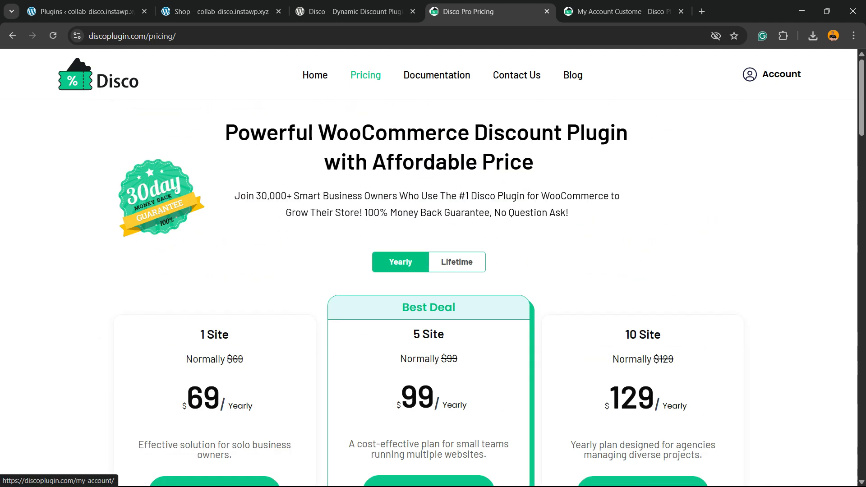
Step: Open the Disco account's Downloads section and download the Disco Pro plugin file
click(771, 74)
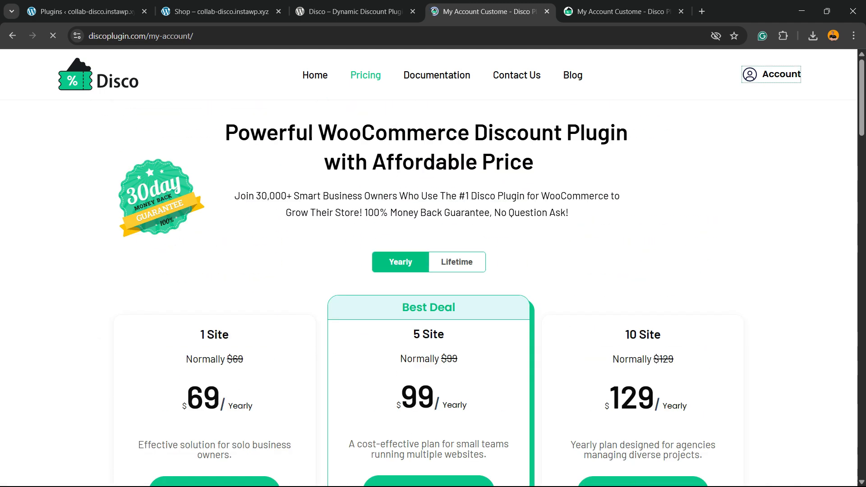
click(359, 198)
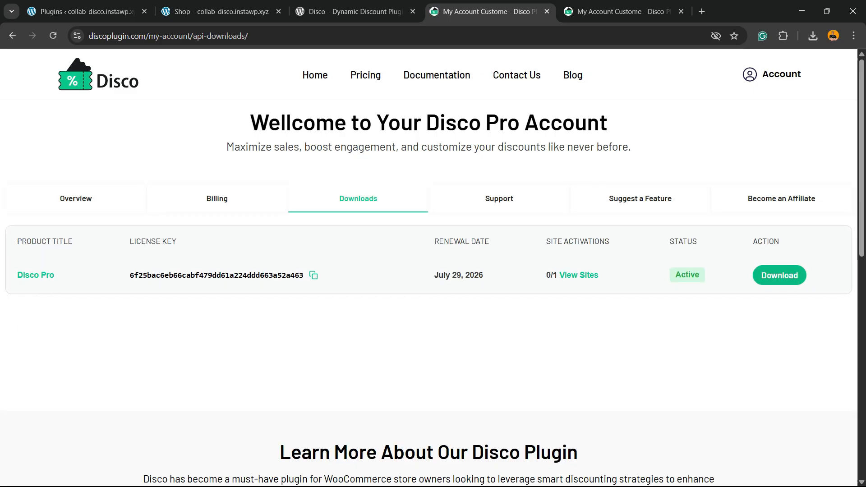
click(780, 275)
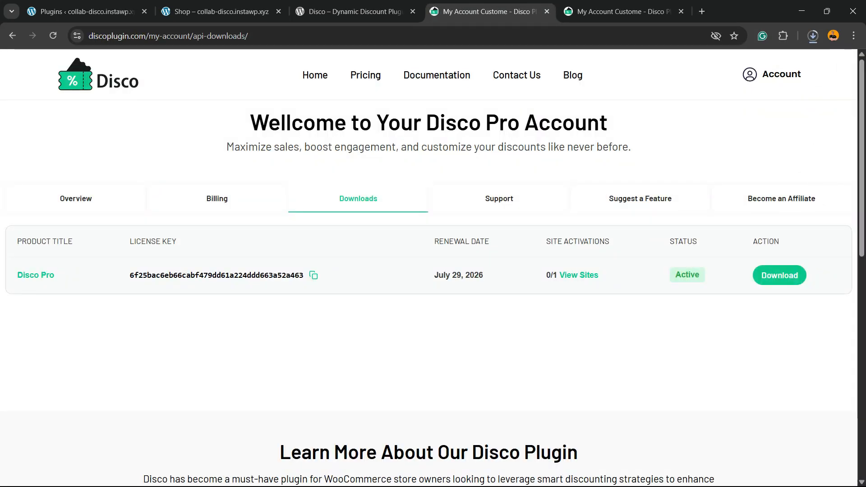
Step: Return to the WordPress admin, open Add Plugin, and open the plugin upload form
click(355, 12)
click(221, 12)
click(86, 12)
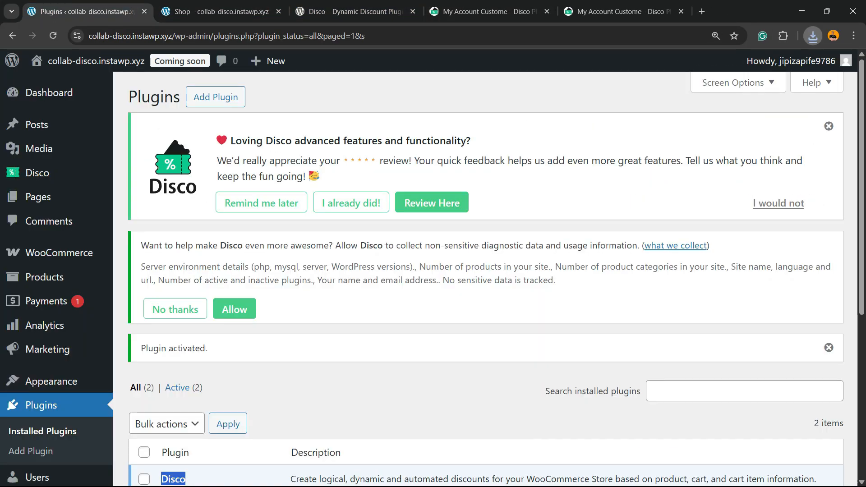
scroll(49, 260, down, 1)
scroll(45, 266, down, 3)
click(31, 368)
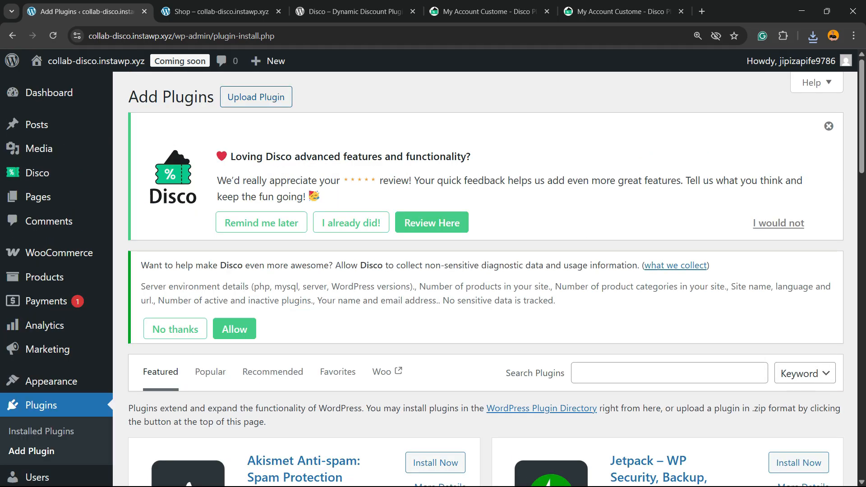
drag(298, 98, 223, 97)
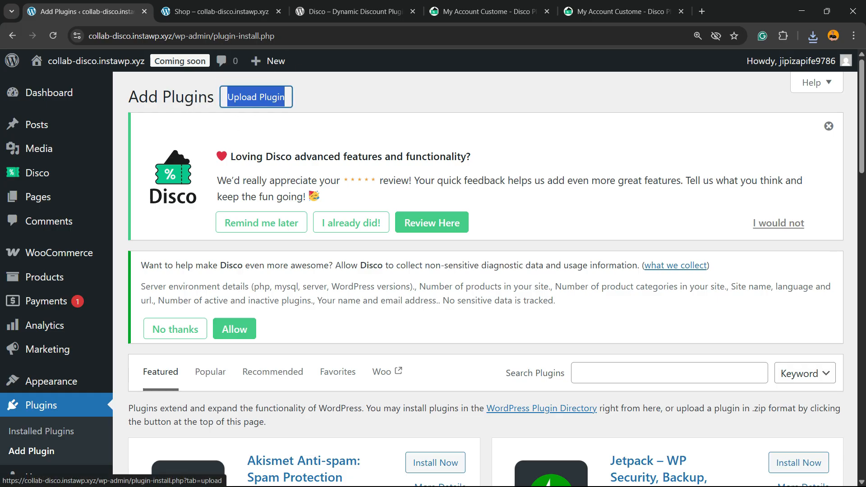
click(225, 97)
Step: Choose disco-pro.zip from the Downloads folder and install it
scroll(226, 97, down, 3)
drag(248, 293, 724, 294)
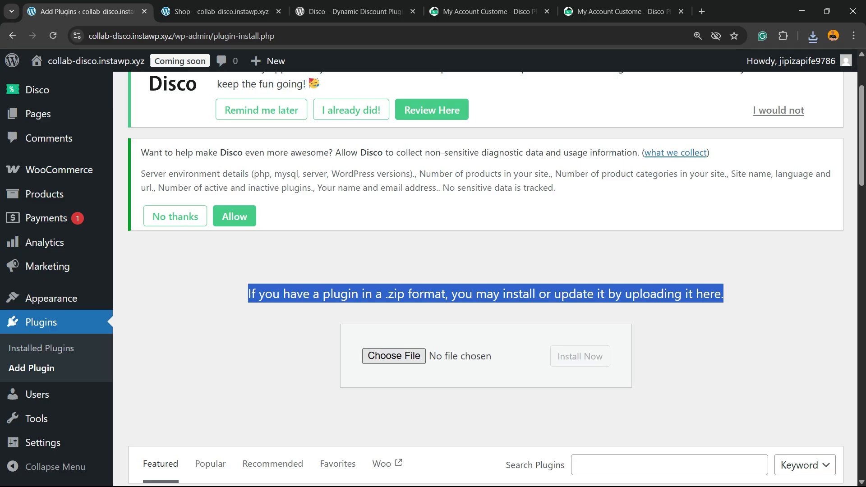
click(394, 356)
click(193, 110)
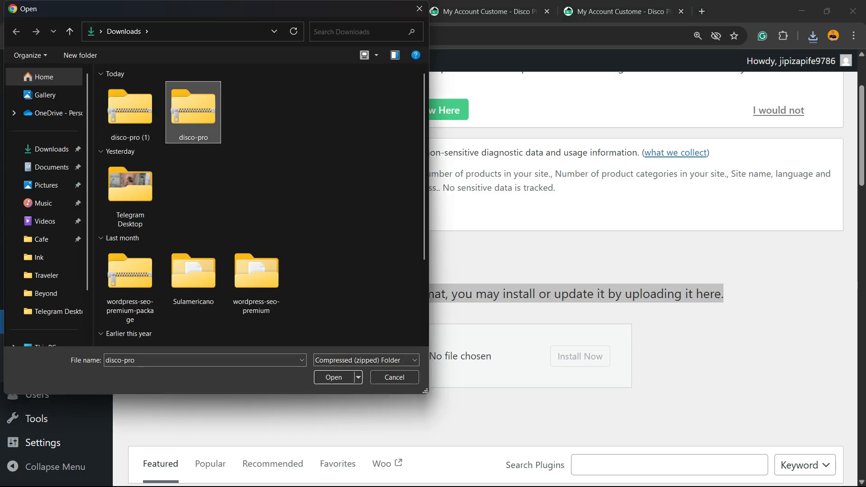
click(333, 377)
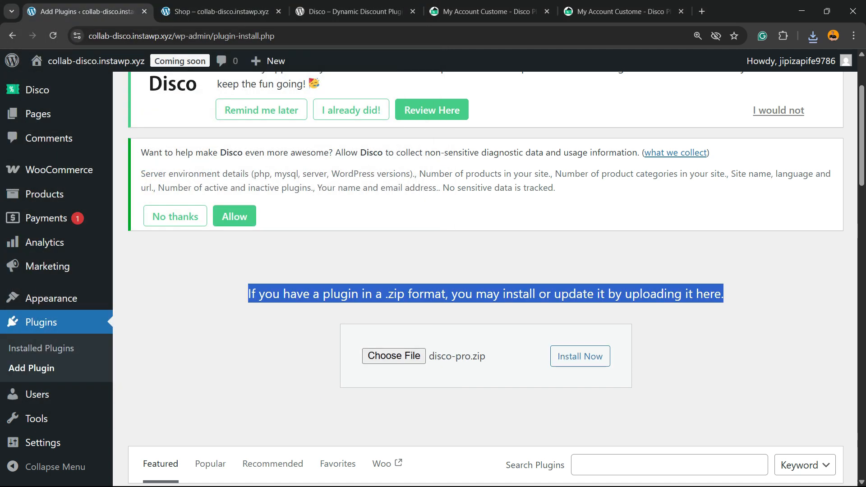
click(578, 356)
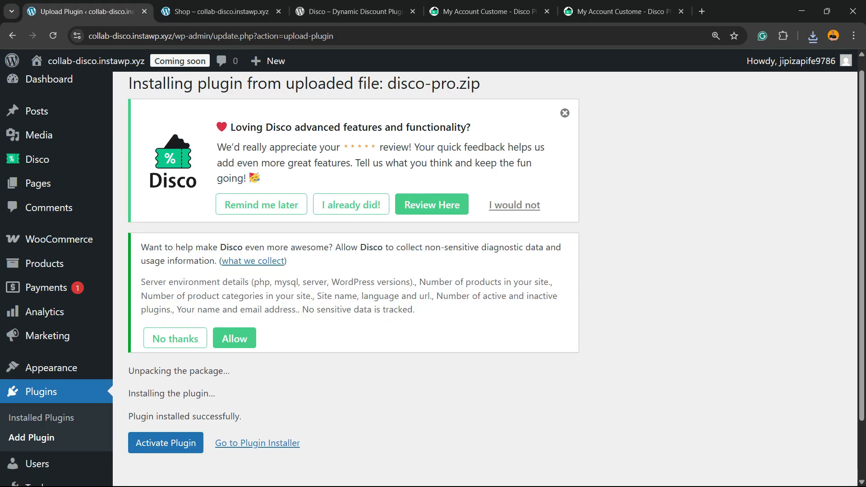
Step: Activate the uploaded Disco Pro plugin
scroll(433, 279, down, 2)
drag(135, 302, 239, 347)
click(253, 347)
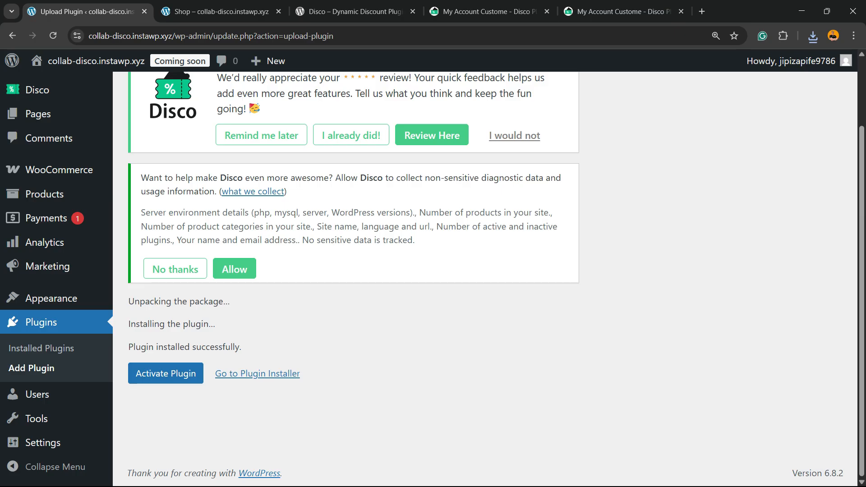
click(172, 371)
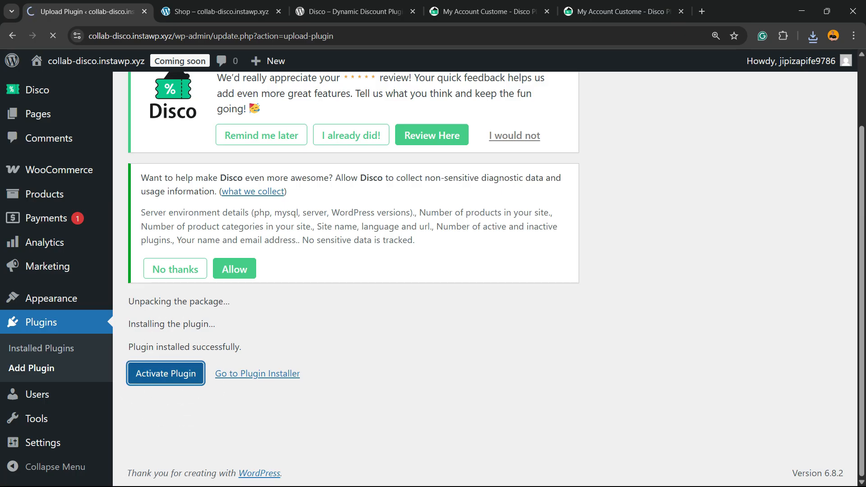
scroll(487, 316, down, 5)
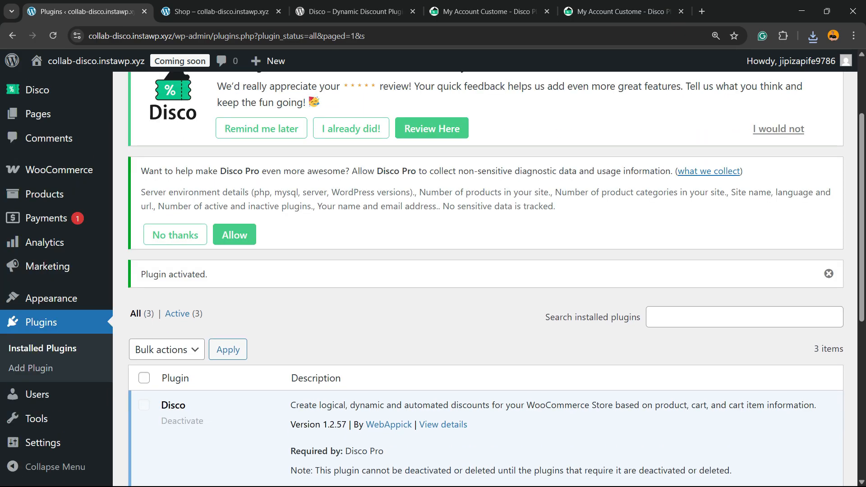
Step: Start a new discount campaign and name it 15%
scroll(487, 280, down, 2)
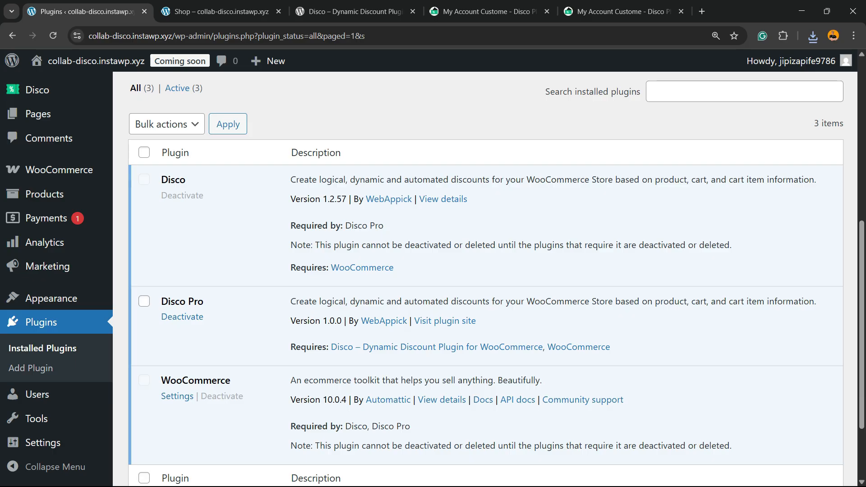
scroll(487, 279, up, 2)
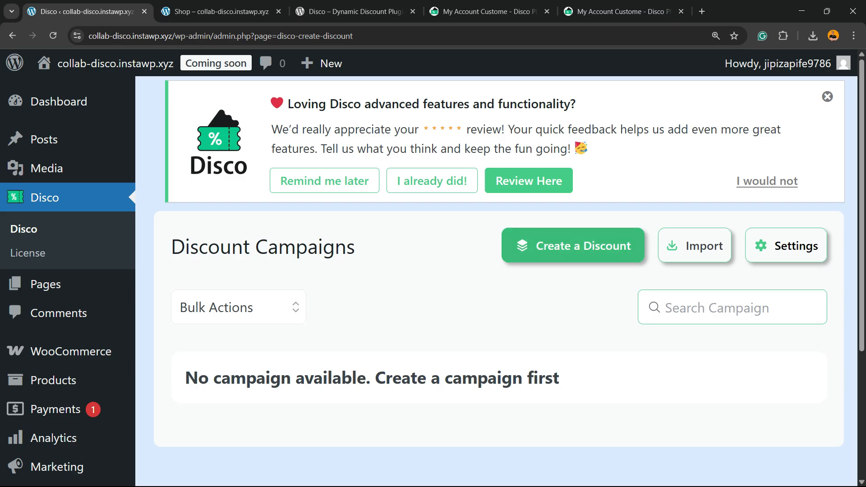
click(573, 245)
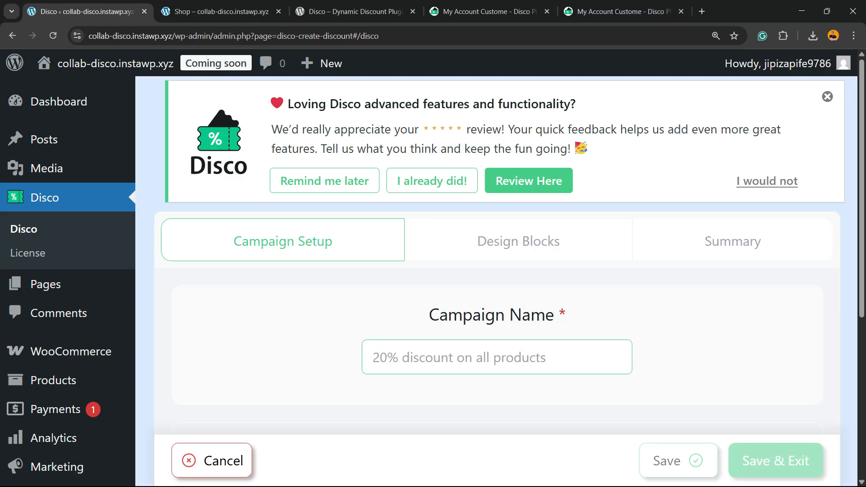
scroll(496, 271, down, 2)
click(451, 244)
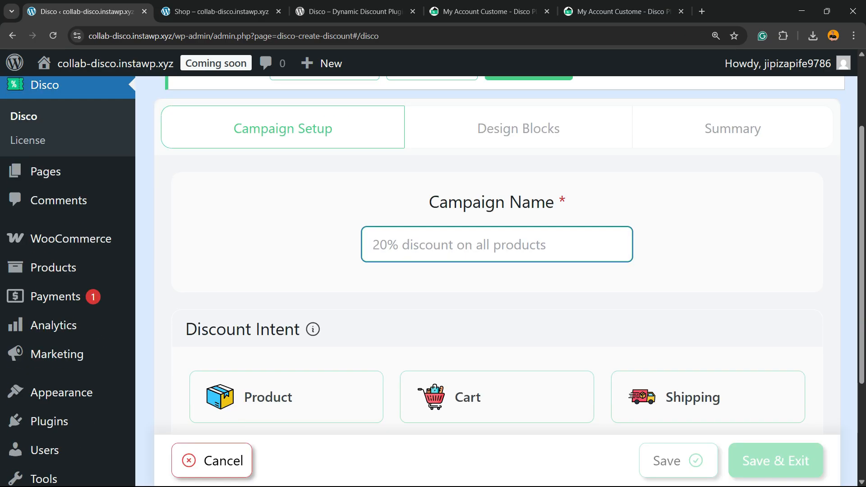
text(1)
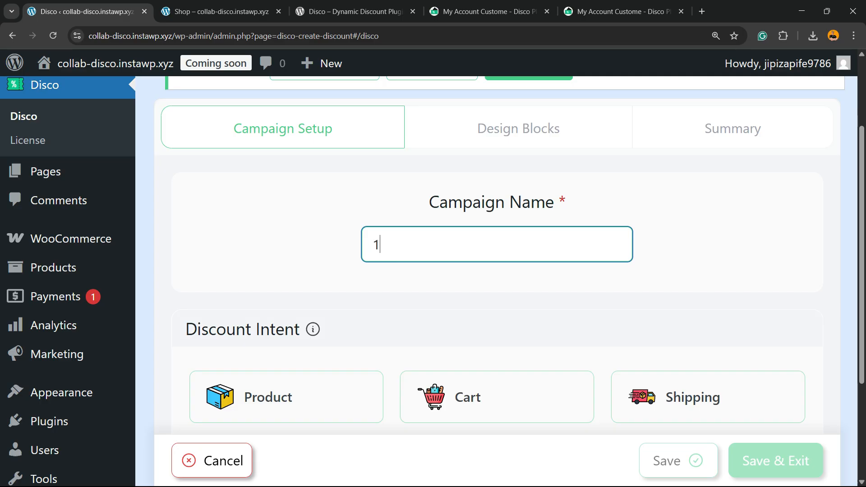
text(5%)
scroll(500, 280, down, 3)
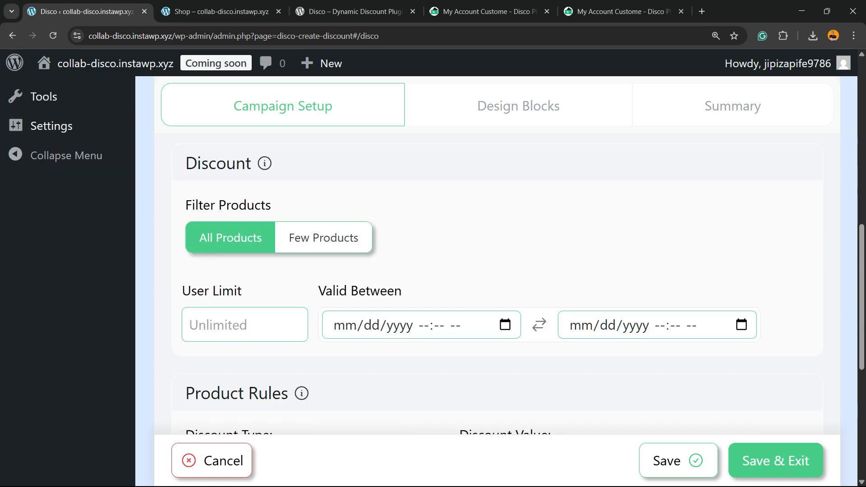
click(323, 237)
click(321, 291)
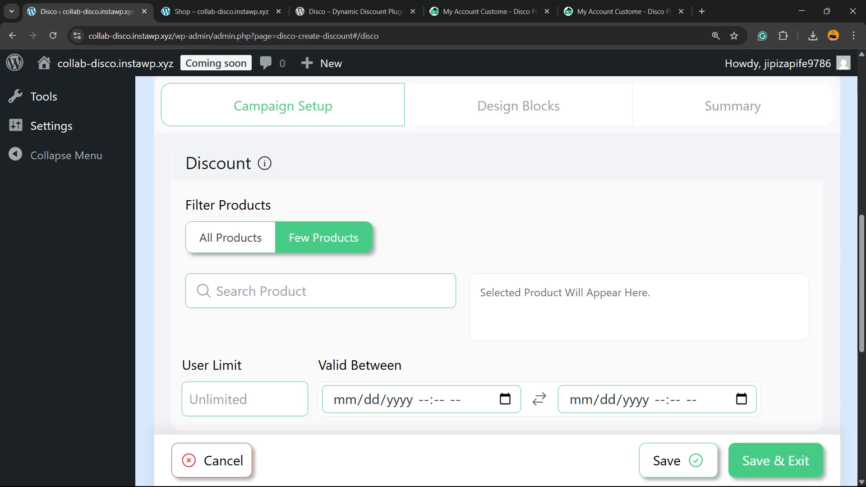
click(230, 237)
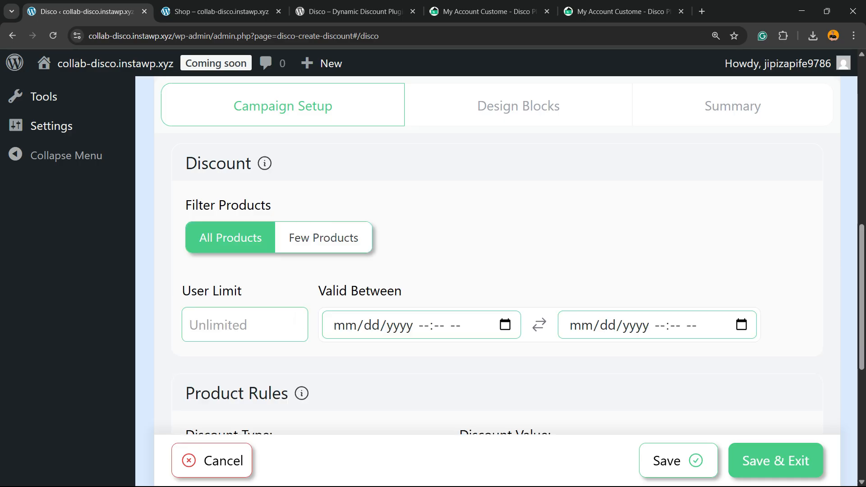
Step: Set the campaign's user limit to 14
click(245, 325)
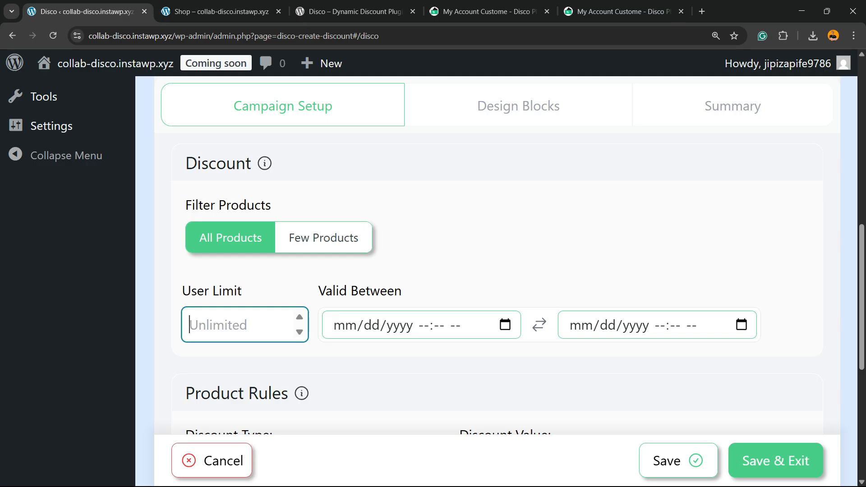
text(4)
key(Up)
key(Up)
key(Up)
key(Up)
key(Up)
key(Up)
key(Up)
key(Up)
key(Up)
key(Up)
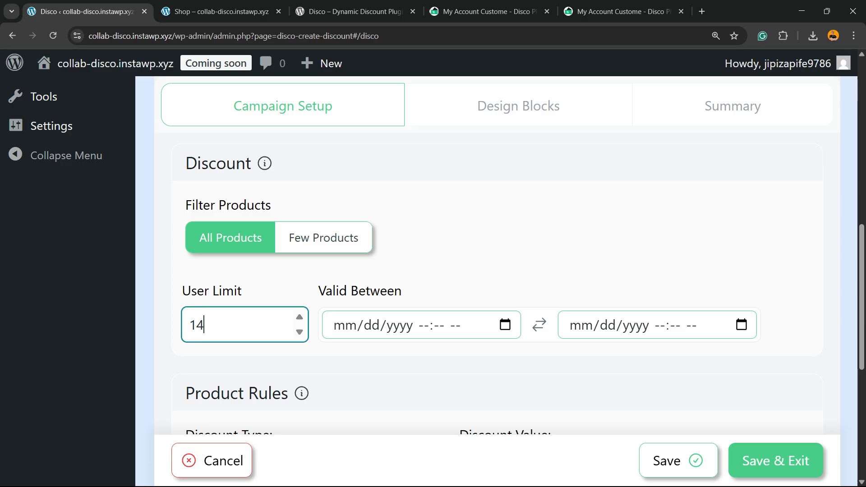
Step: Set the validity period from 08/01/2025 01:37 PM to 08/31/2025 01:37 PM
click(505, 324)
scroll(533, 171, down, 1)
scroll(580, 172, down, 1)
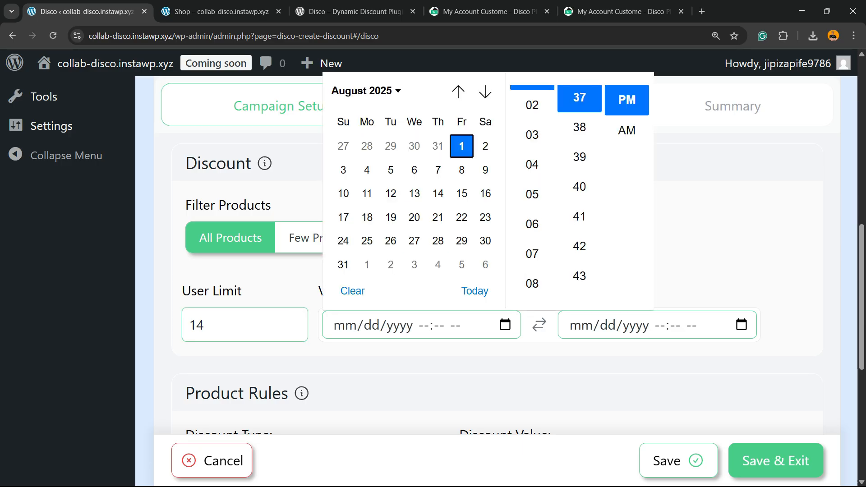
click(462, 146)
click(742, 324)
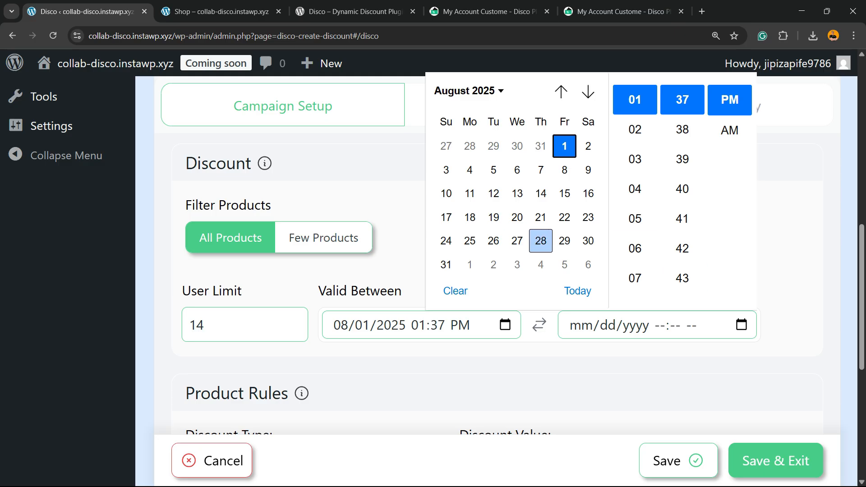
click(446, 264)
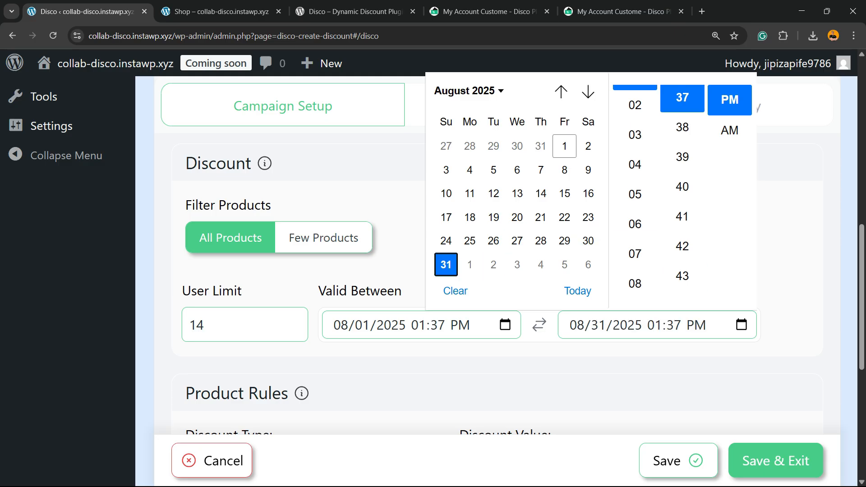
Step: Keep the percentage discount type and set the discount value to 15
scroll(496, 270, down, 5)
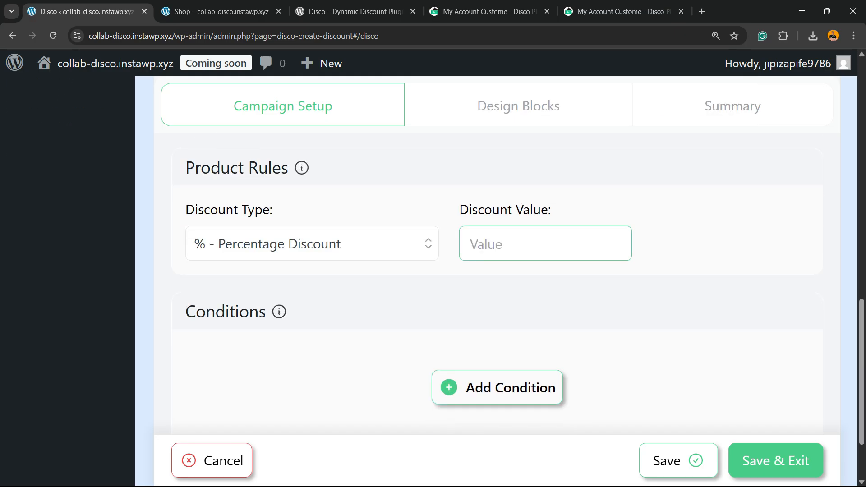
click(311, 244)
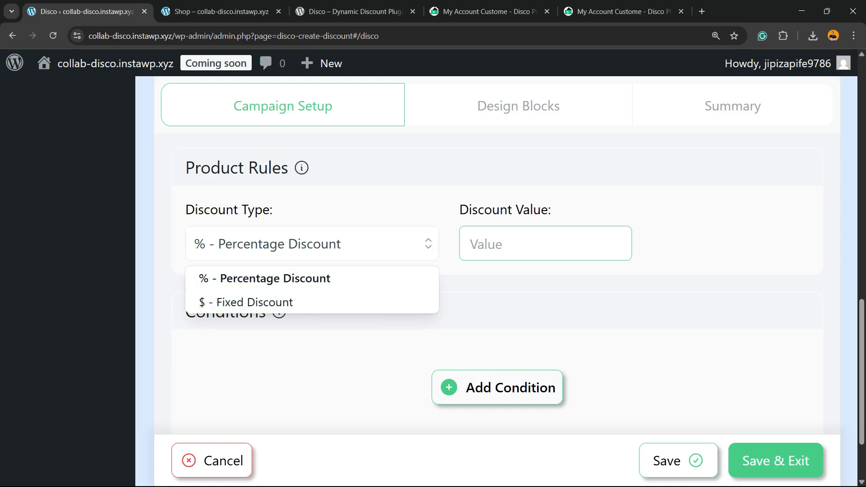
click(541, 244)
click(541, 244)
text(1)
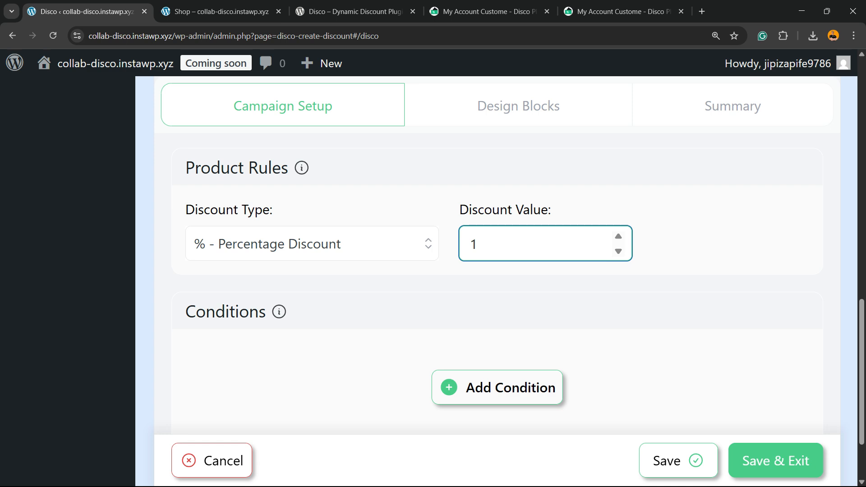
text(5)
scroll(496, 271, down, 2)
click(497, 294)
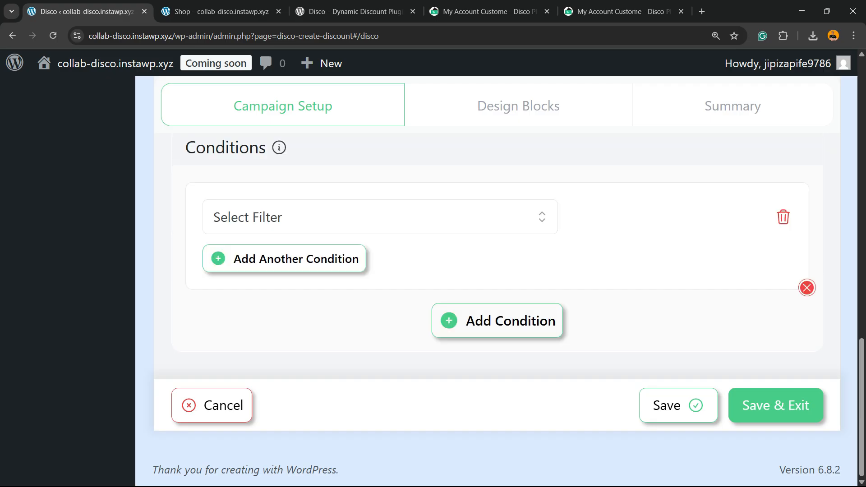
click(381, 217)
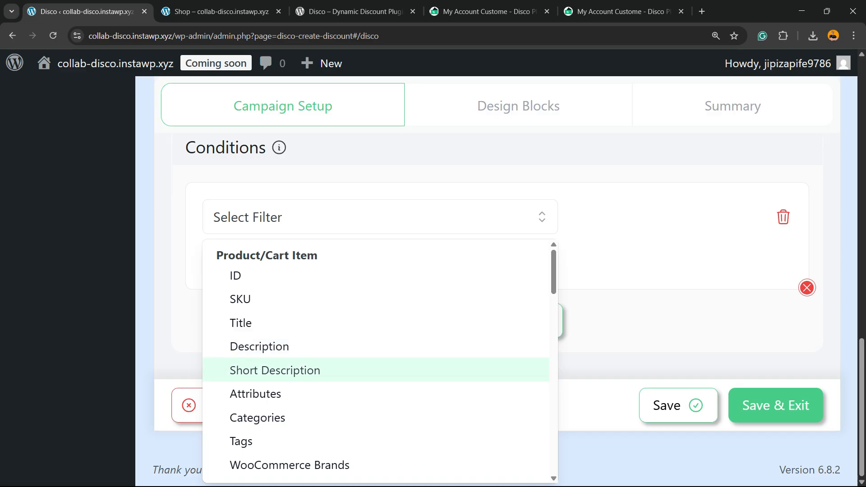
scroll(275, 370, down, 3)
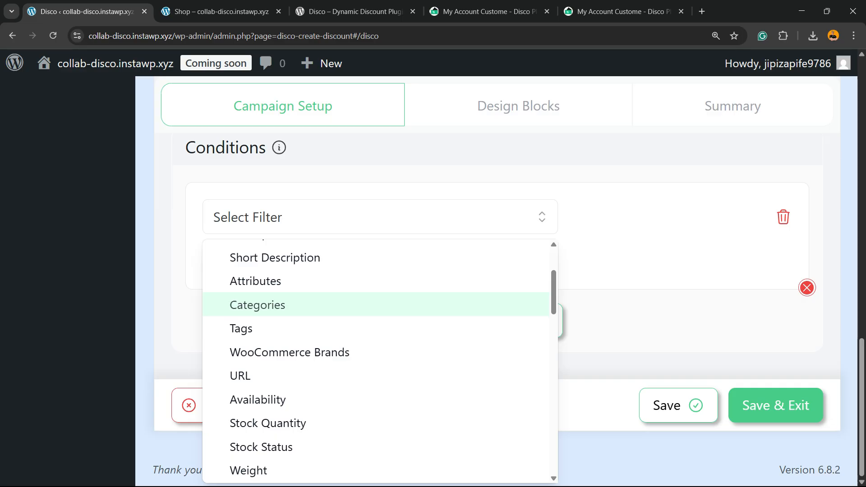
click(668, 253)
scroll(667, 253, up, 2)
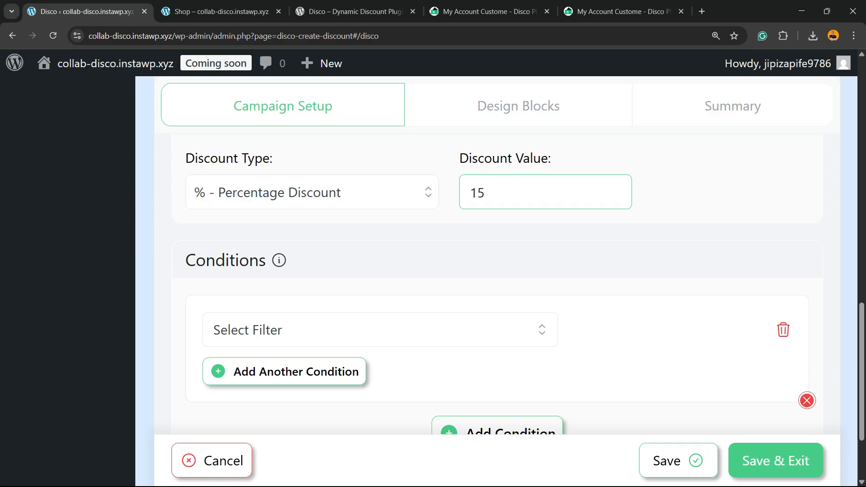
click(807, 400)
Step: Save the campaign and exit to the discount campaign list
scroll(496, 305, down, 1)
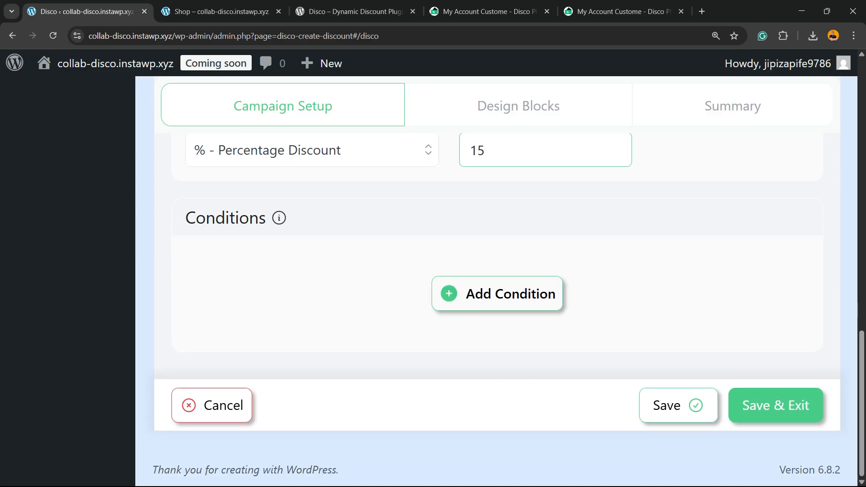
click(775, 406)
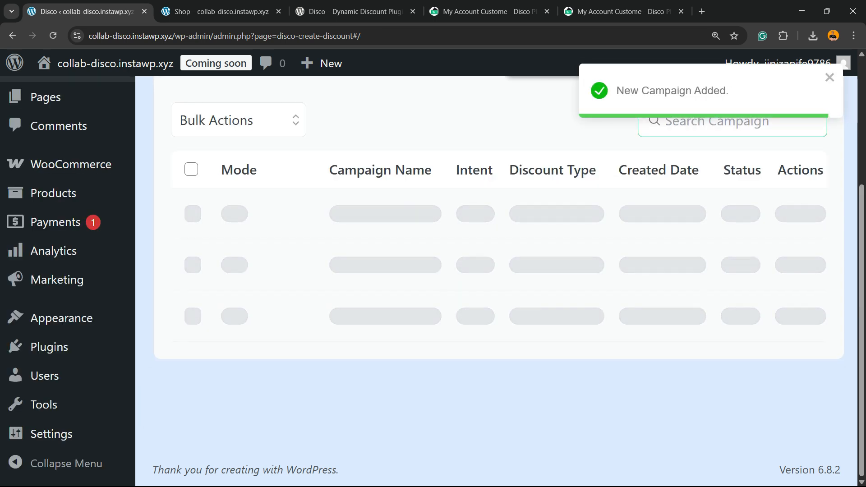
scroll(496, 270, up, 3)
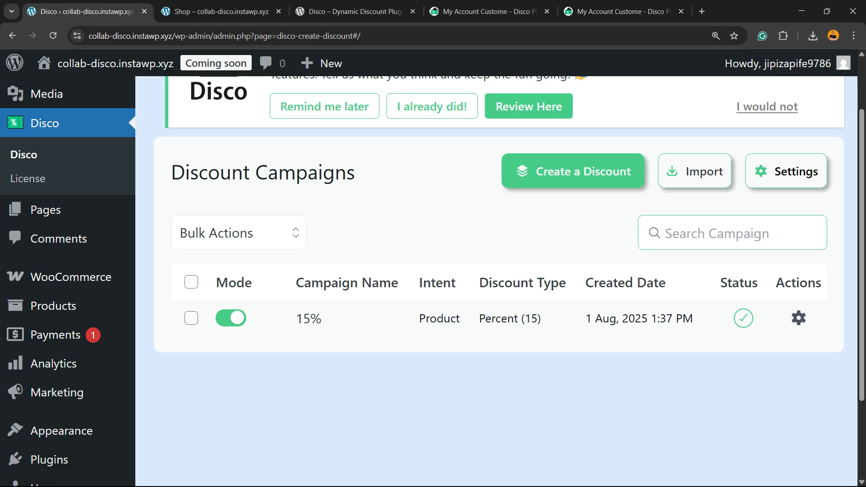
double_click(234, 283)
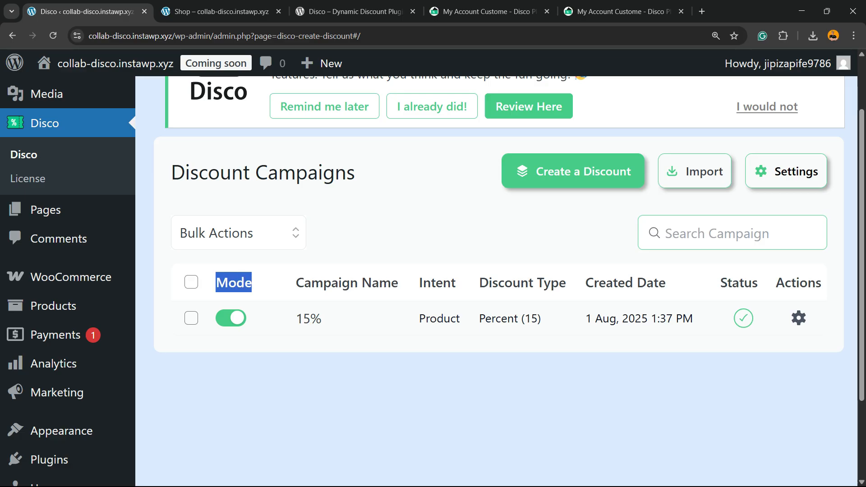
scroll(496, 279, up, 2)
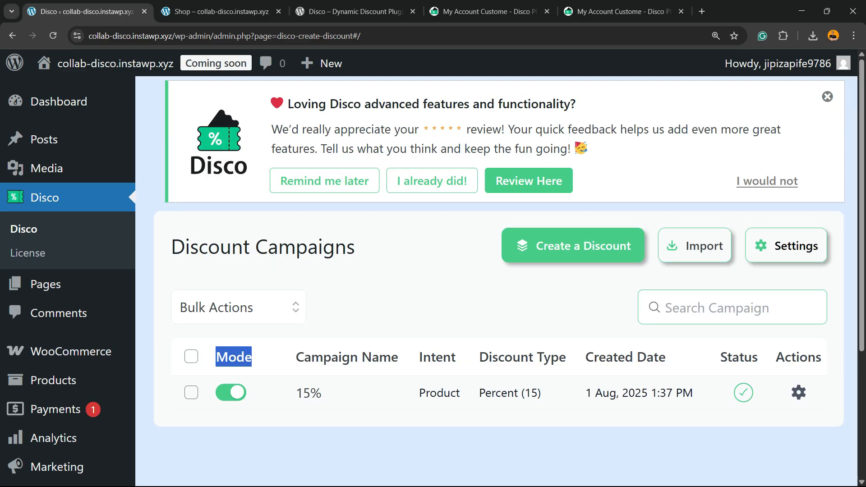
scroll(496, 280, down, 2)
scroll(496, 279, up, 2)
Step: Open the storefront in a new tab and go to the Shop page
mouse_move(113, 63)
right_click(97, 92)
click(137, 107)
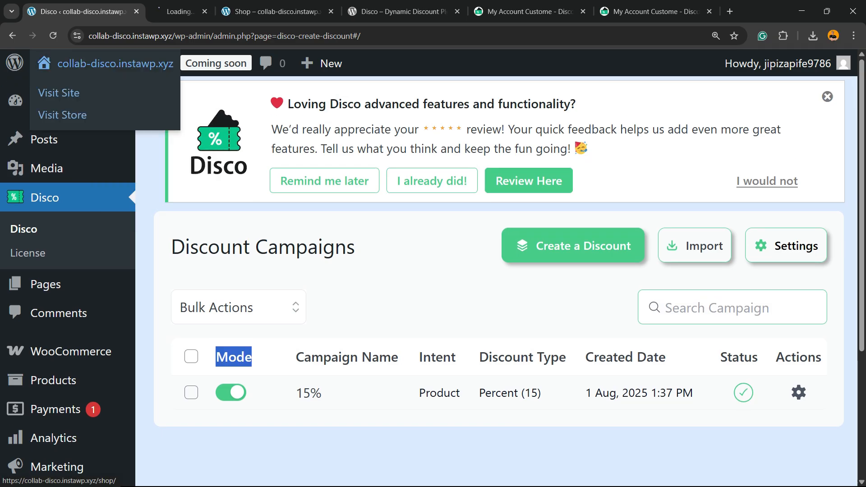
click(194, 12)
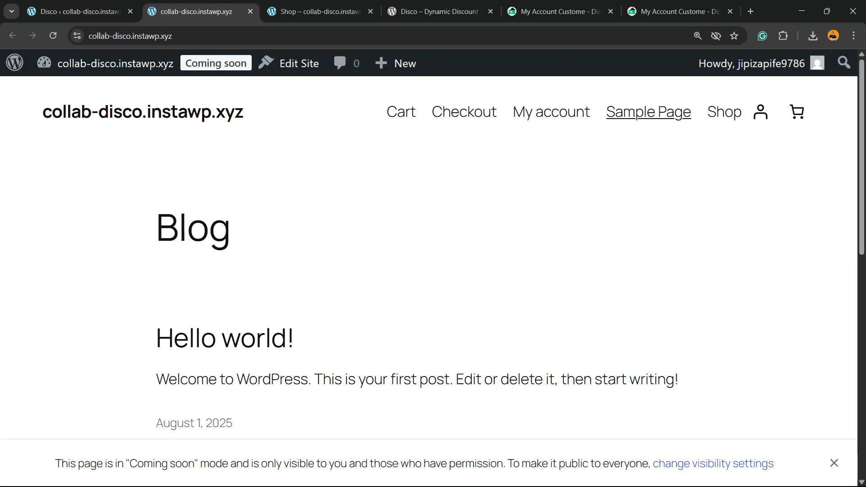
click(724, 111)
key(ctrl+minus)
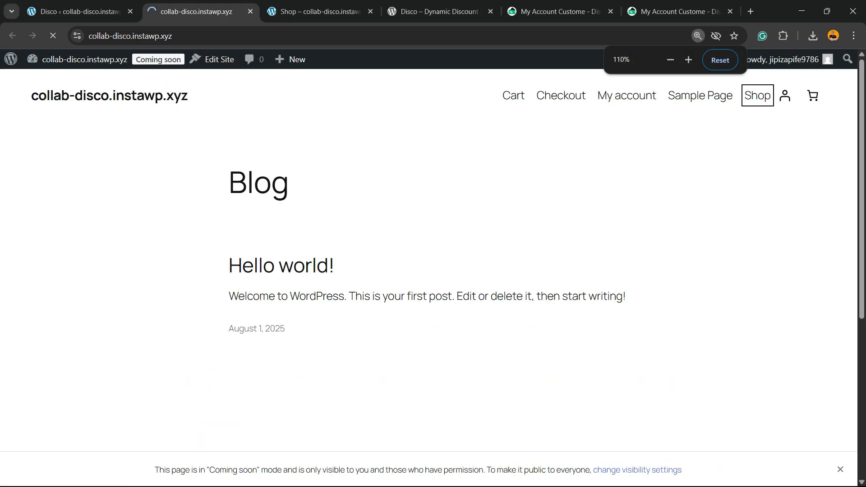
Step: Open the Shirt – Cream product and add it to the cart
scroll(158, 180, down, 5)
scroll(428, 226, up, 2)
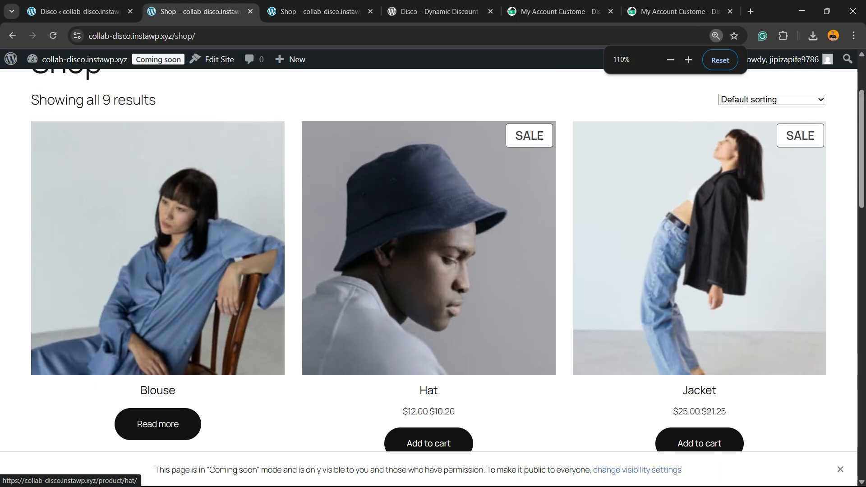
scroll(428, 225, down, 9)
click(429, 181)
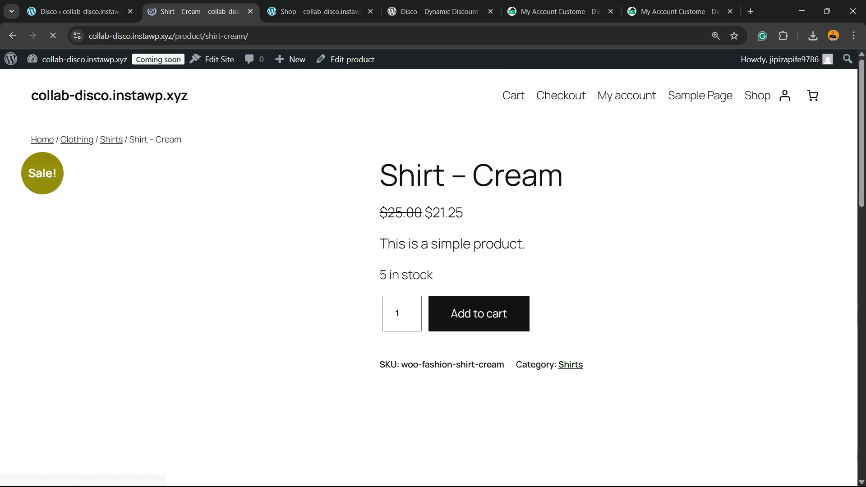
click(478, 313)
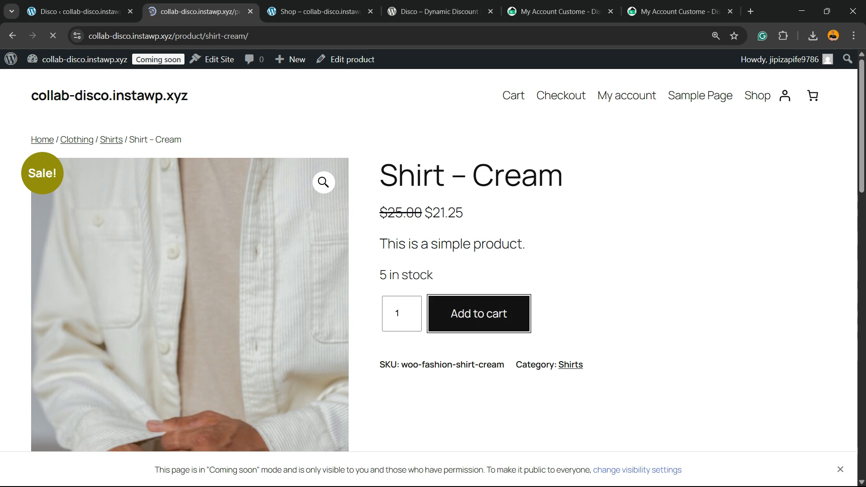
Step: Open the cart and examine the discounted price of the shirt
key(Tab)
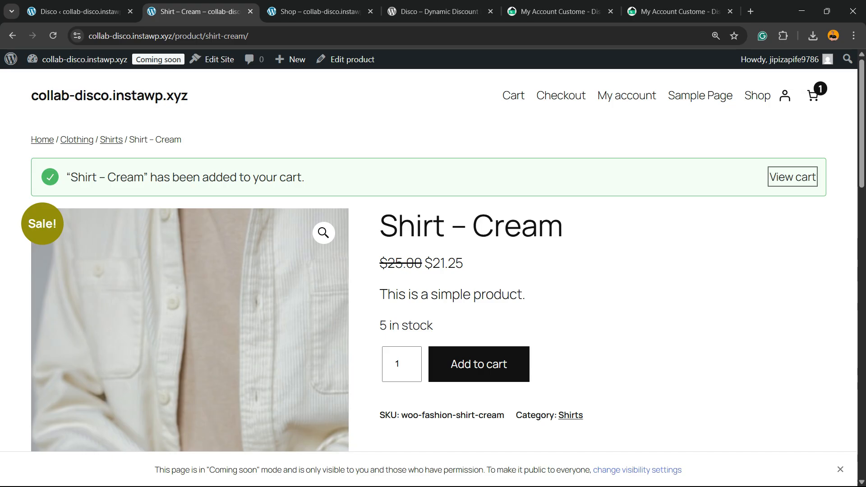
key(Return)
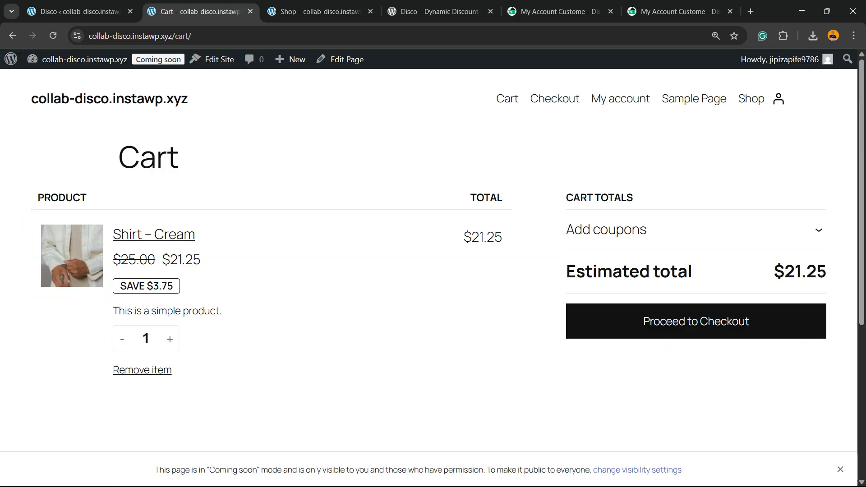
drag(119, 286, 175, 286)
click(177, 287)
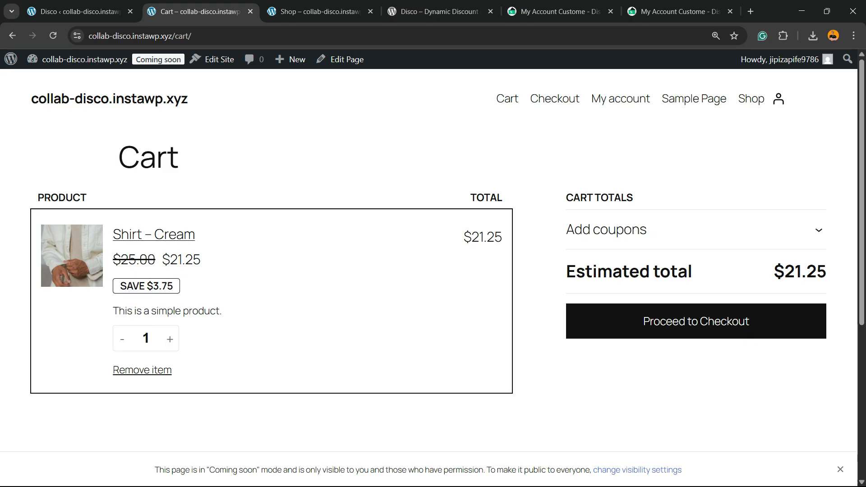
scroll(433, 271, down, 7)
scroll(433, 270, up, 7)
click(433, 422)
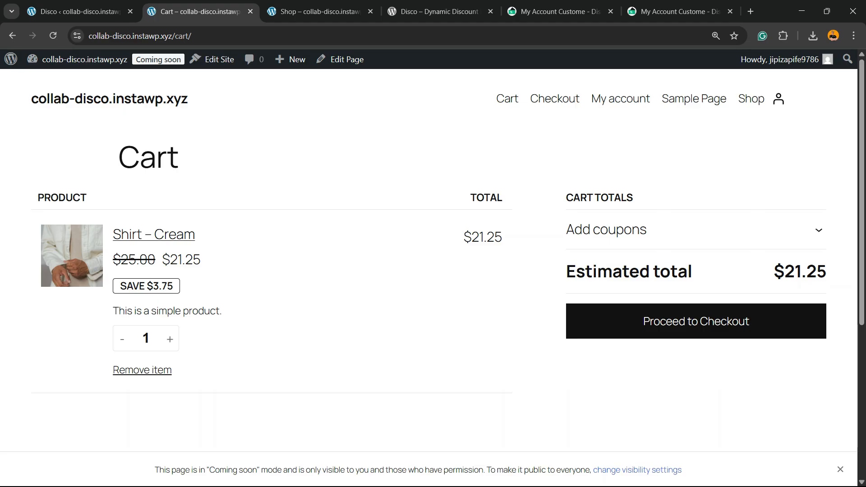
Step: Return to the Disco campaign list and start a new discount campaign named 11 with the Cart intent
drag(203, 260, 185, 261)
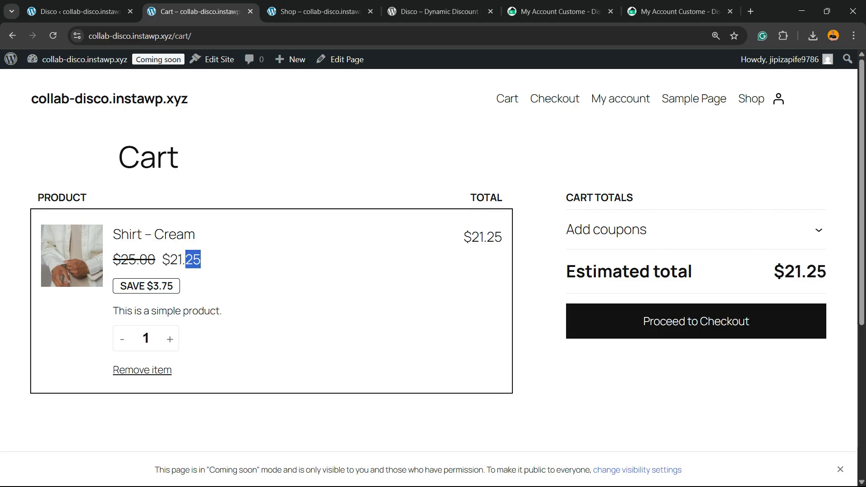
click(154, 235)
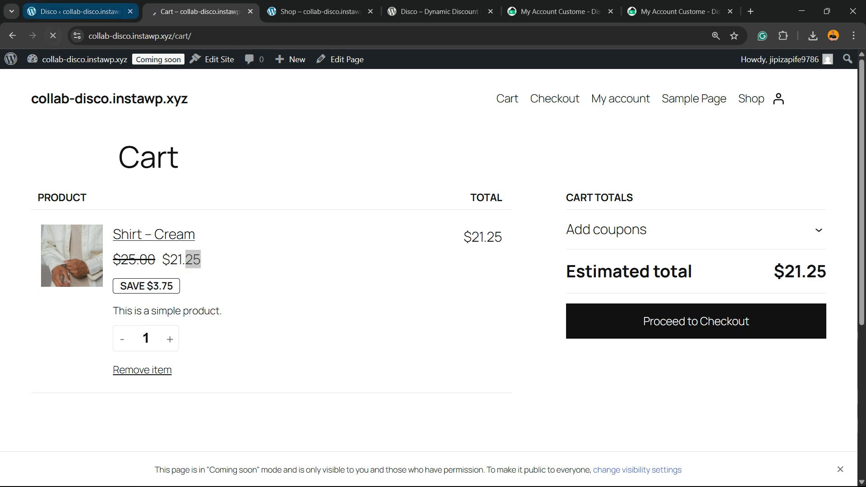
click(74, 11)
scroll(478, 270, down, 5)
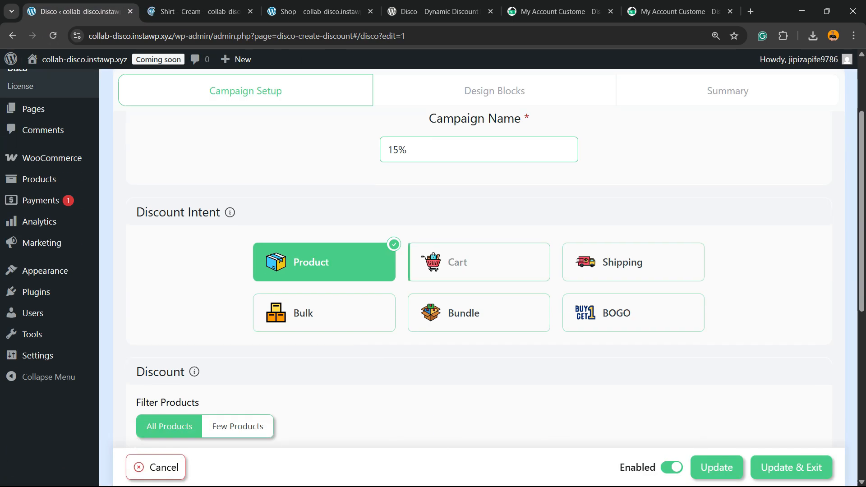
scroll(478, 270, up, 5)
click(33, 158)
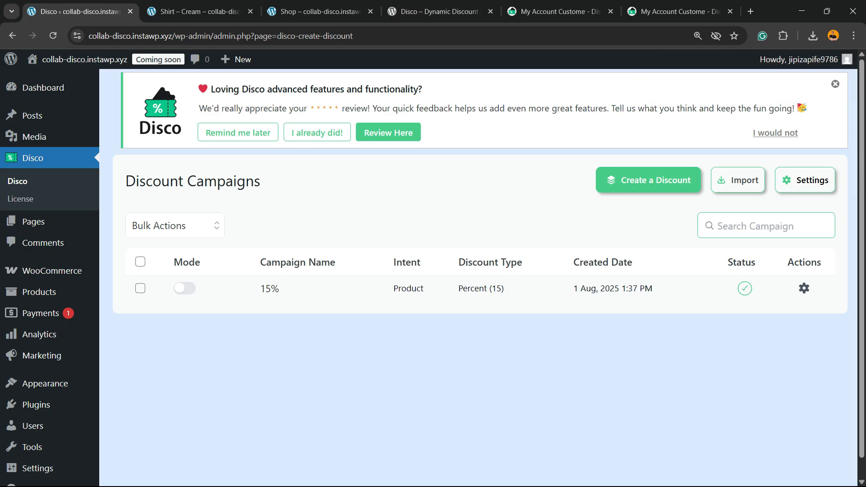
click(648, 180)
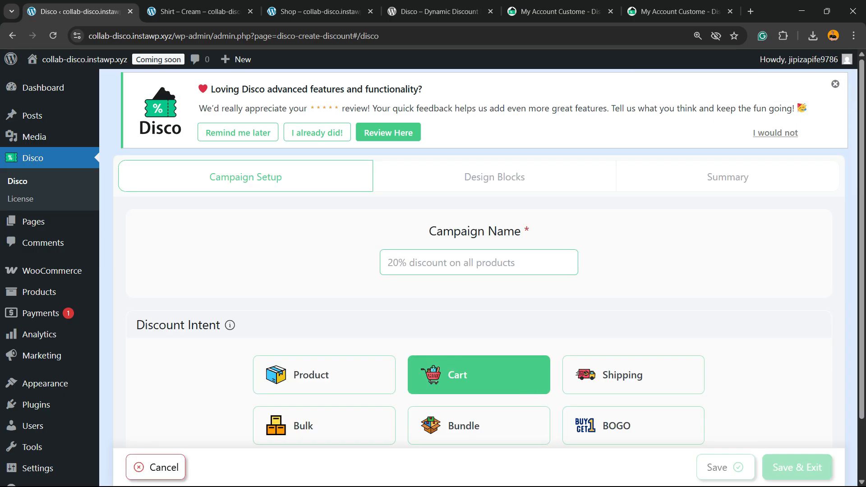
click(479, 375)
click(479, 262)
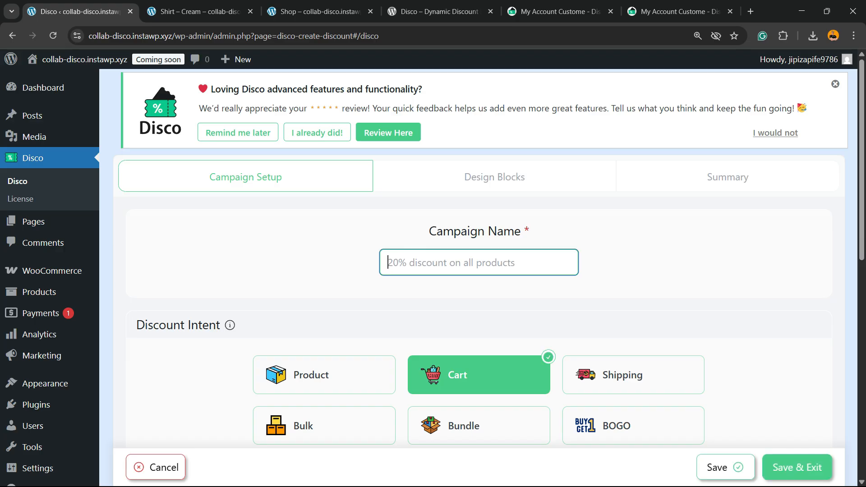
text(11)
Step: Set the cart rule to a $ - Fixed Discount with a discount value of 30 and label 30
scroll(479, 263, down, 2)
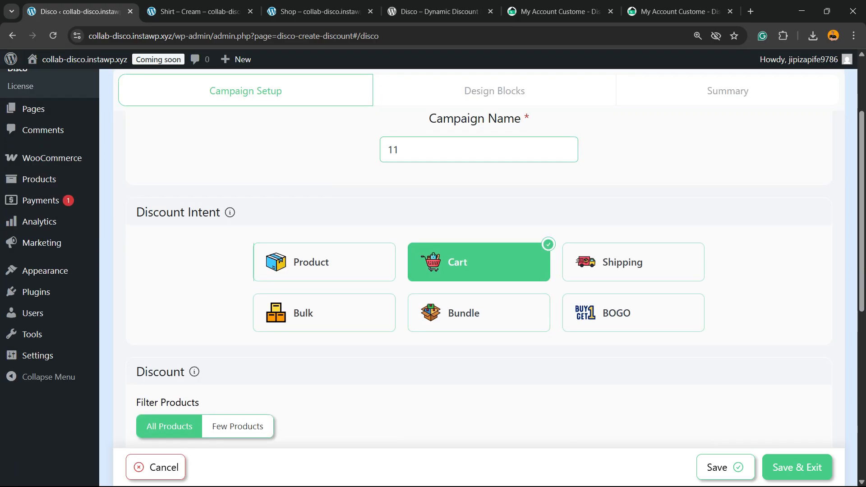
scroll(479, 262, down, 2)
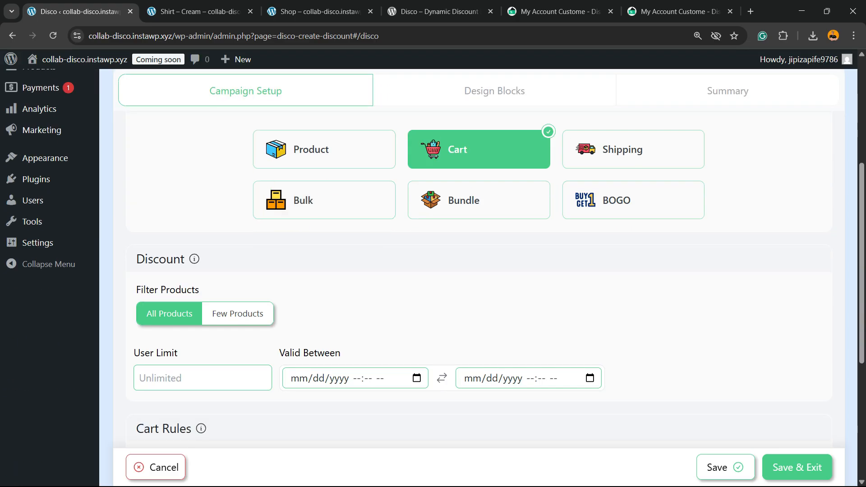
scroll(479, 263, down, 2)
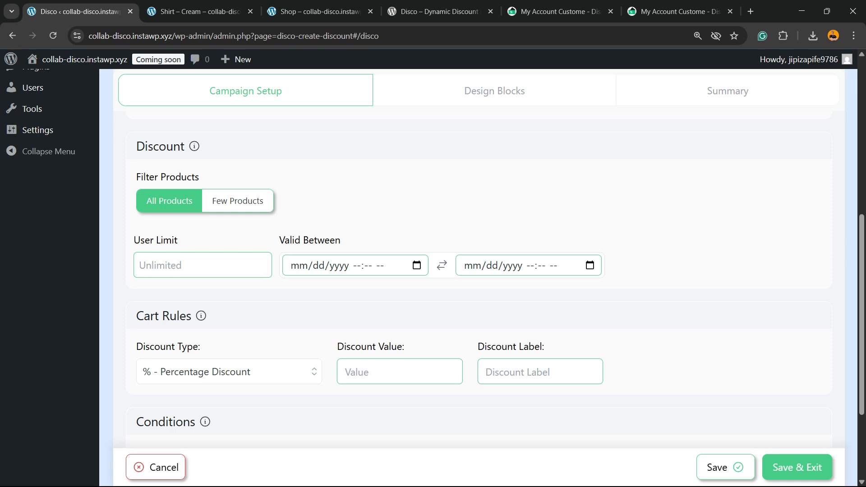
scroll(479, 270, down, 2)
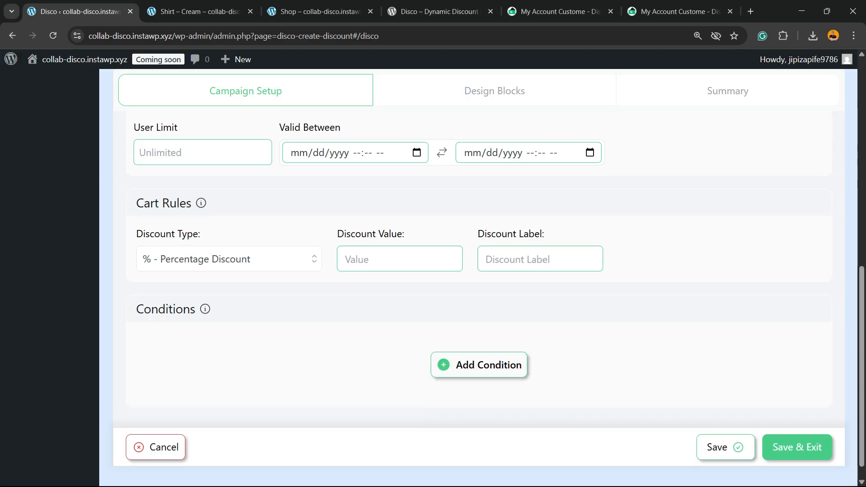
click(229, 259)
click(188, 301)
click(400, 259)
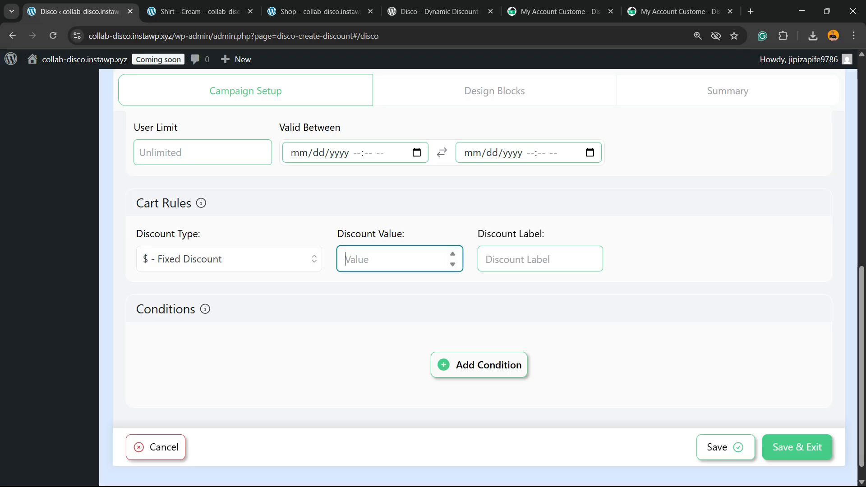
text(30)
click(540, 259)
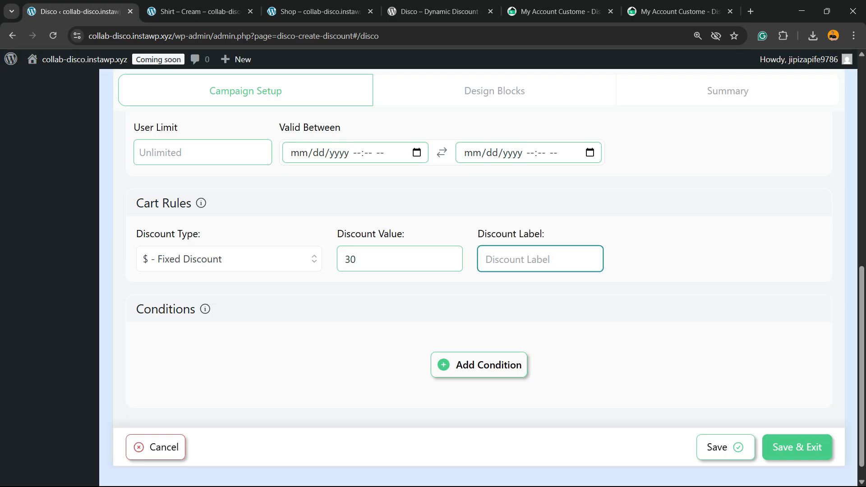
text(30)
Step: Add a condition block with two filter rows joined by OR
scroll(478, 270, up, 5)
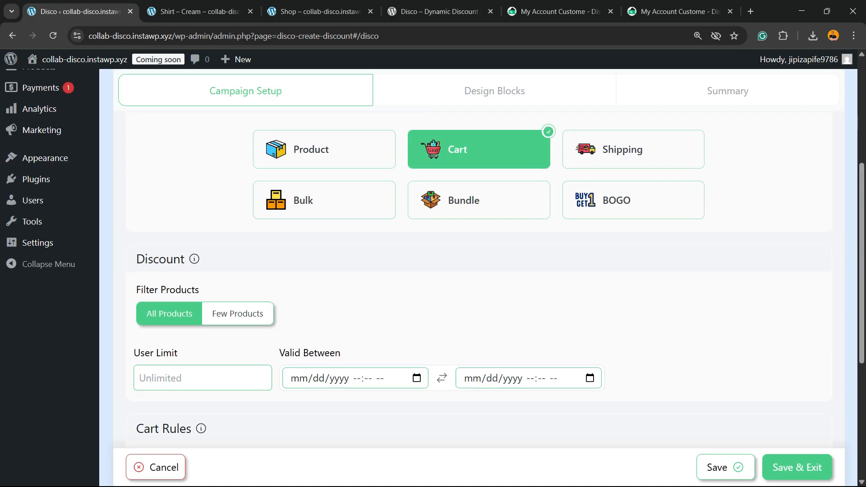
scroll(479, 271, down, 5)
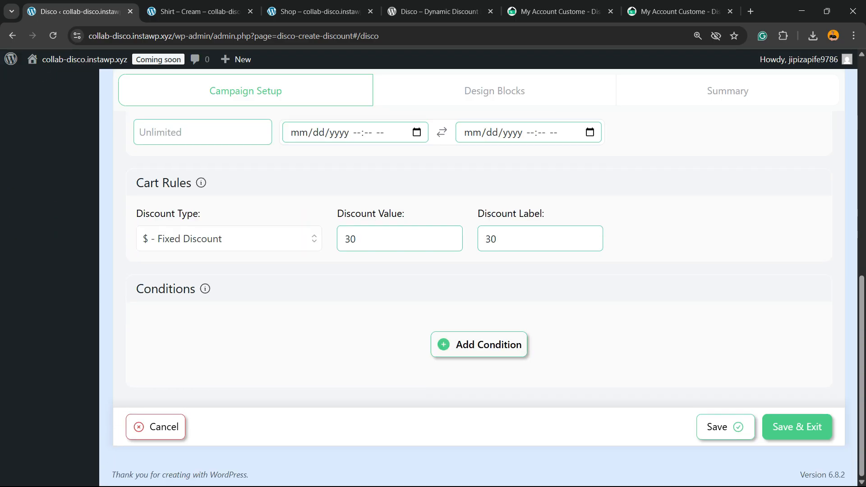
scroll(478, 271, up, 2)
scroll(478, 270, down, 2)
scroll(478, 271, up, 6)
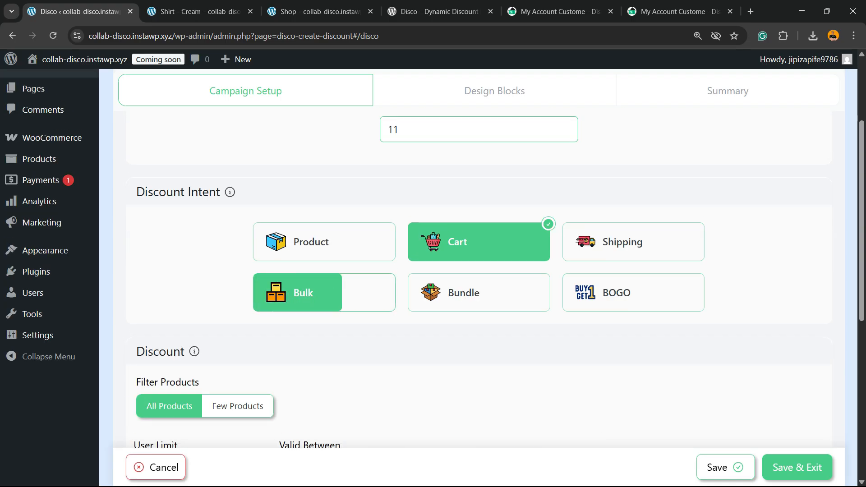
scroll(316, 294, down, 6)
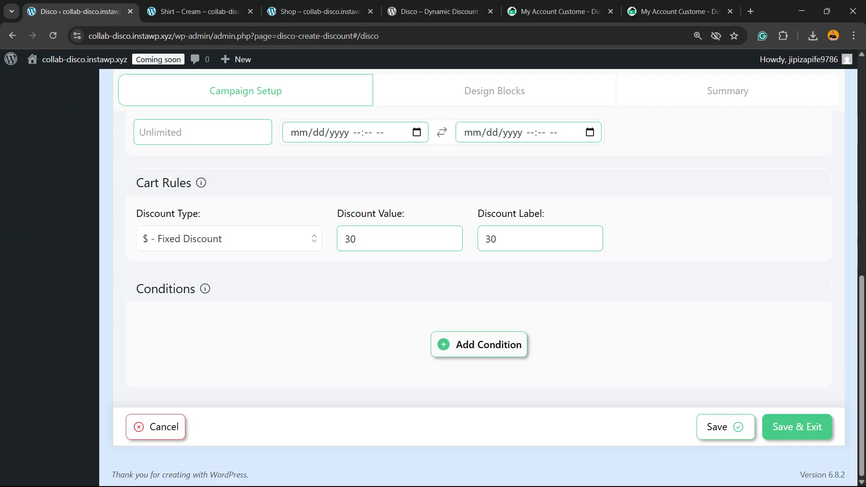
click(479, 345)
click(209, 319)
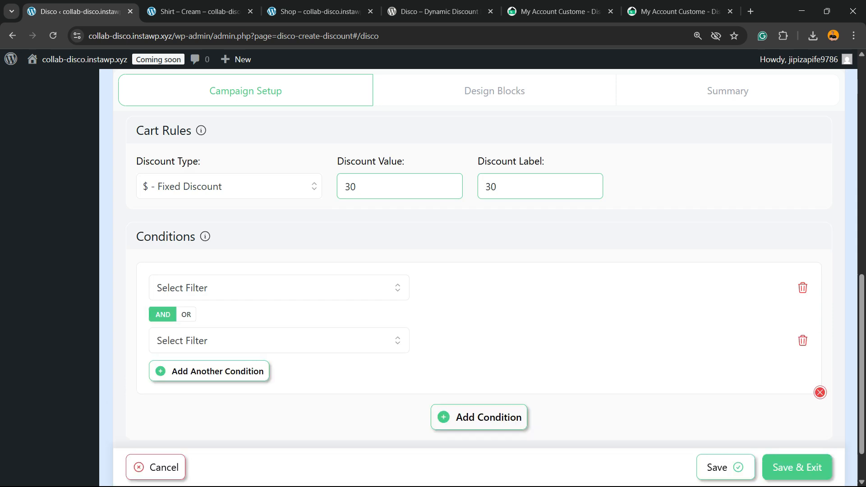
click(278, 341)
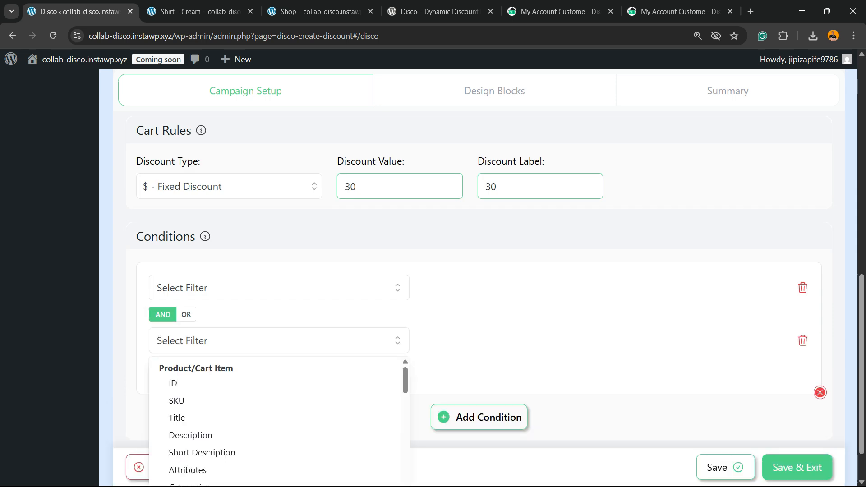
scroll(275, 420, down, 10)
scroll(275, 379, up, 2)
click(278, 340)
click(186, 315)
click(163, 314)
click(186, 315)
scroll(186, 315, down, 2)
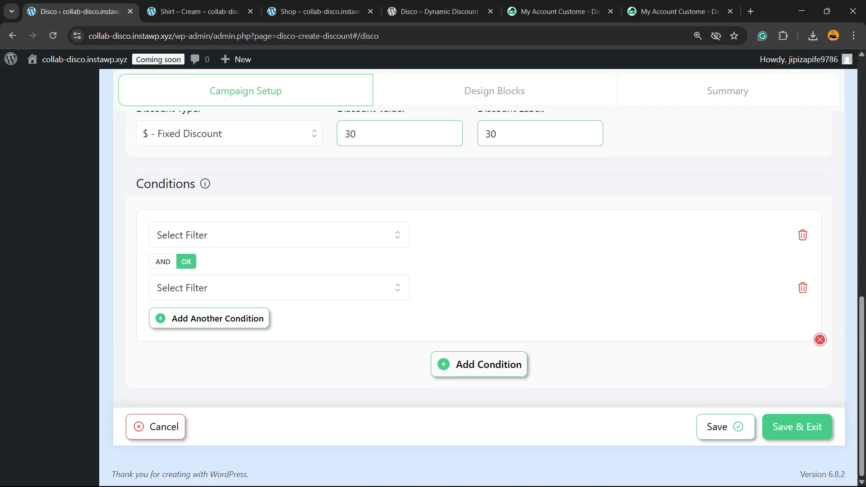
Step: Save and exit the campaign, then add Shirt – Cream to the cart again on the storefront and open the cart
click(797, 427)
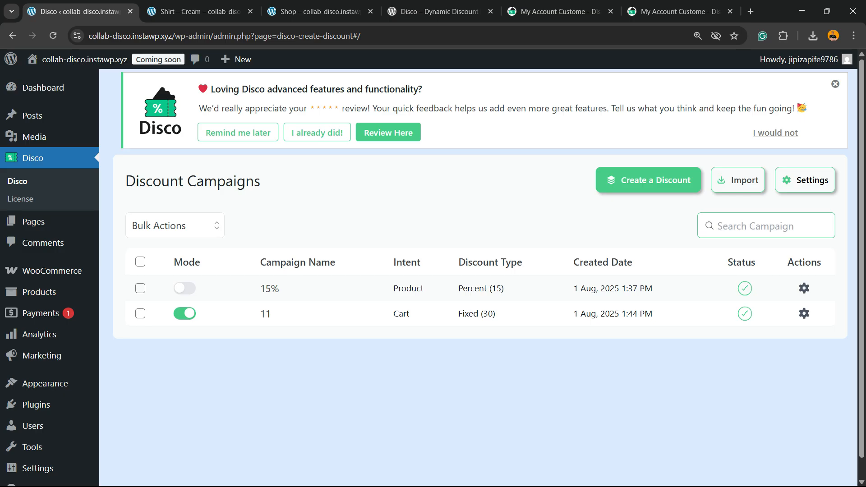
drag(459, 314, 496, 314)
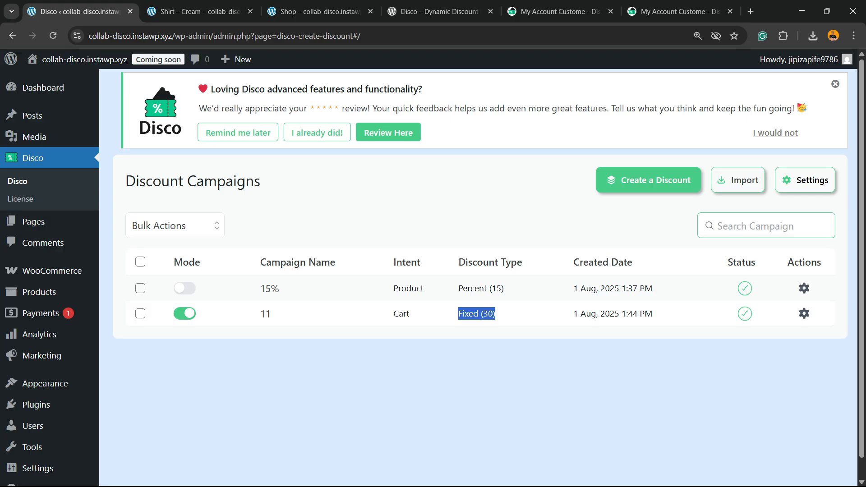
click(209, 12)
click(479, 313)
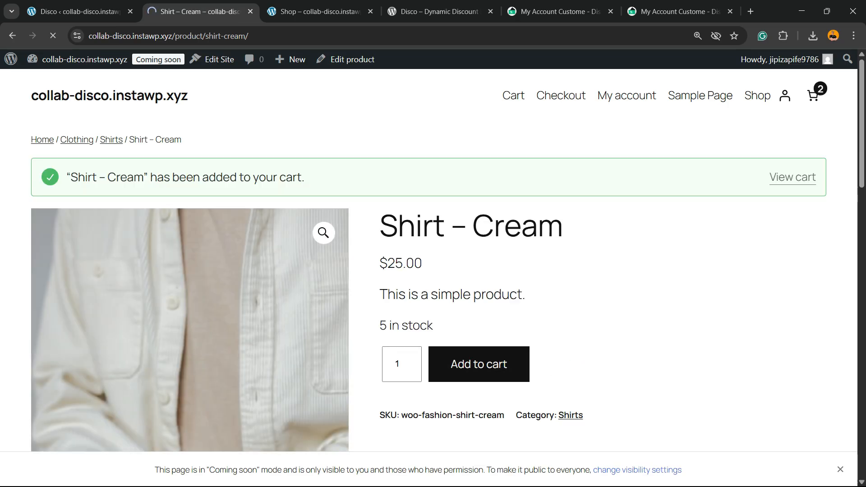
click(793, 177)
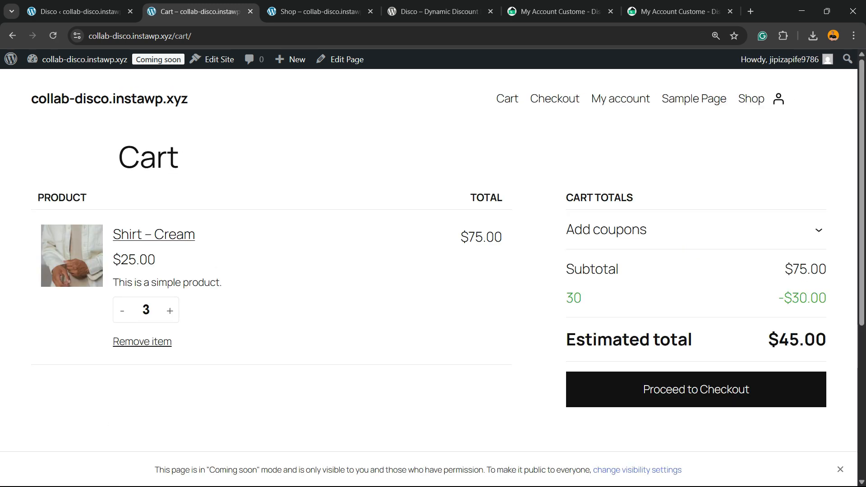
Step: Examine the fixed discount line in the cart totals and the new campaign's entry in the list
drag(784, 298, 778, 299)
drag(566, 298, 651, 294)
click(652, 294)
click(80, 12)
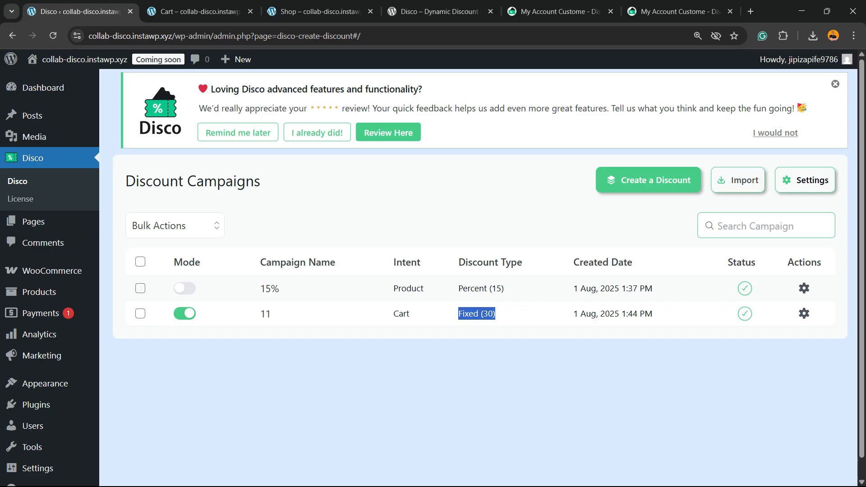
click(198, 12)
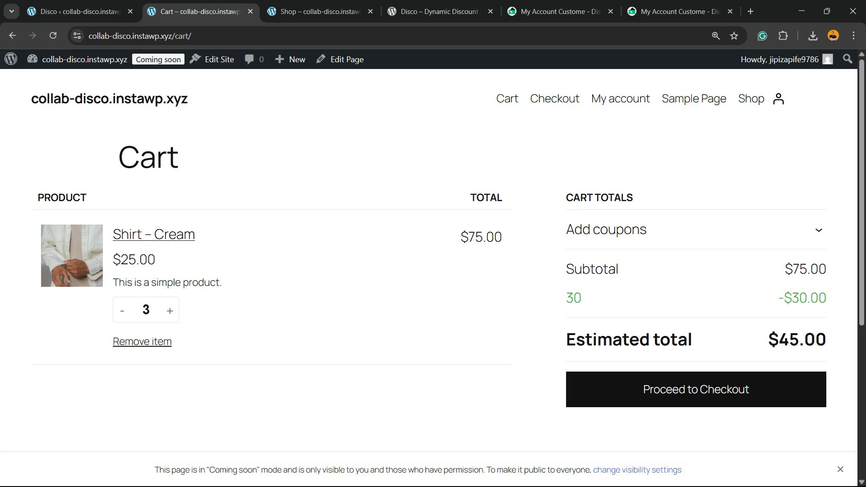
Step: Increase the Shirt – Cream quantity in the cart to 5
drag(779, 298, 818, 298)
click(818, 299)
click(170, 311)
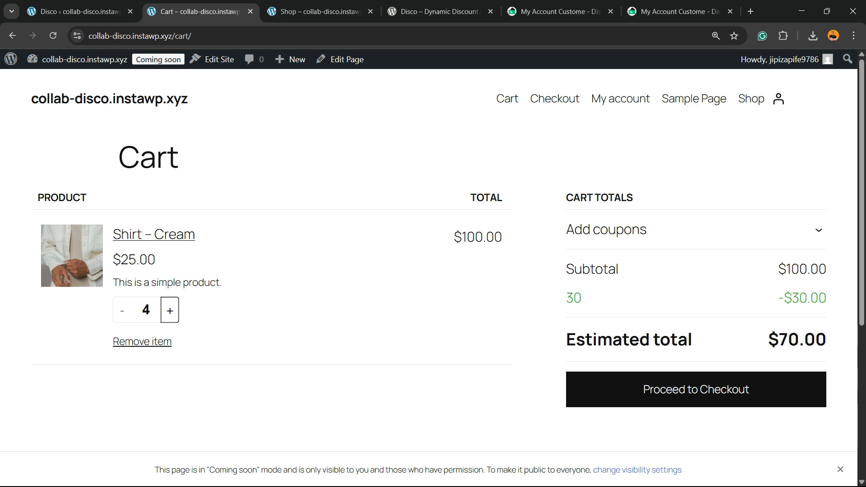
click(170, 311)
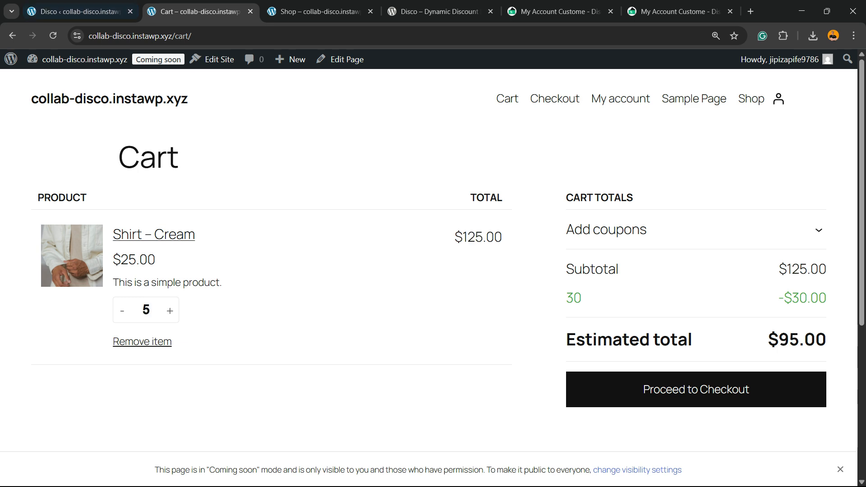
Step: Start another discount campaign named shipping and choose the Shipping intent
click(81, 12)
click(185, 313)
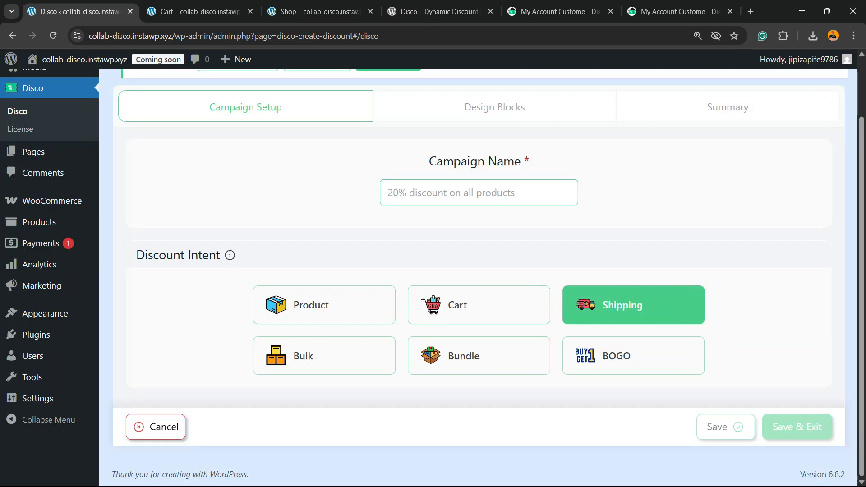
click(479, 193)
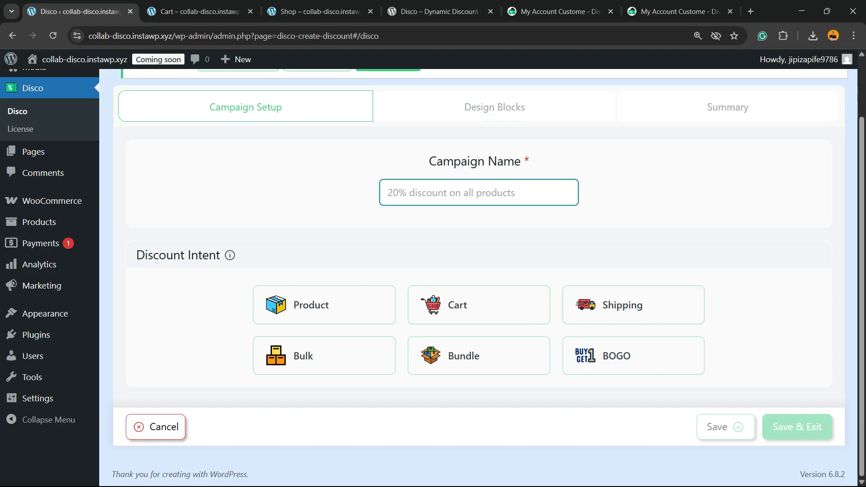
text(shipping)
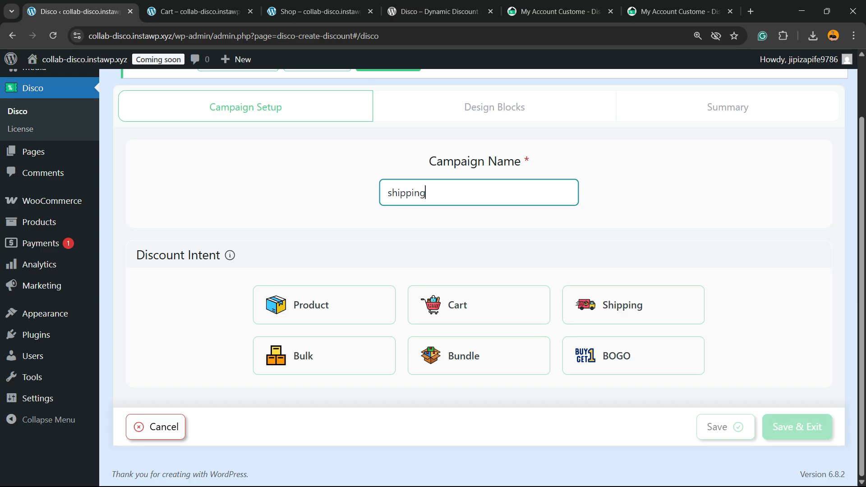
key(Tab)
click(633, 305)
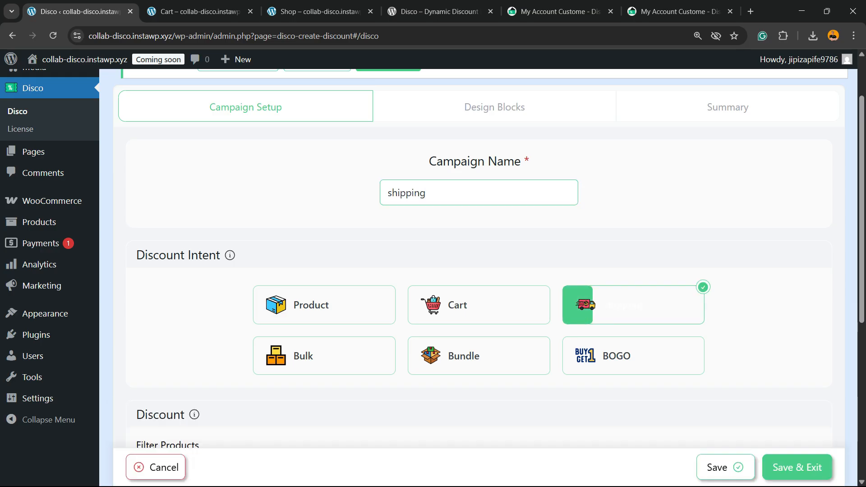
scroll(278, 244, down, 5)
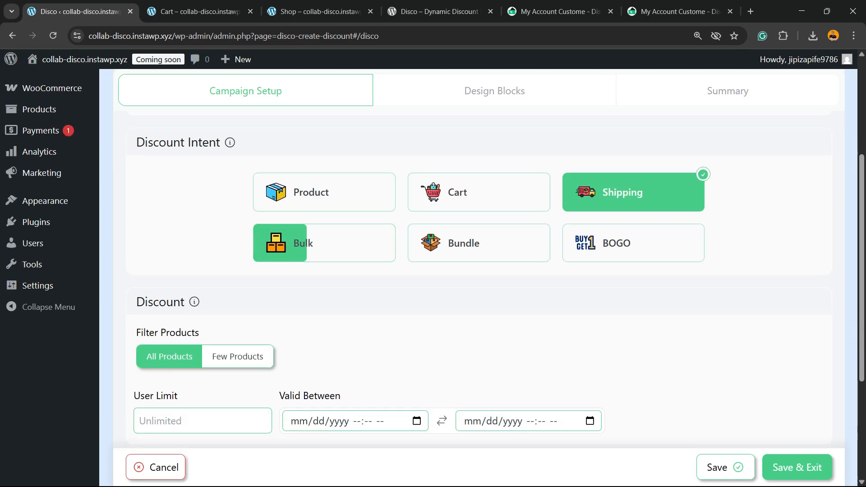
click(238, 244)
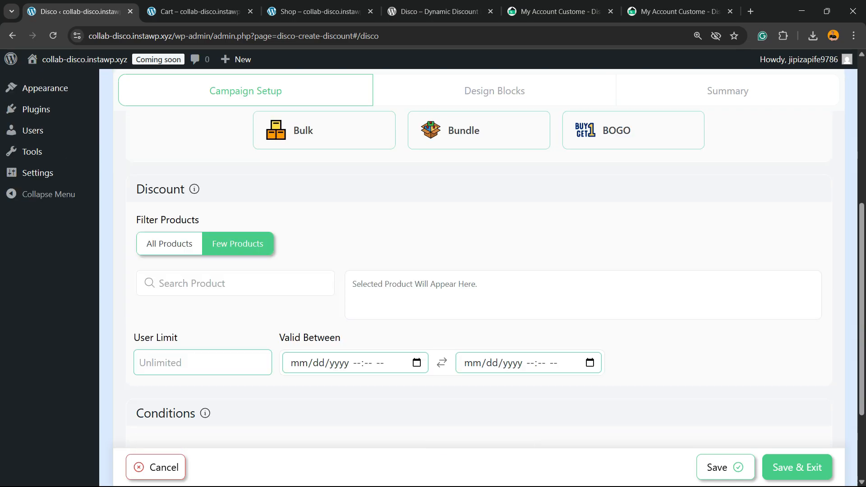
click(170, 244)
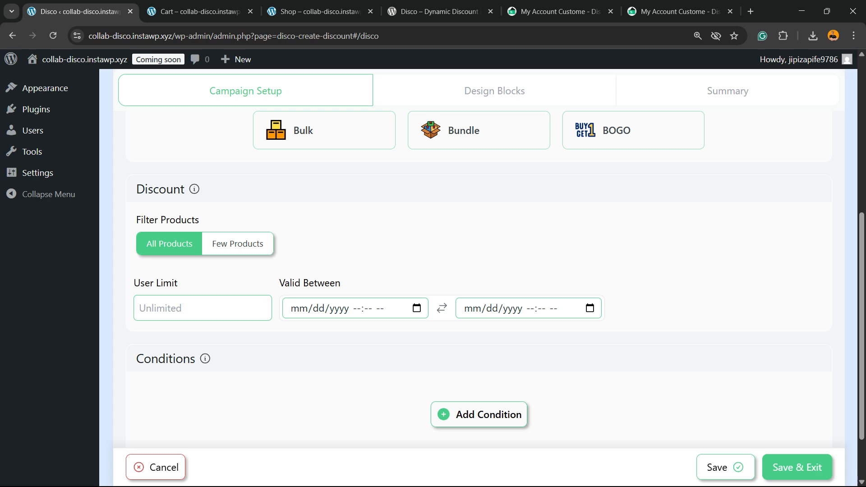
scroll(478, 270, down, 2)
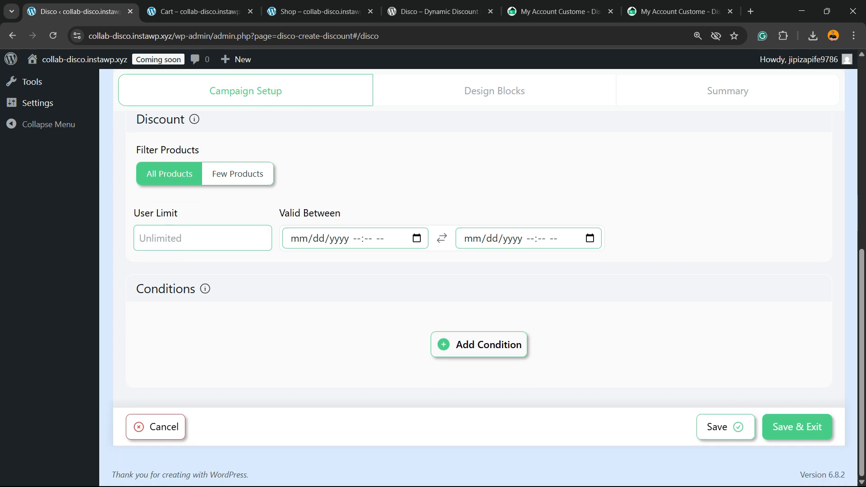
Step: Add a condition requiring the Cart Subtotal to be Greater Than 200, then save and exit the campaign
click(479, 344)
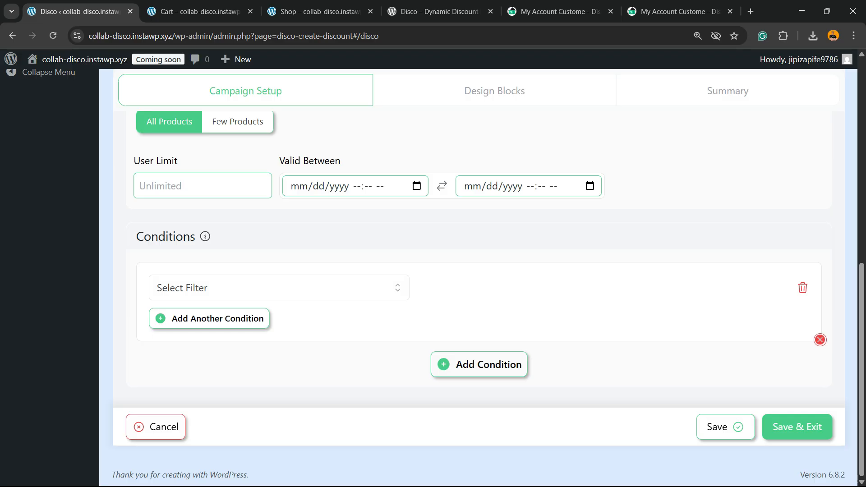
click(279, 288)
scroll(226, 352, down, 5)
scroll(278, 392, down, 10)
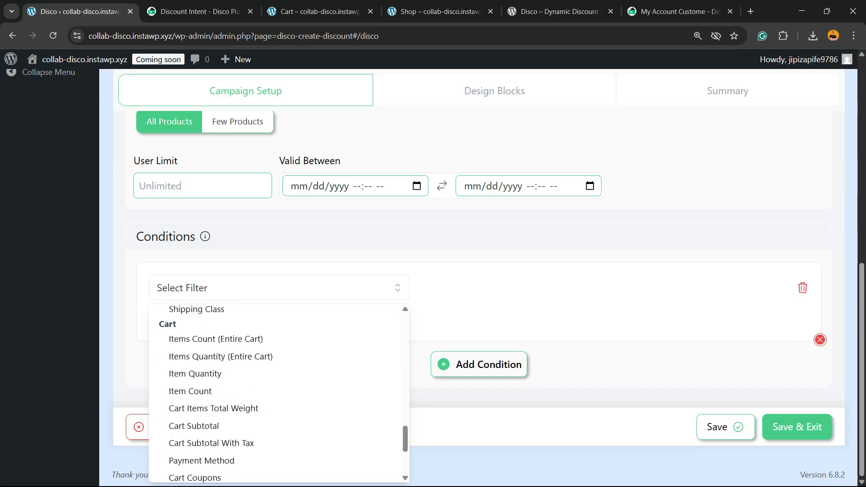
scroll(226, 338, down, 1)
click(193, 407)
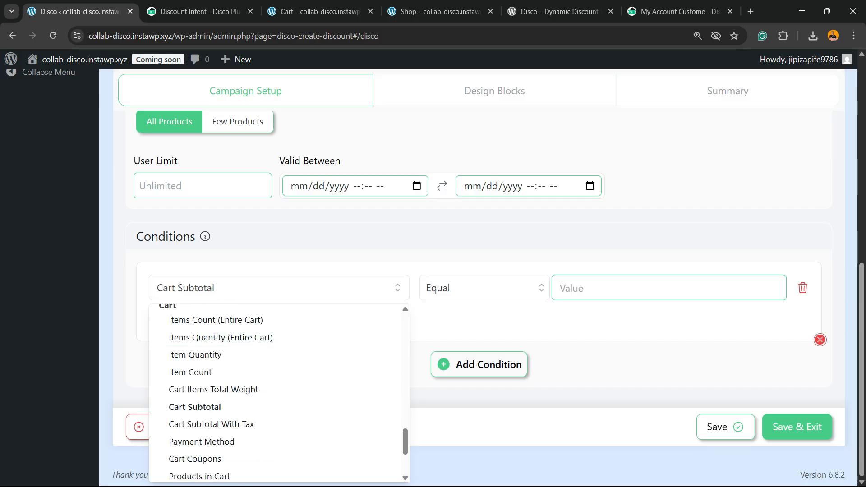
click(485, 288)
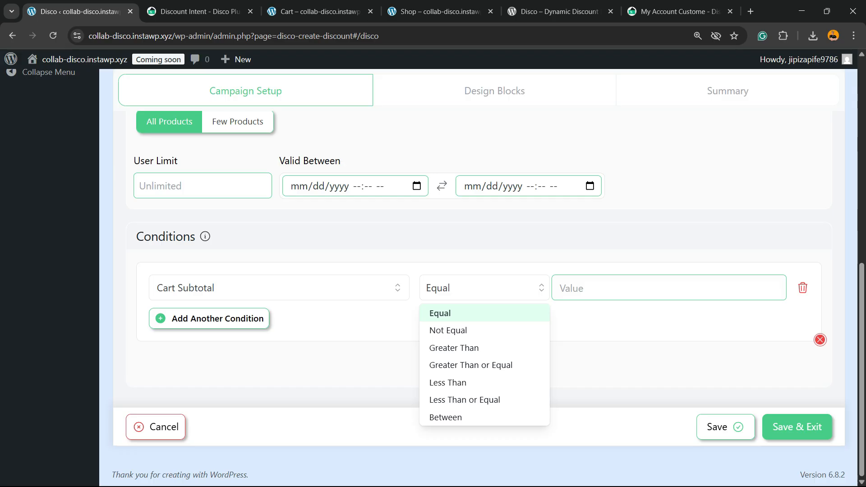
click(454, 348)
click(631, 289)
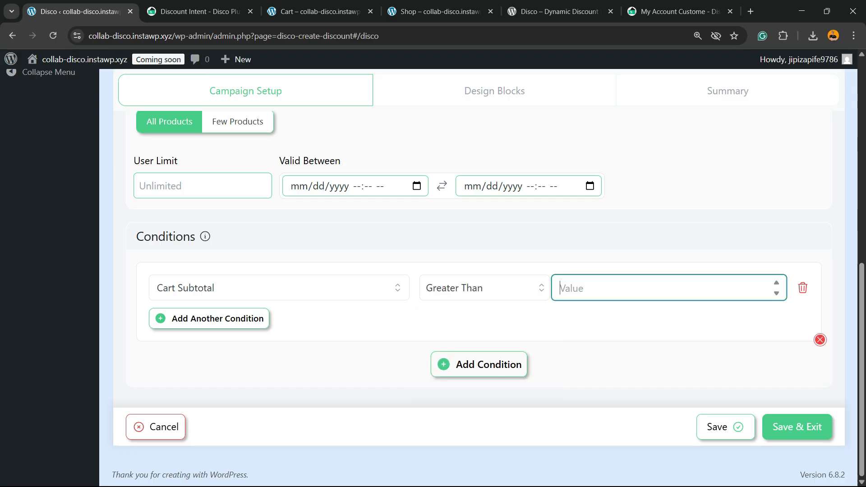
text(200)
key(Tab)
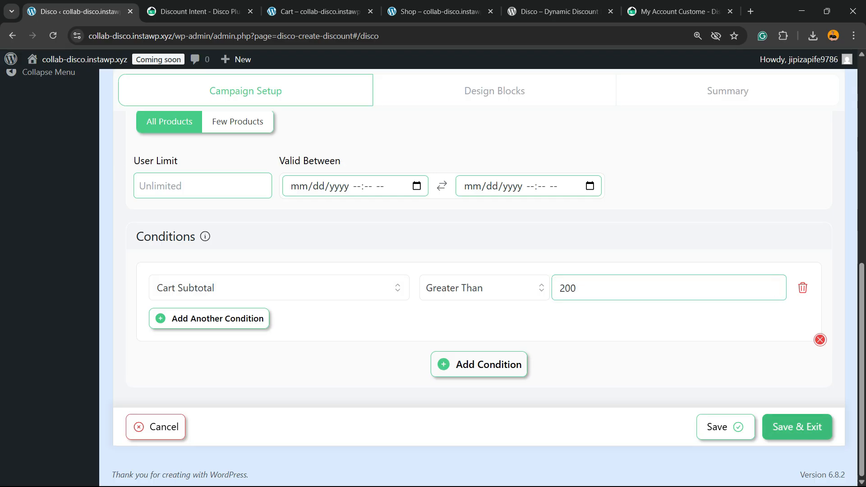
click(797, 427)
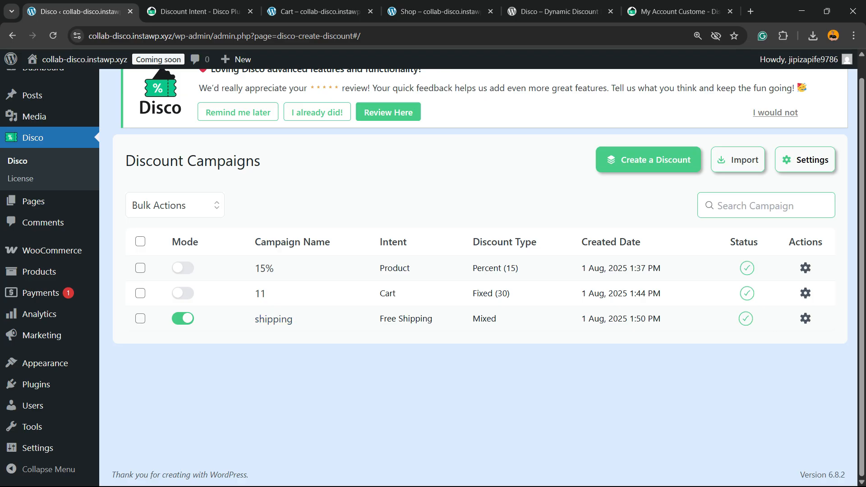
Step: Turn off the shipping campaign and start a new discount campaign with the Bulk intent
click(182, 318)
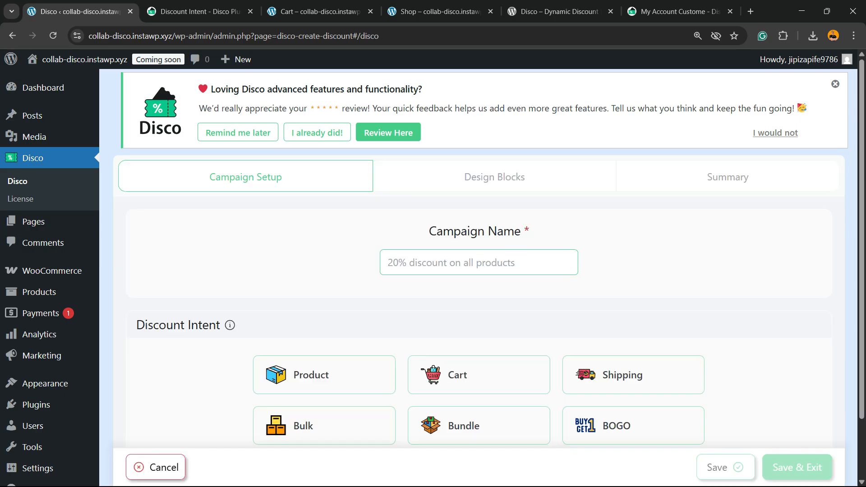
scroll(432, 274, down, 2)
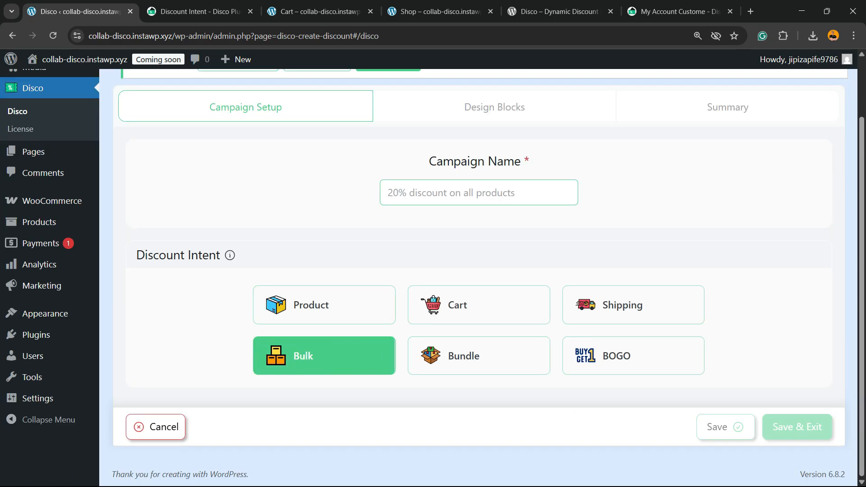
click(324, 356)
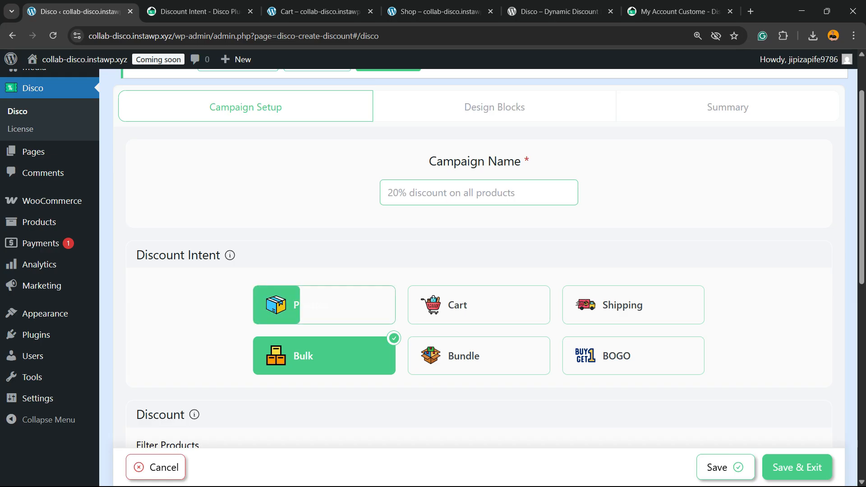
Step: Add a bulk rule with a minimum quantity of 3 and a 33 percentage discount value
scroll(324, 311, down, 3)
scroll(478, 258, down, 6)
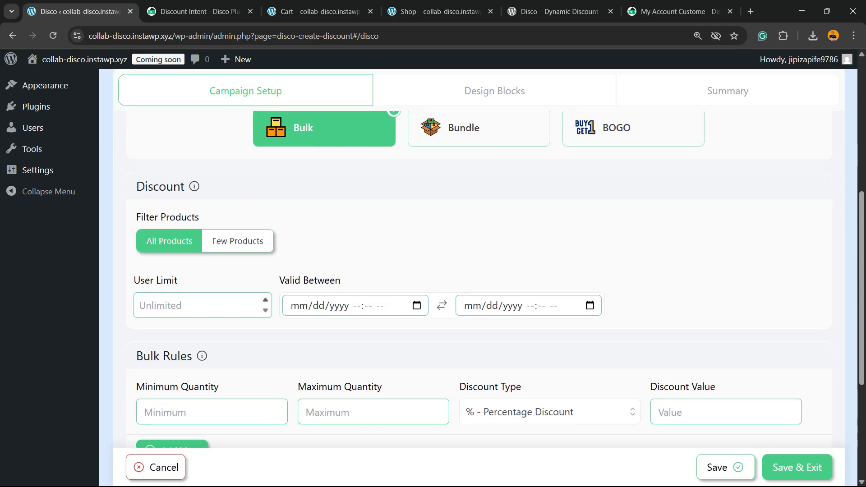
scroll(478, 258, up, 7)
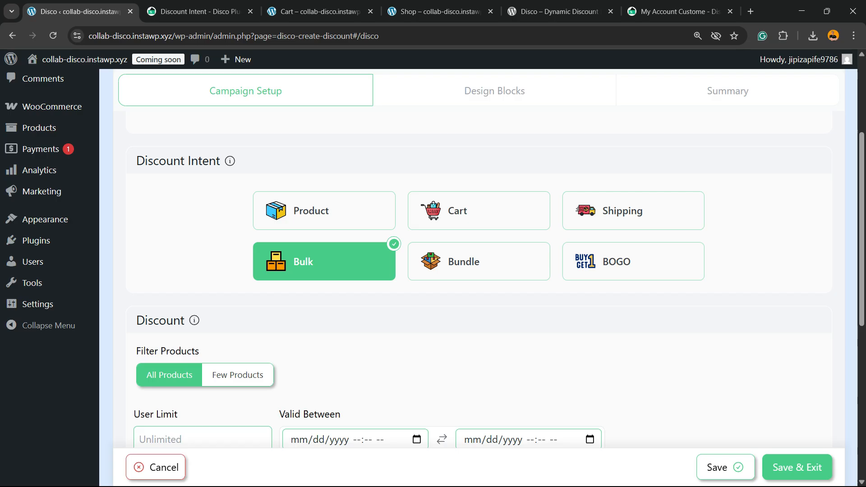
scroll(478, 259, down, 5)
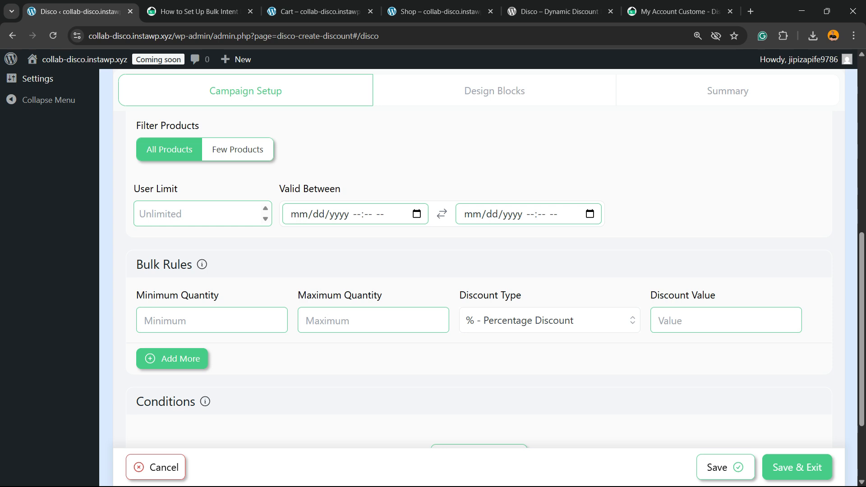
mouse_move(202, 265)
click(207, 321)
text(3)
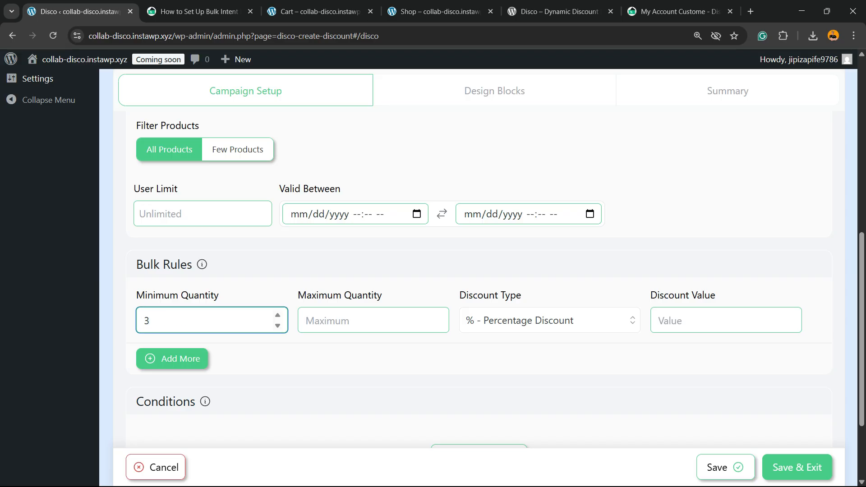
click(361, 321)
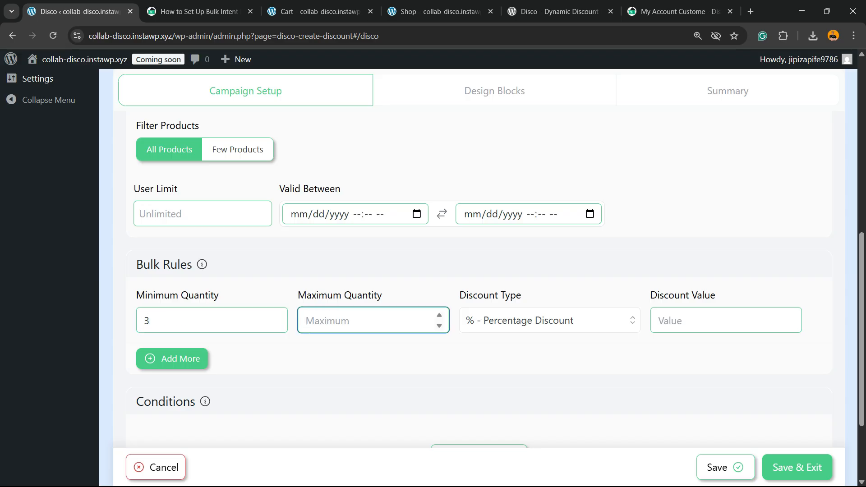
click(721, 321)
text(33)
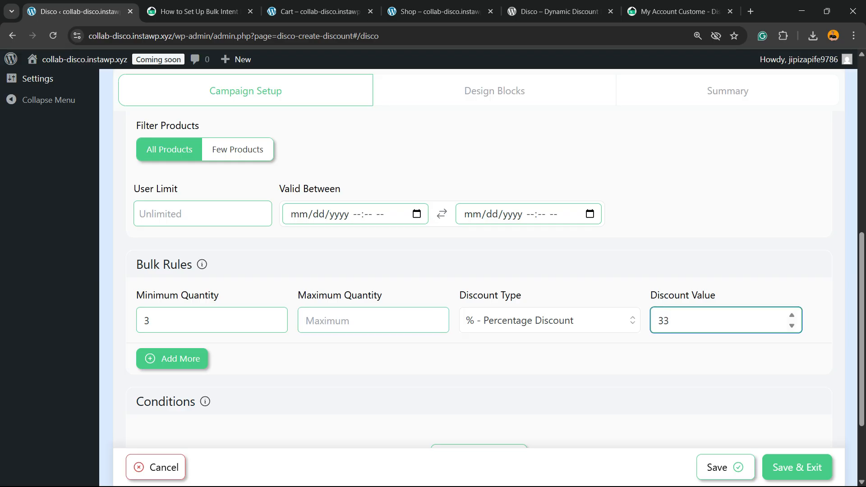
Step: Name the bulk campaign 33 and save and exit it
scroll(478, 253, down, 2)
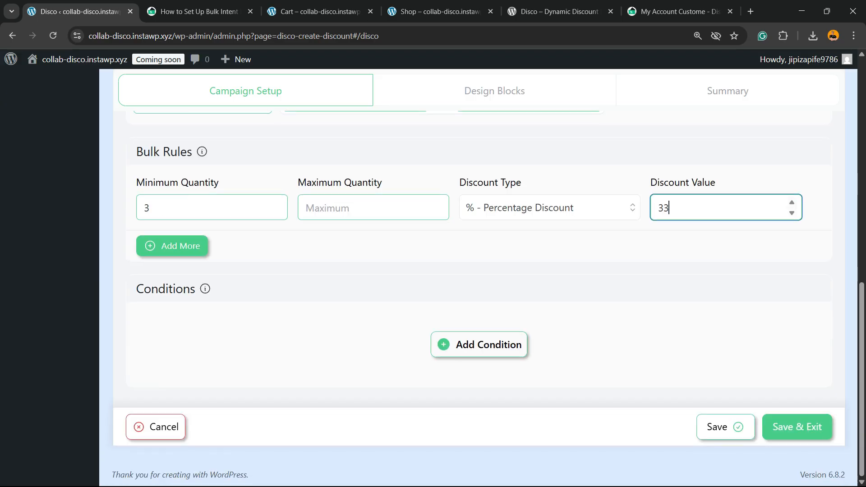
scroll(478, 252, down, 2)
click(797, 427)
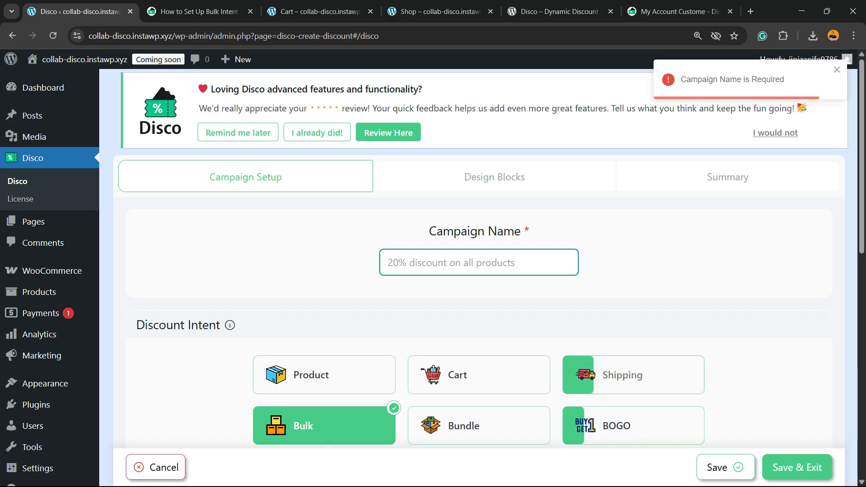
click(797, 468)
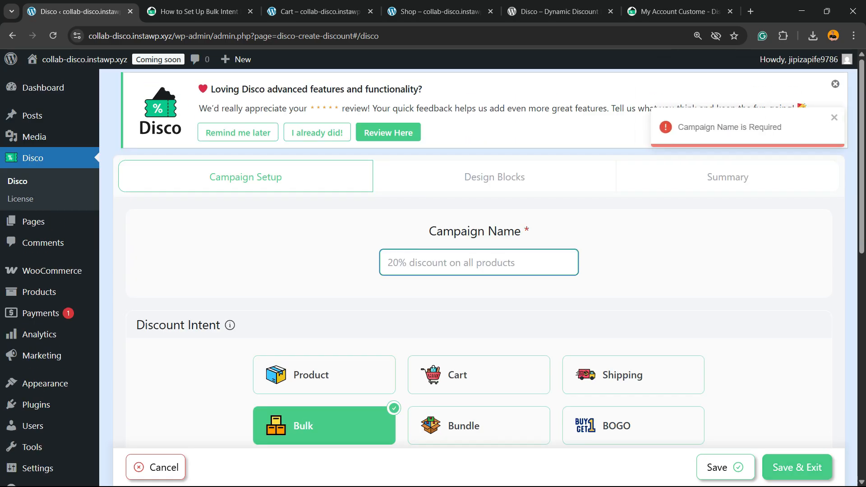
text(33)
scroll(478, 271, down, 10)
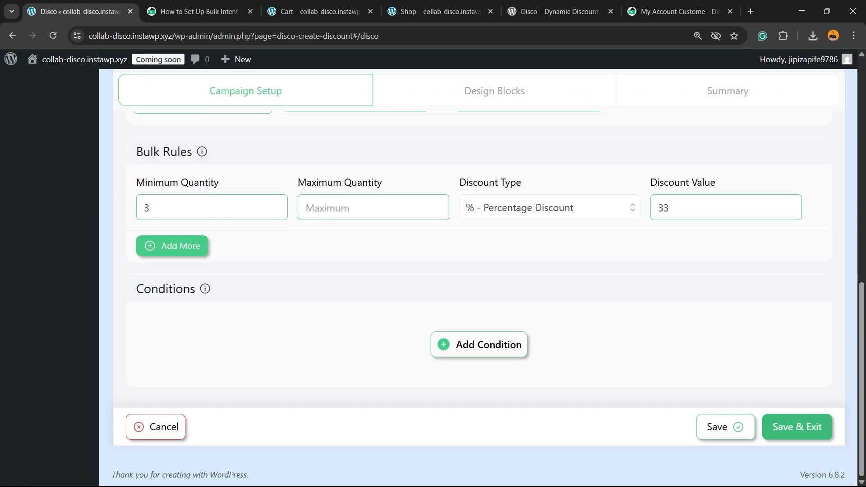
click(799, 426)
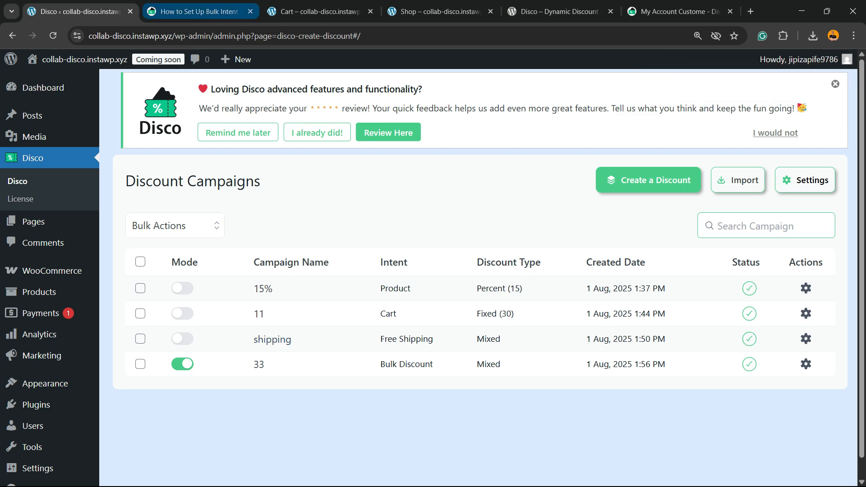
Step: Reload the storefront cart and examine the item prices, discount line and totals
click(199, 12)
click(320, 12)
key(ctrl+r)
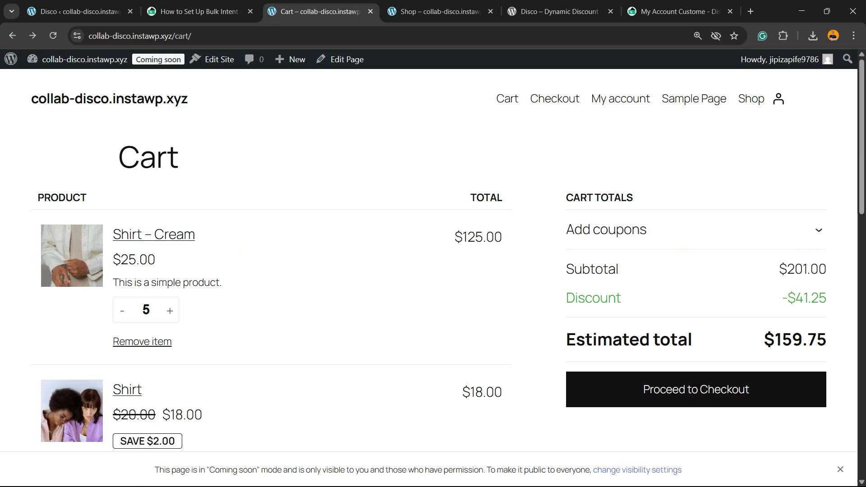
scroll(429, 260, down, 2)
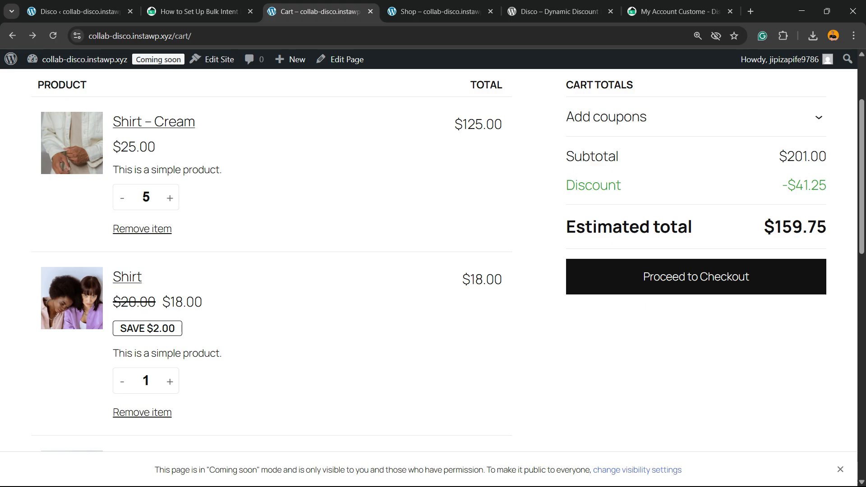
scroll(429, 260, up, 2)
drag(783, 298, 819, 298)
scroll(429, 260, down, 2)
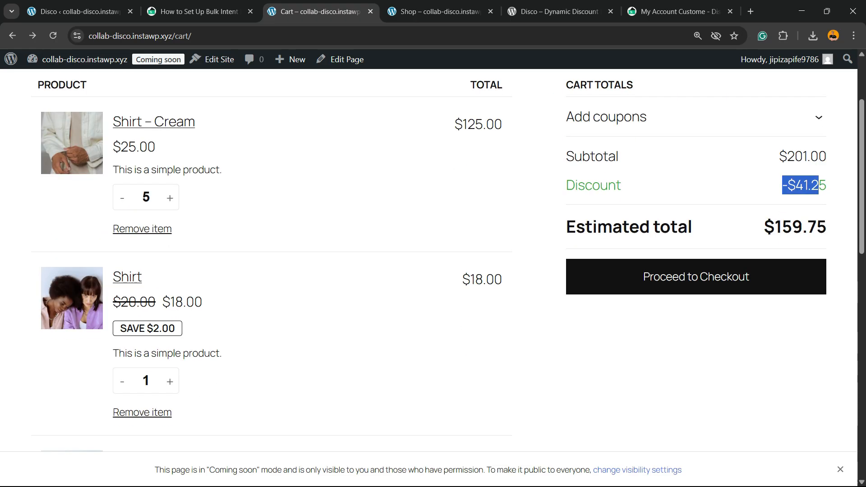
scroll(429, 260, down, 4)
scroll(428, 260, up, 6)
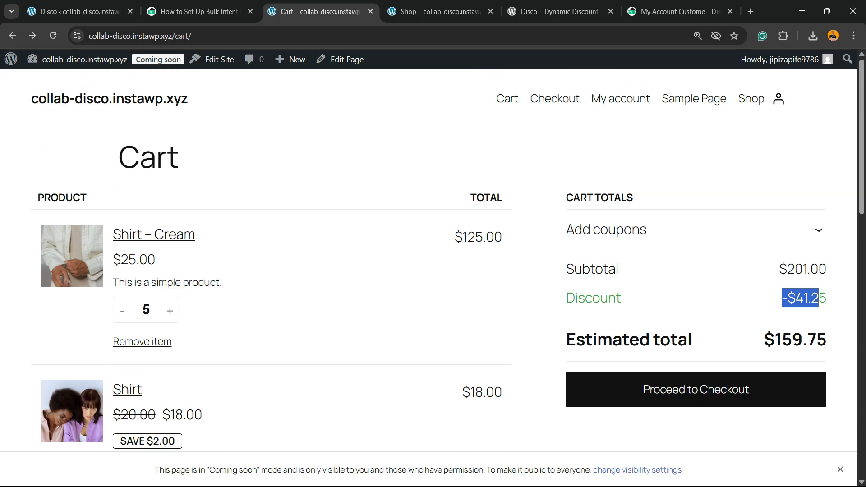
scroll(429, 260, down, 4)
scroll(429, 260, up, 3)
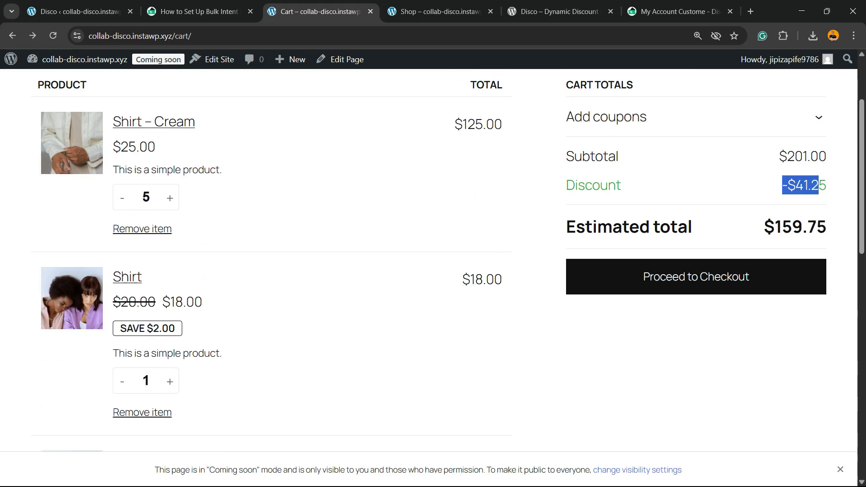
scroll(429, 260, down, 5)
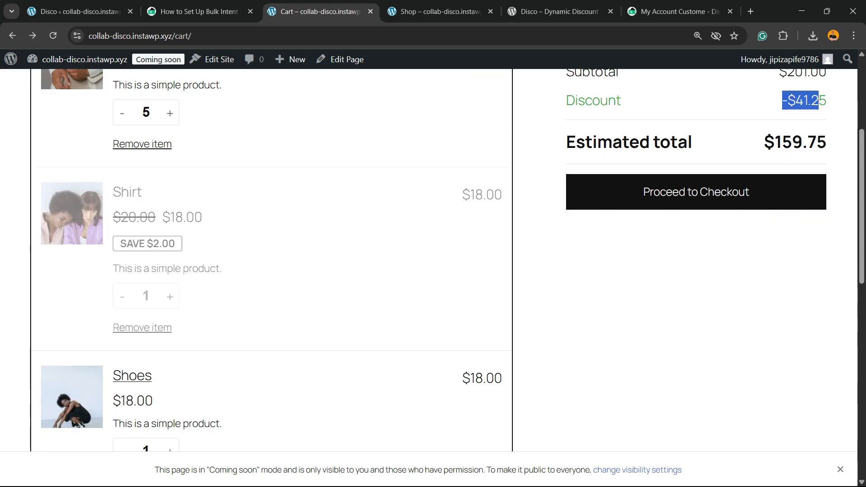
scroll(428, 261, down, 4)
scroll(428, 260, up, 3)
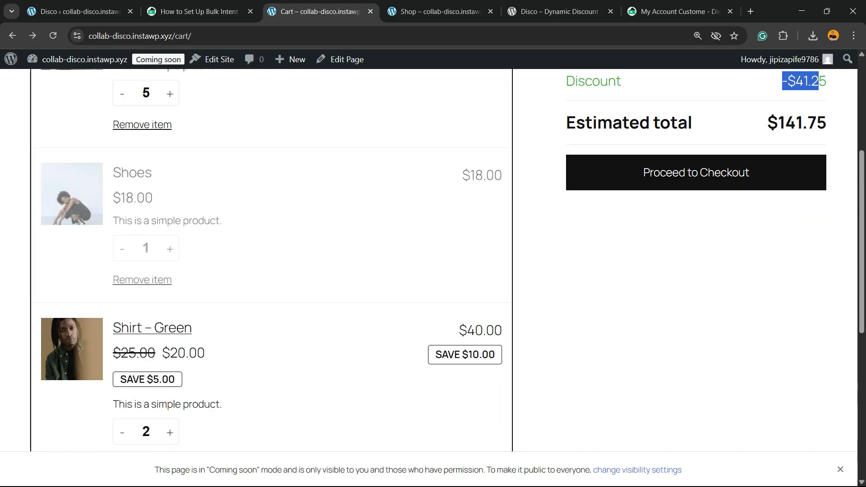
scroll(429, 260, up, 5)
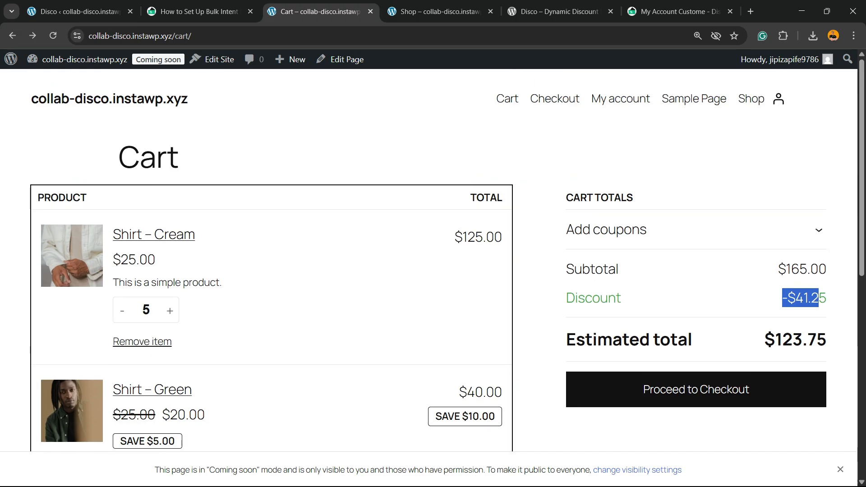
scroll(428, 260, down, 3)
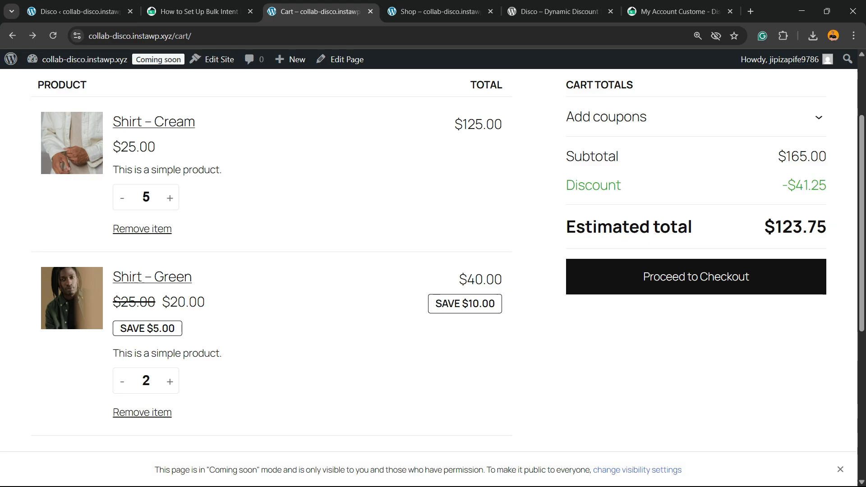
Step: Increase the Shirt – Green quantity in the cart to 4 and return to the Disco campaign list
click(169, 381)
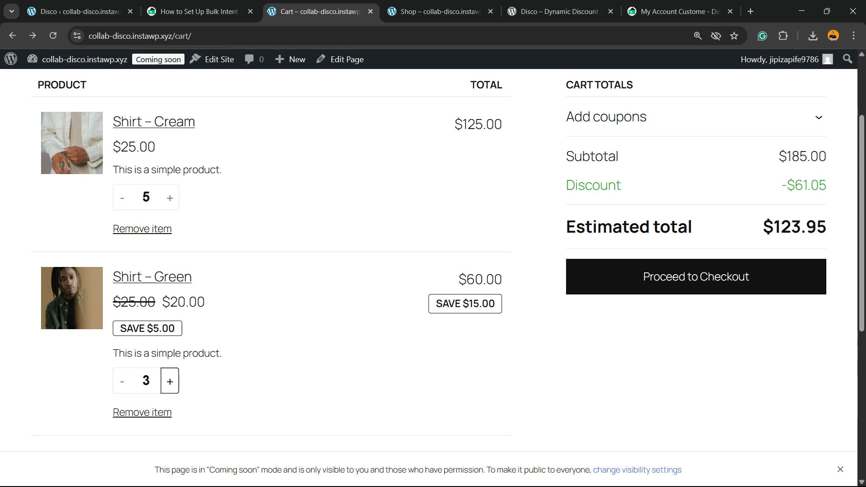
click(271, 344)
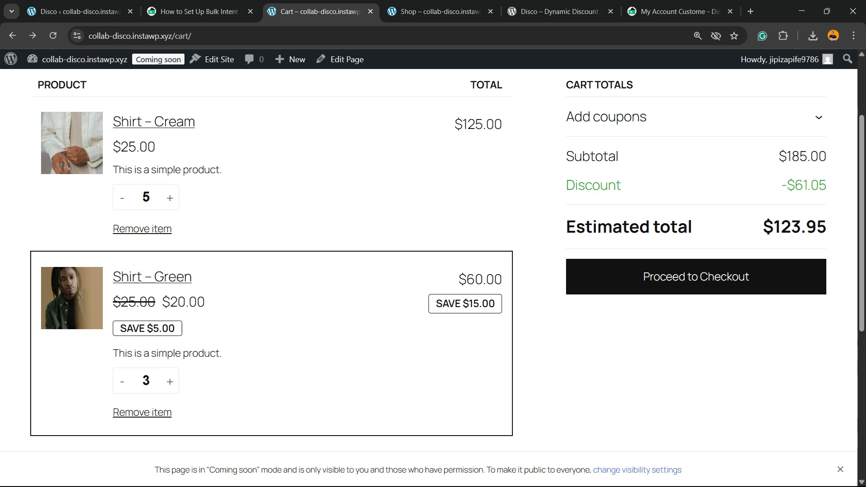
click(170, 382)
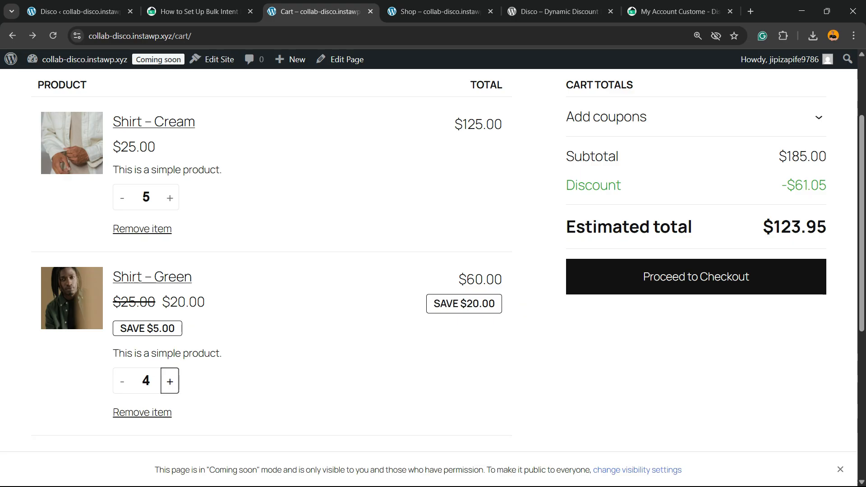
scroll(429, 260, up, 2)
scroll(429, 261, down, 2)
scroll(428, 260, up, 2)
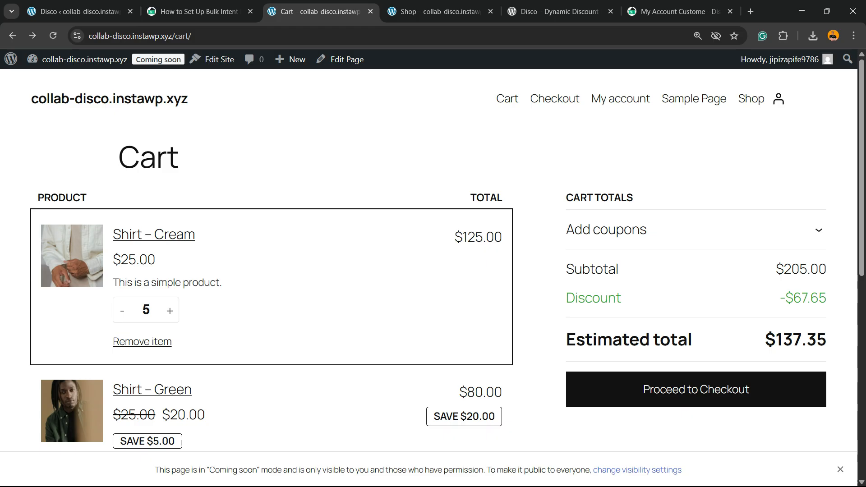
click(82, 12)
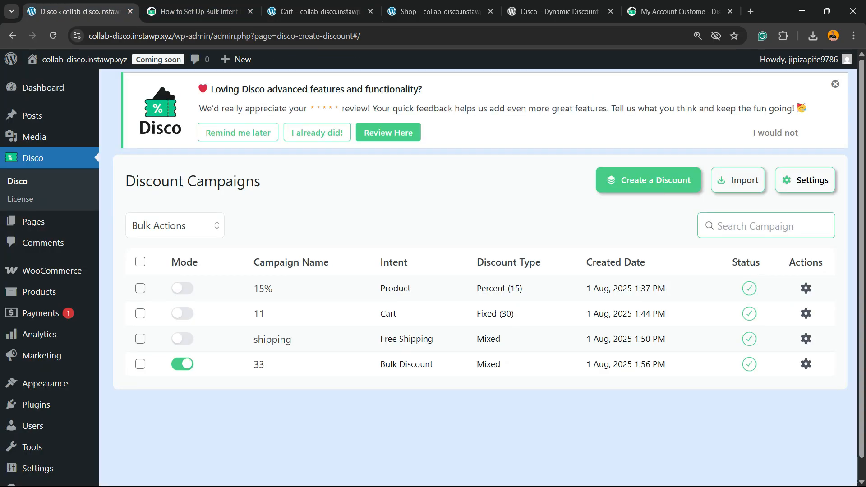
Step: Disable the 33 campaign and start a new discount campaign named Bundle with the Bundle intent
click(193, 364)
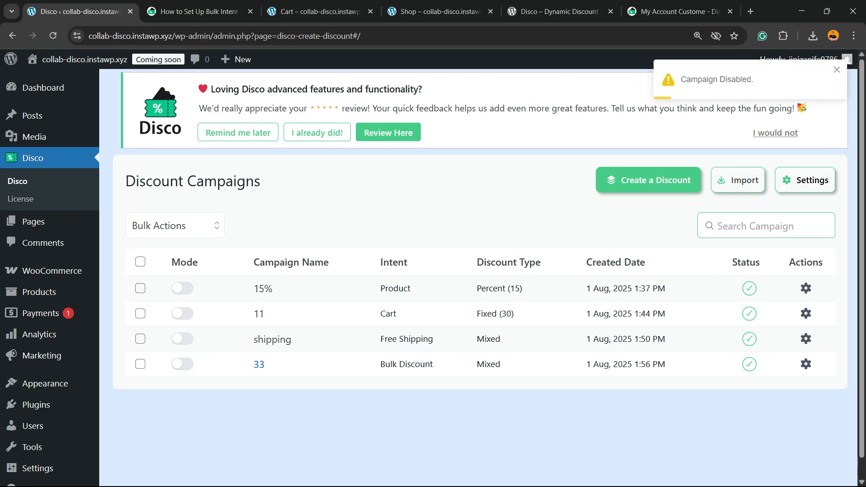
click(649, 180)
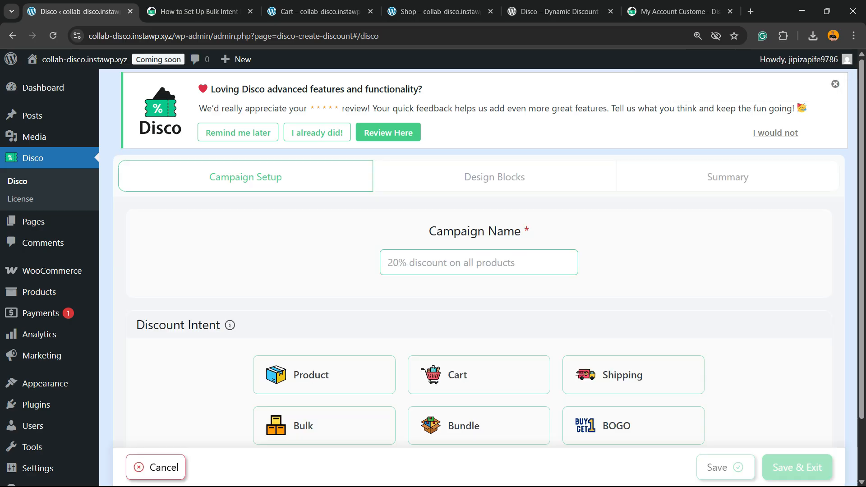
scroll(496, 325, down, 3)
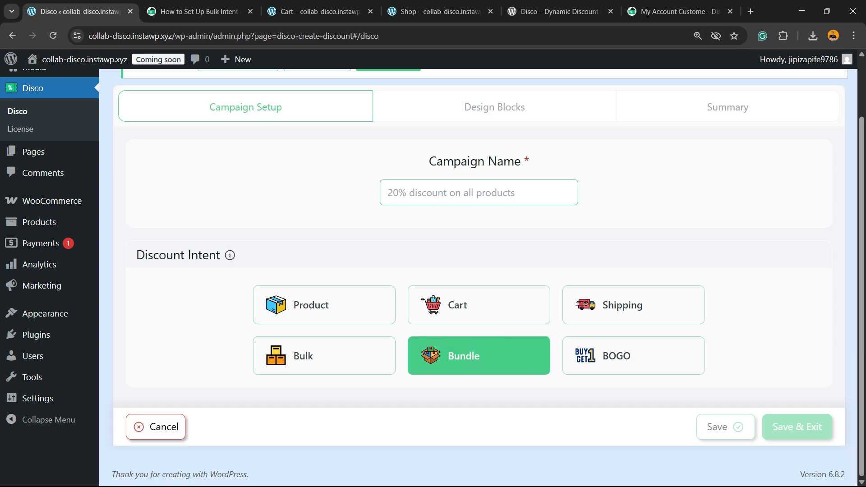
click(479, 356)
click(479, 193)
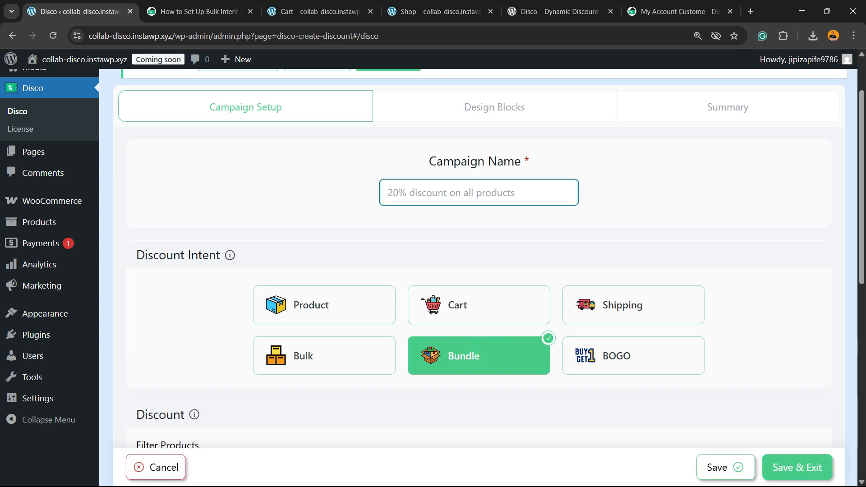
text(Bundle)
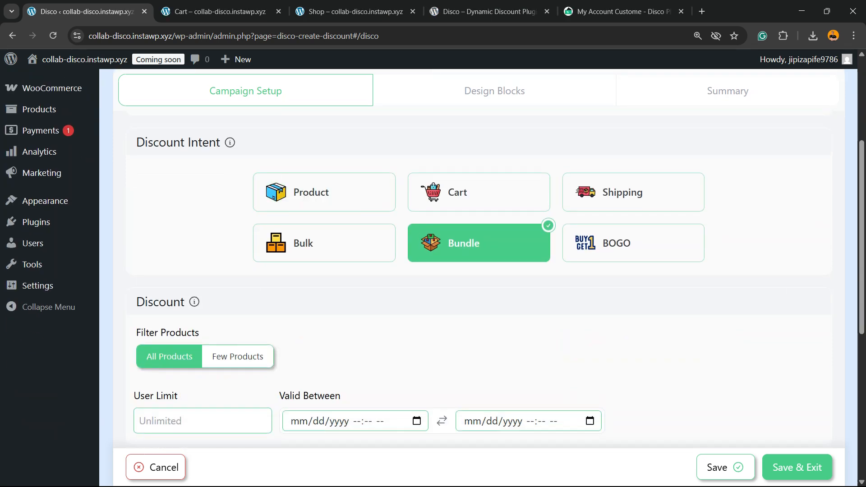
Step: Set the first bundle rule to item quantity 2, percentage discount of 20, with Recursive enabled
scroll(478, 270, down, 5)
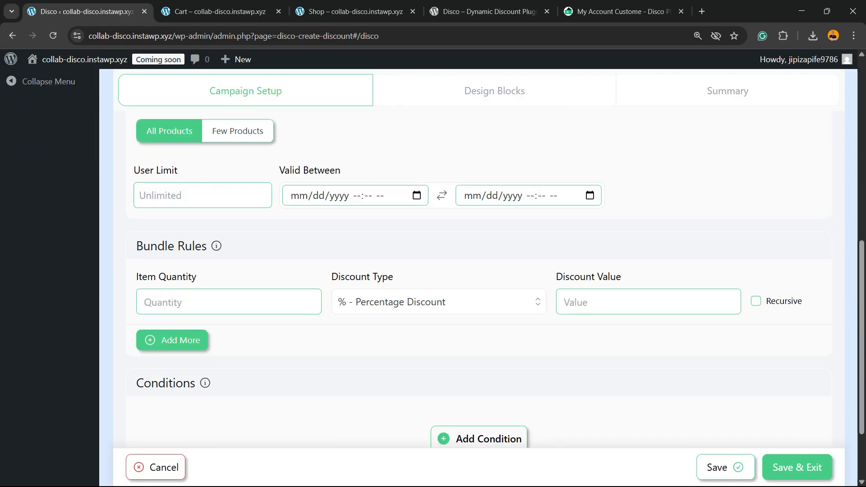
scroll(478, 270, up, 3)
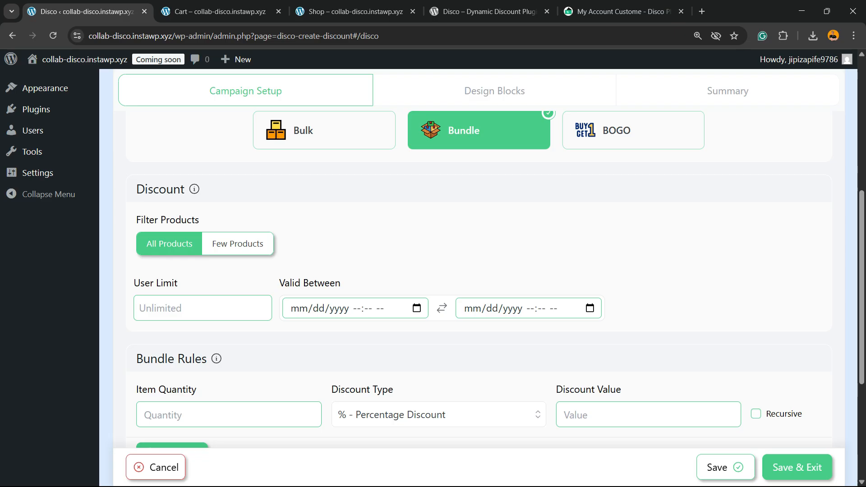
scroll(478, 271, down, 3)
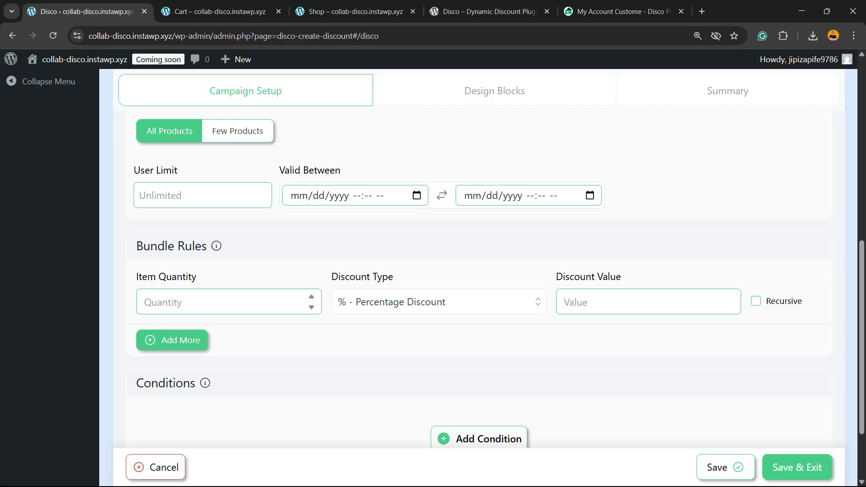
click(203, 302)
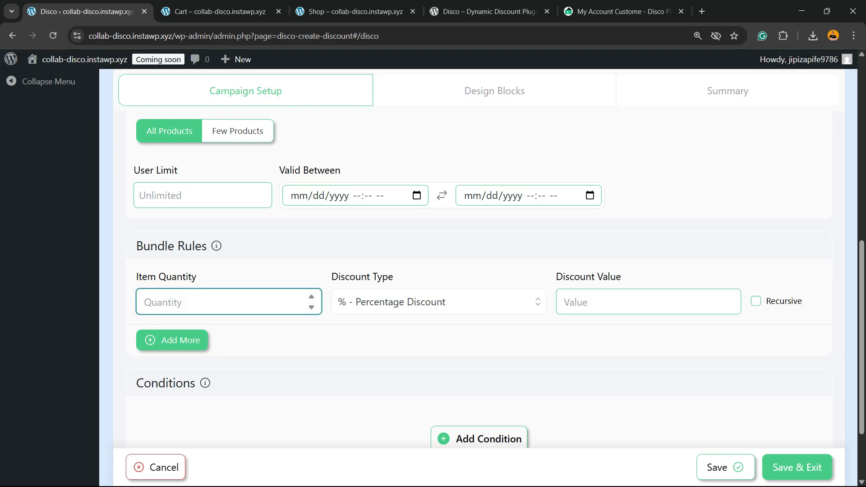
text(2)
click(438, 302)
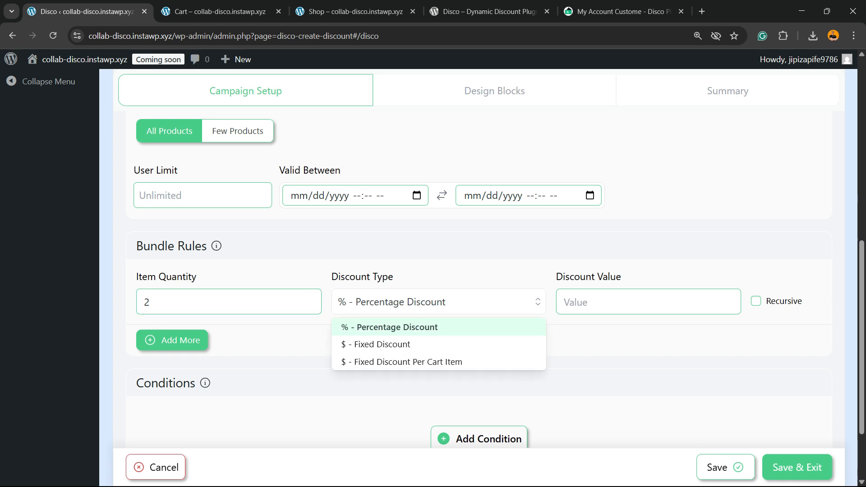
click(438, 328)
click(640, 302)
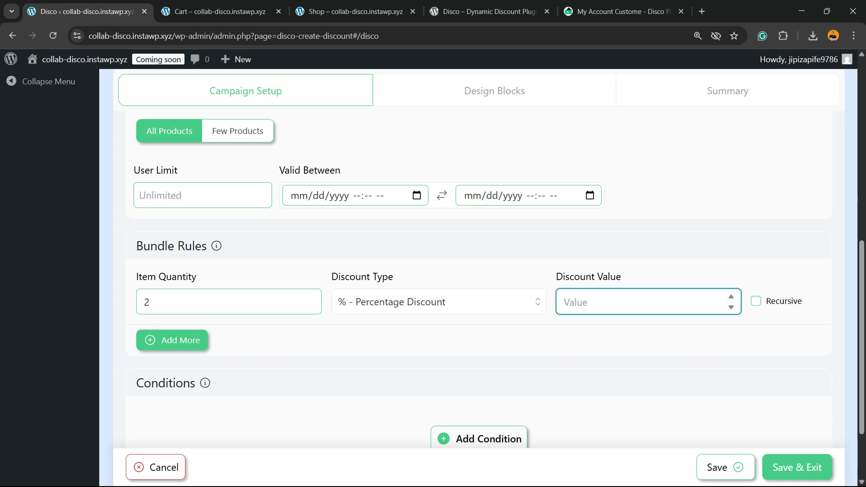
click(756, 300)
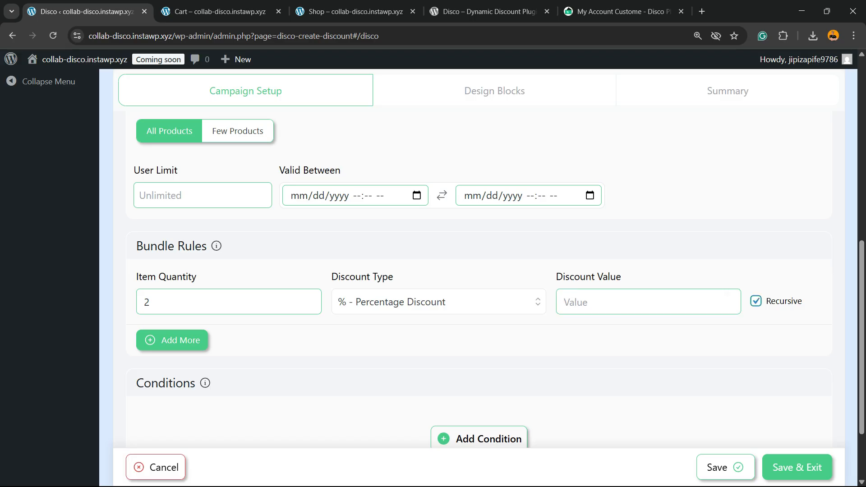
scroll(681, 366, up, 1)
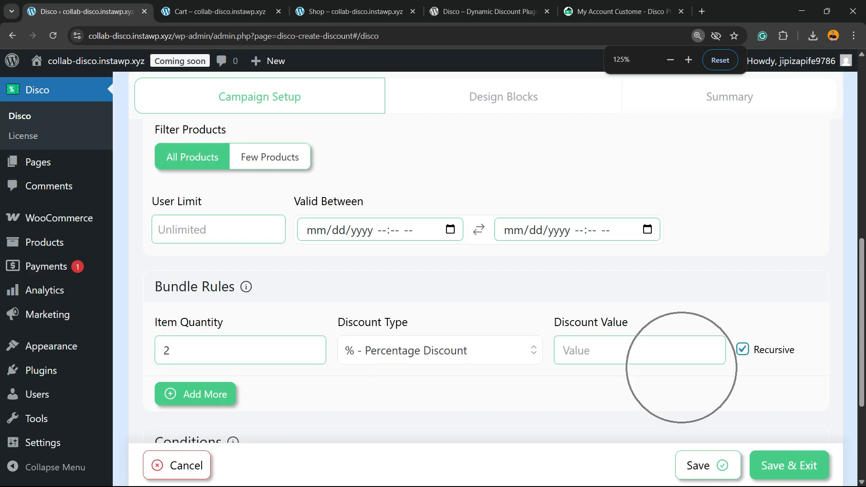
click(675, 353)
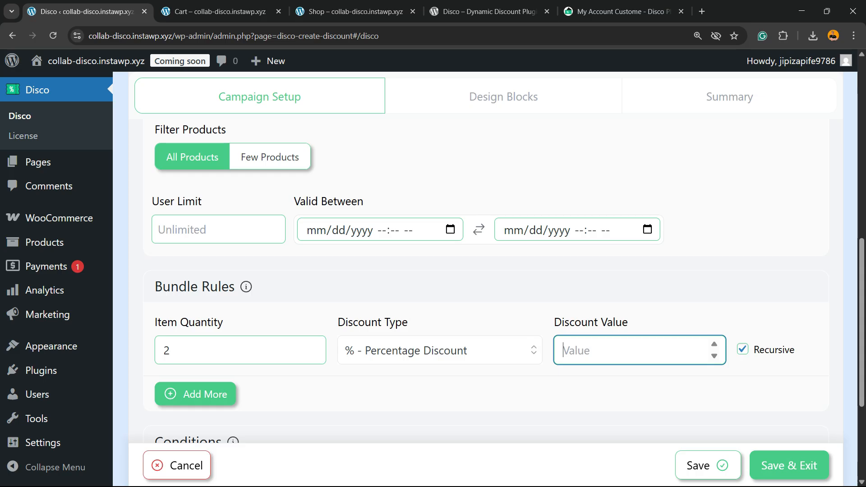
text(20)
scroll(484, 270, down, 2)
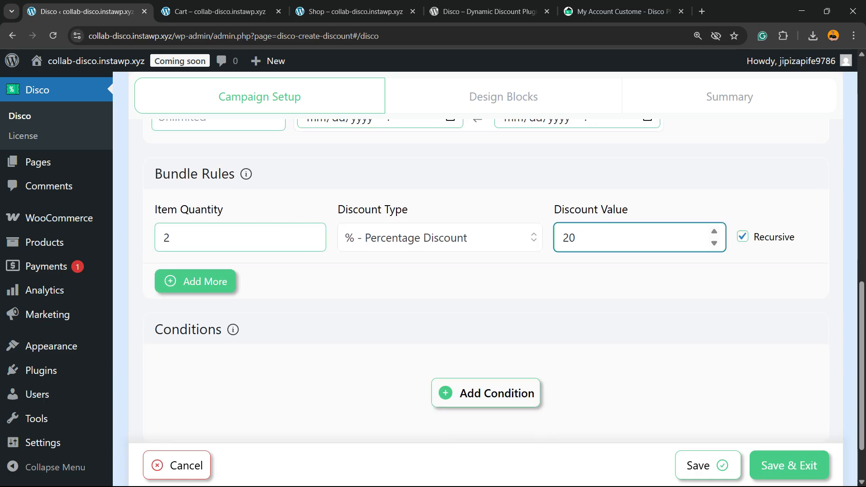
Step: Add a second bundle rule with item quantity 5, percentage discount of 30, and Recursive enabled
click(195, 282)
click(212, 306)
text(3)
key(ctrl+a)
text(4)
key(ctrl+a)
text(5)
click(631, 306)
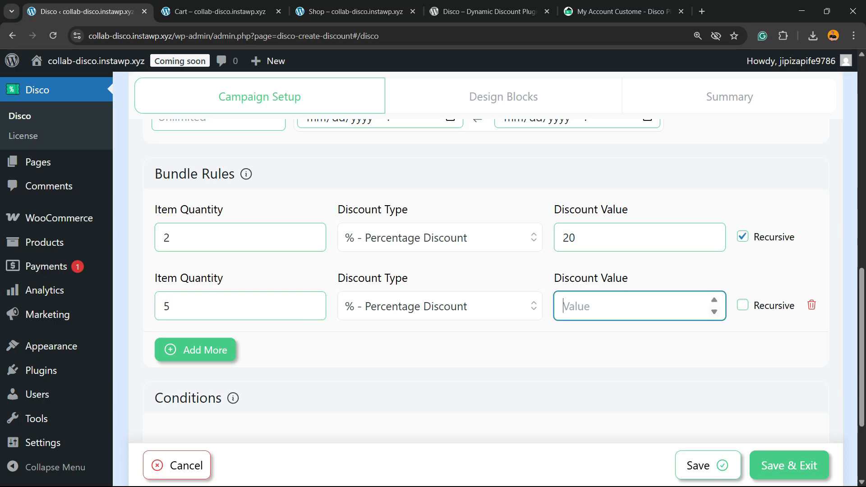
text(30)
key(Tab)
key(space)
Step: Add a third bundle rule with item quantity 10, percentage discount of 50, and Recursive enabled
click(196, 350)
click(212, 374)
text(10)
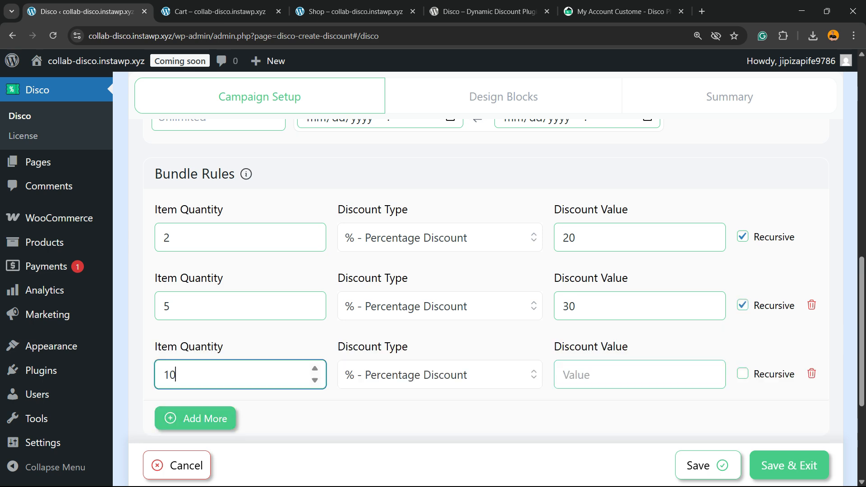
click(625, 375)
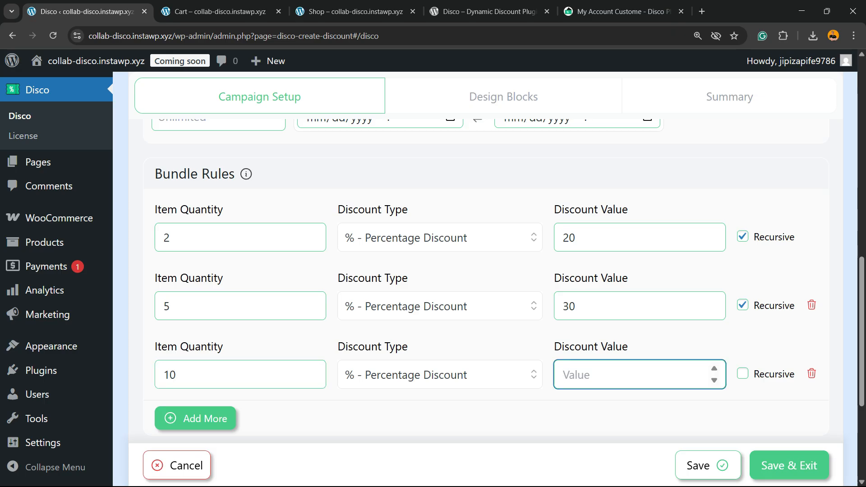
text(50)
key(Tab)
key(space)
Step: Save and exit the Bundle campaign
scroll(485, 279, down, 5)
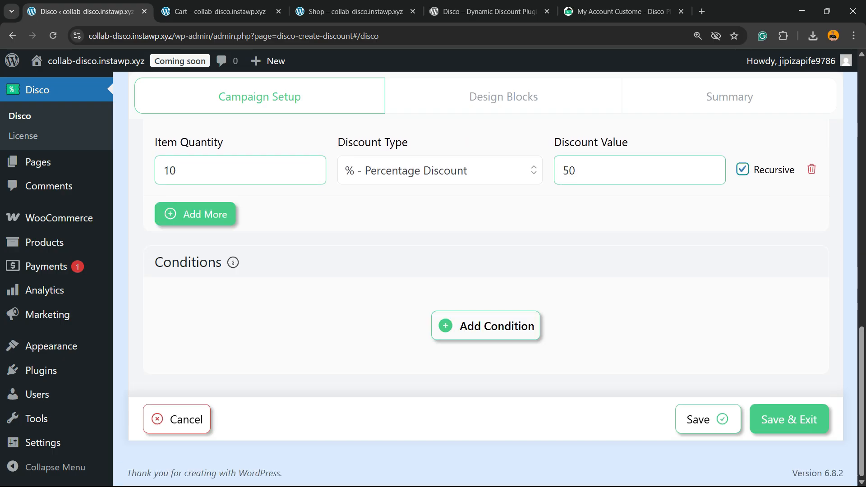
scroll(485, 279, up, 5)
scroll(485, 280, down, 3)
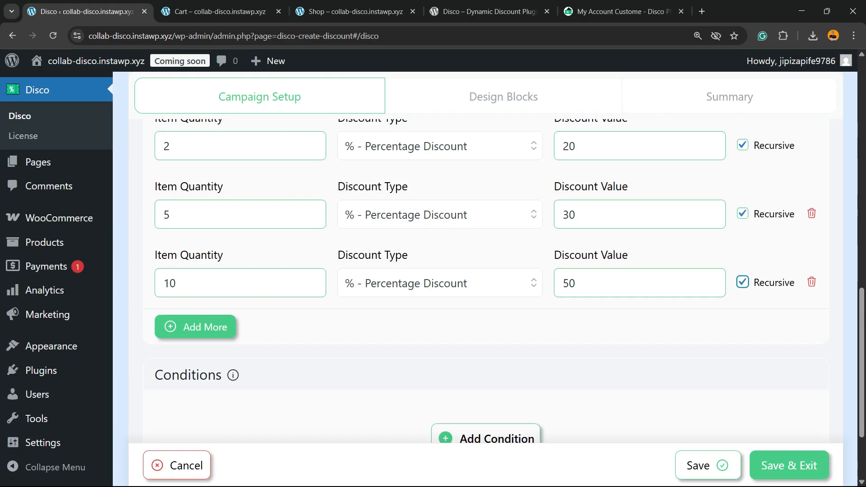
click(790, 466)
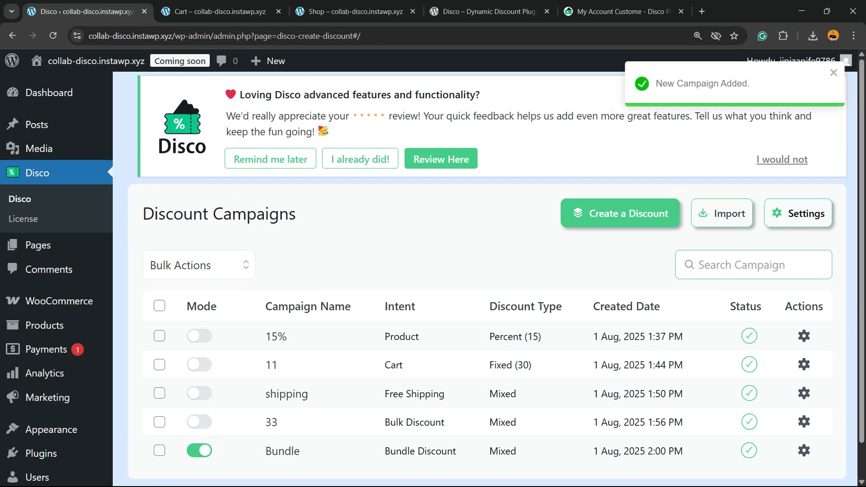
Step: Reload the storefront cart and examine the item prices, discount line and totals
scroll(485, 279, down, 2)
click(220, 11)
key(ctrl+r)
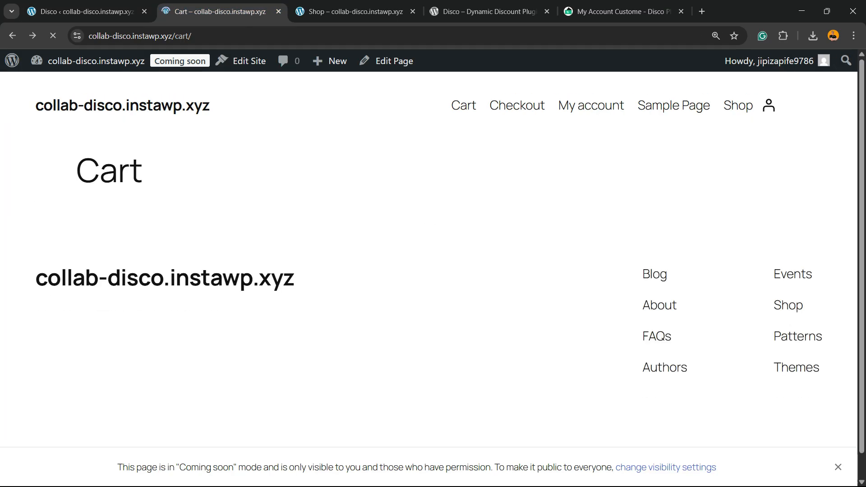
scroll(433, 252, down, 5)
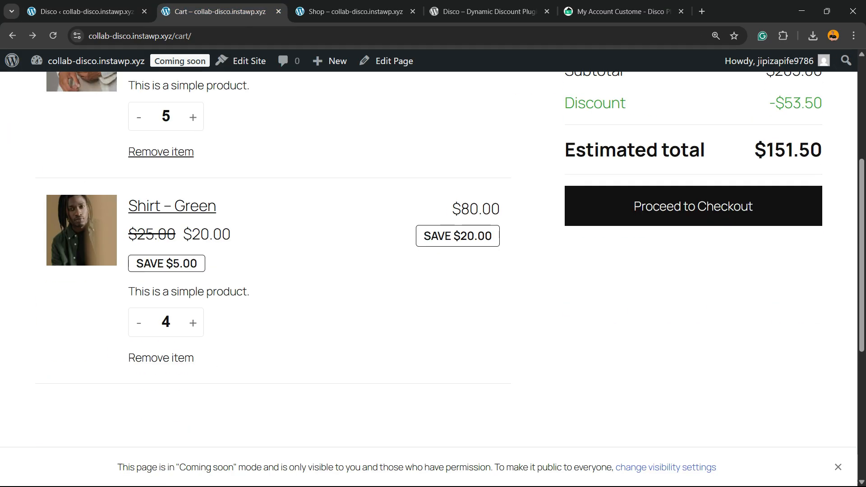
scroll(433, 253, up, 2)
scroll(428, 260, up, 3)
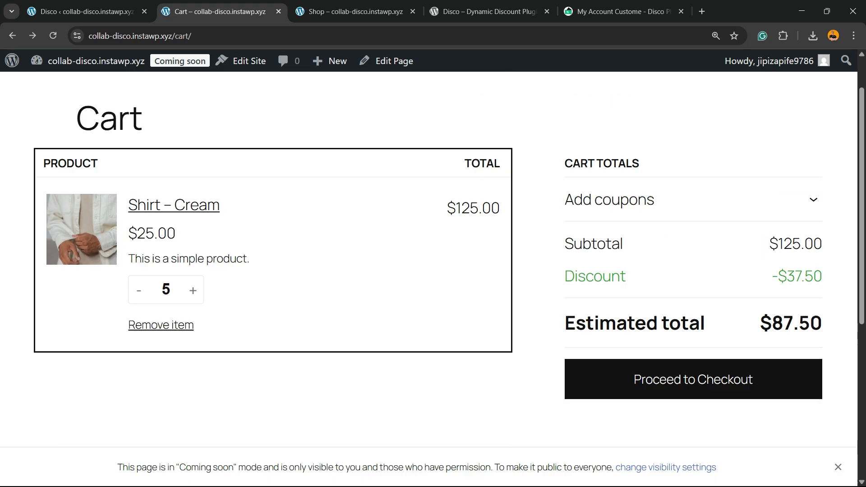
Step: Step the Shirt – Cream quantity down to 1 and back up to 5 to compare the cart discount at each quantity
click(139, 325)
click(139, 325)
click(139, 325)
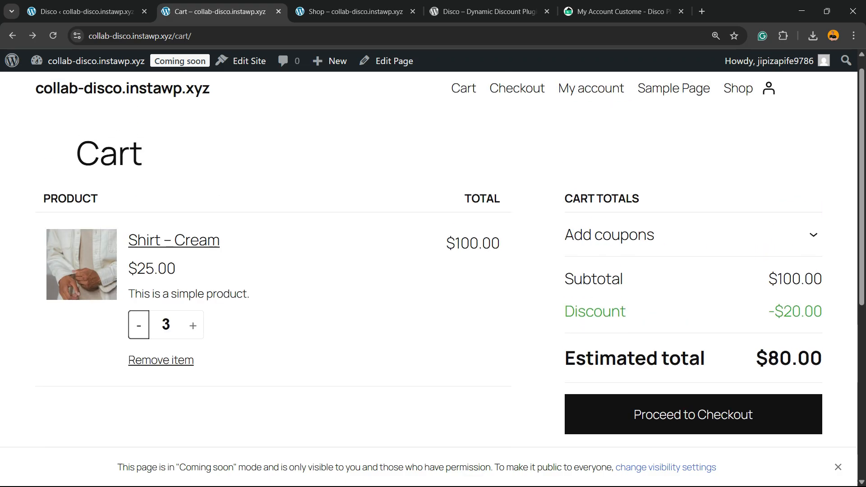
click(139, 325)
click(139, 325)
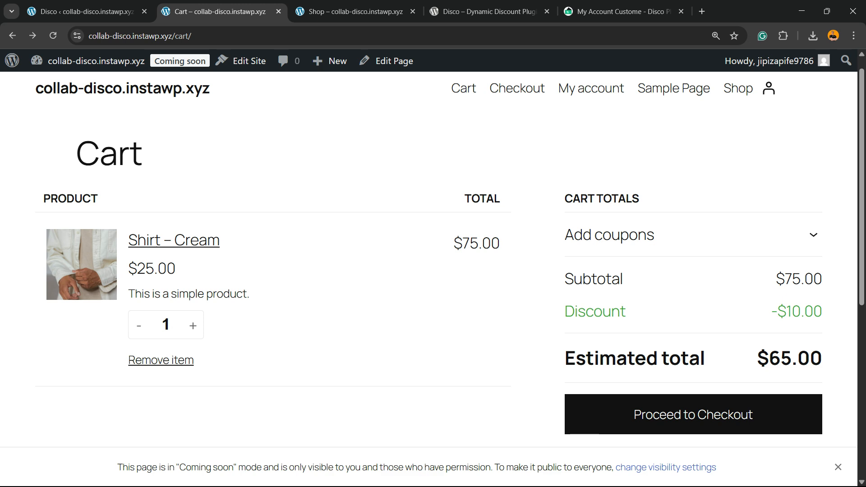
click(193, 325)
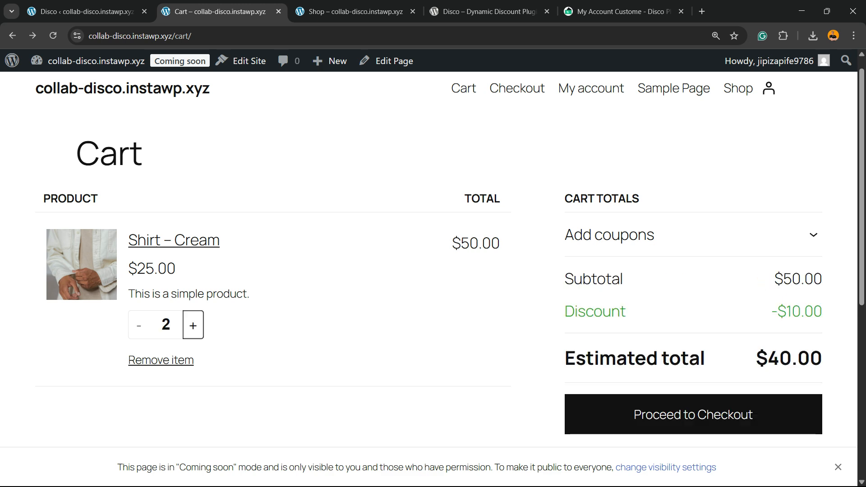
drag(772, 311, 804, 311)
click(193, 326)
click(193, 326)
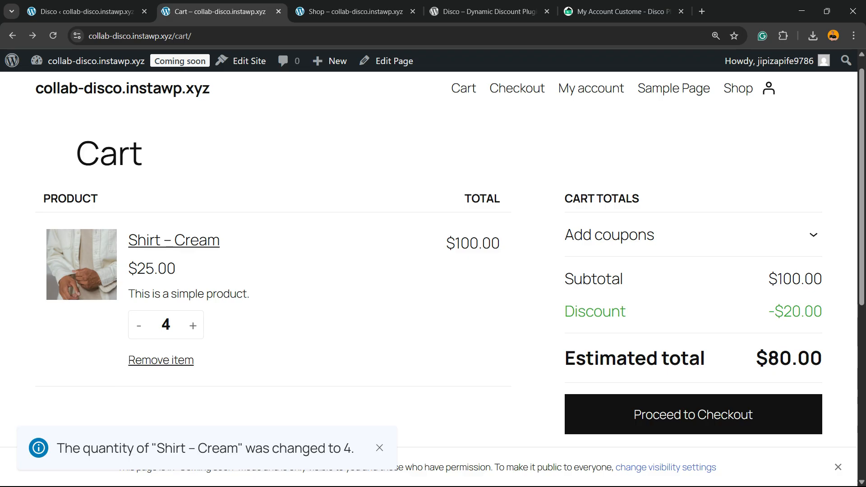
click(193, 326)
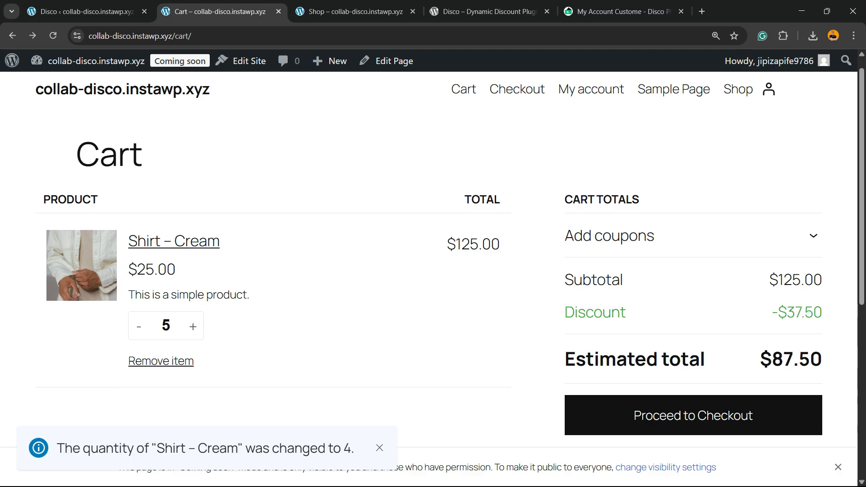
scroll(433, 252, down, 5)
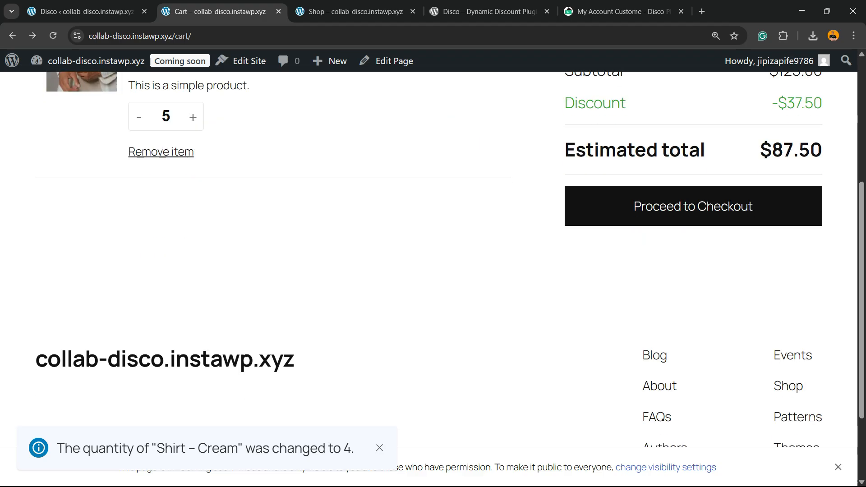
scroll(433, 253, up, 5)
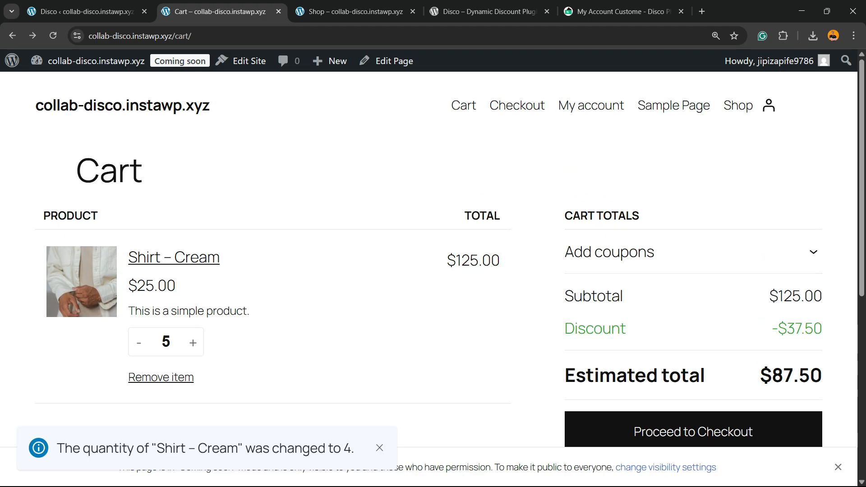
Step: Switch back to the Disco campaign list and disable the Bundle campaign
click(86, 11)
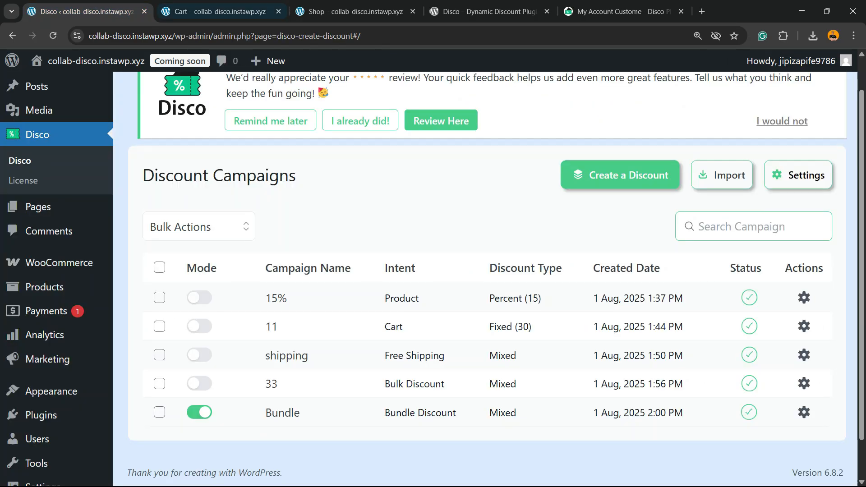
scroll(276, 298, up, 1)
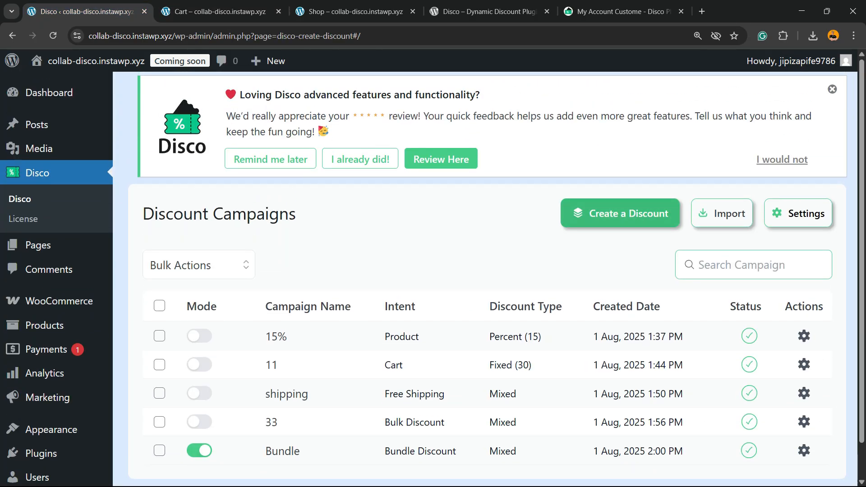
click(219, 450)
Step: Create a new discount campaign named BOGO and choose the BOGO discount intent
click(621, 213)
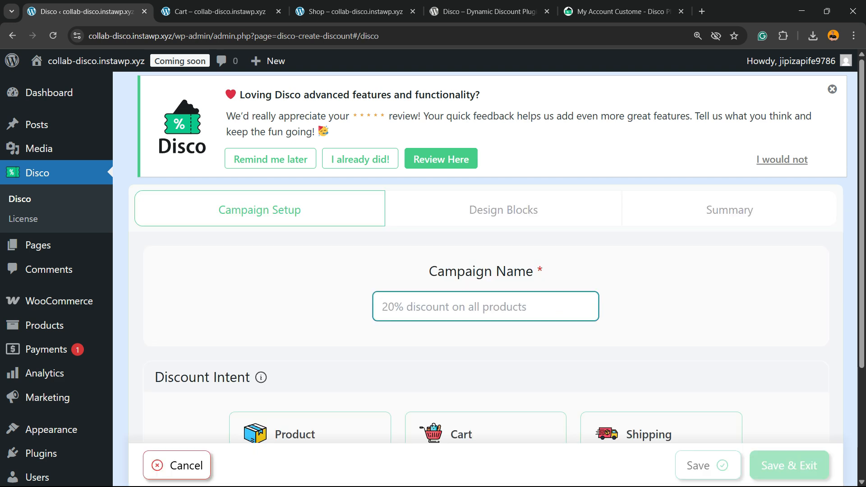
text(BOGO)
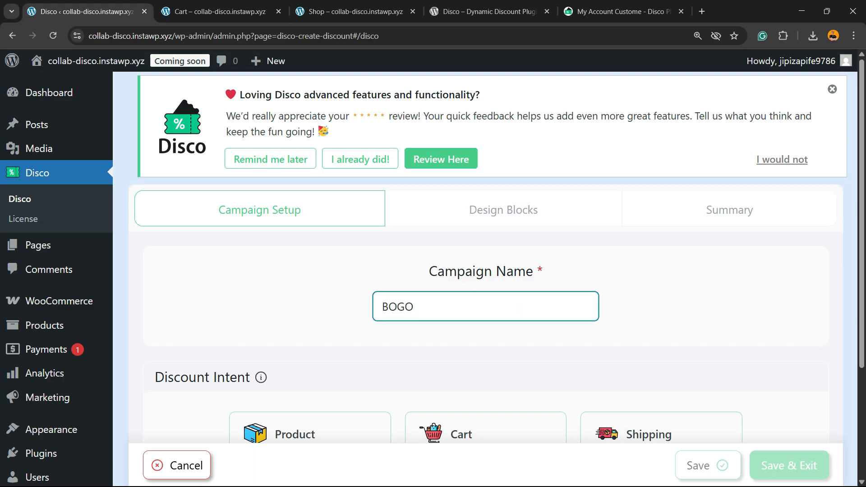
key(Tab)
scroll(485, 307, down, 4)
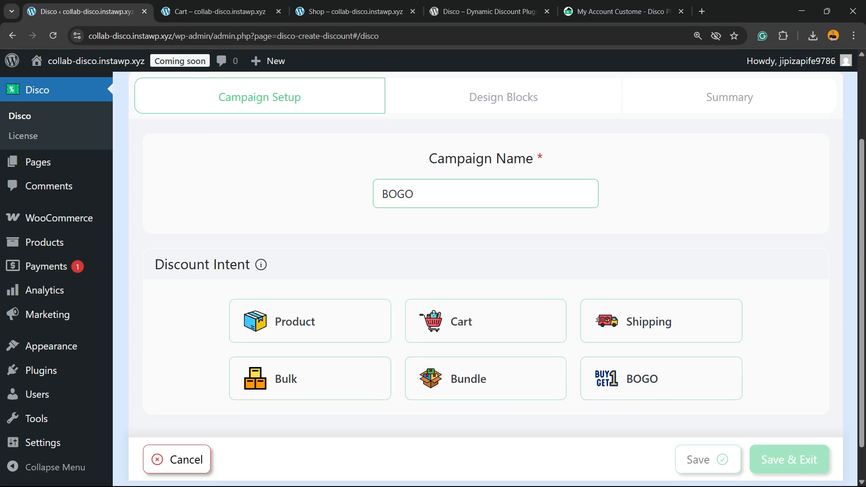
click(653, 339)
Step: Set the BOGO campaign's BOGO type to Buy X Get X
scroll(485, 307, down, 2)
scroll(486, 307, down, 5)
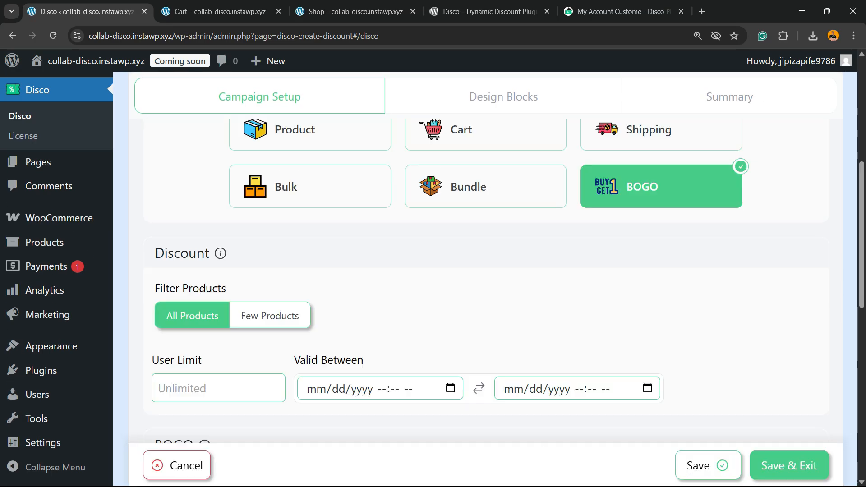
scroll(486, 307, up, 2)
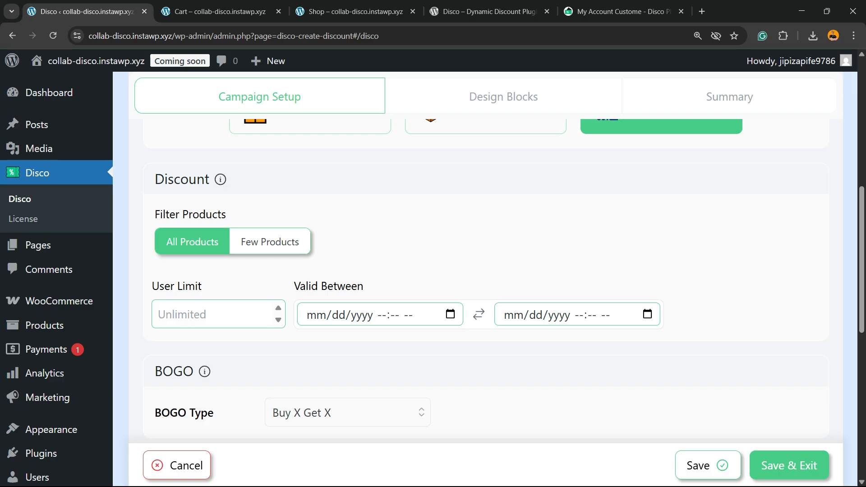
scroll(278, 314, up, 2)
scroll(278, 314, down, 2)
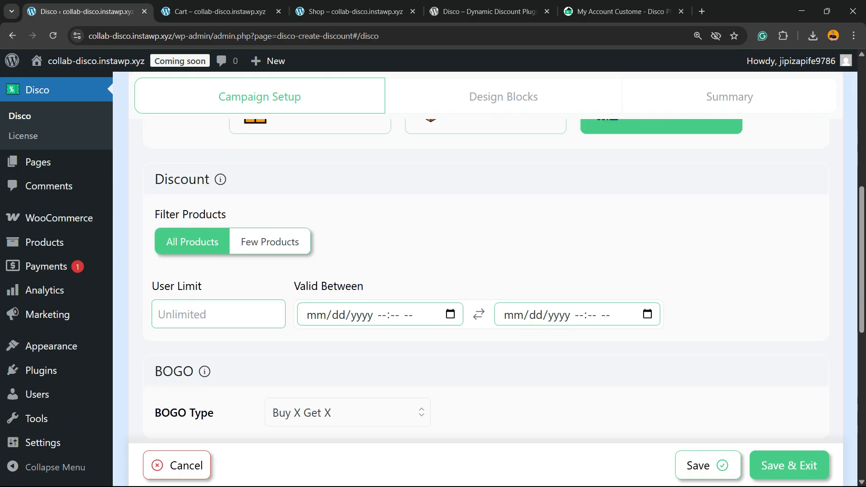
scroll(278, 315, down, 2)
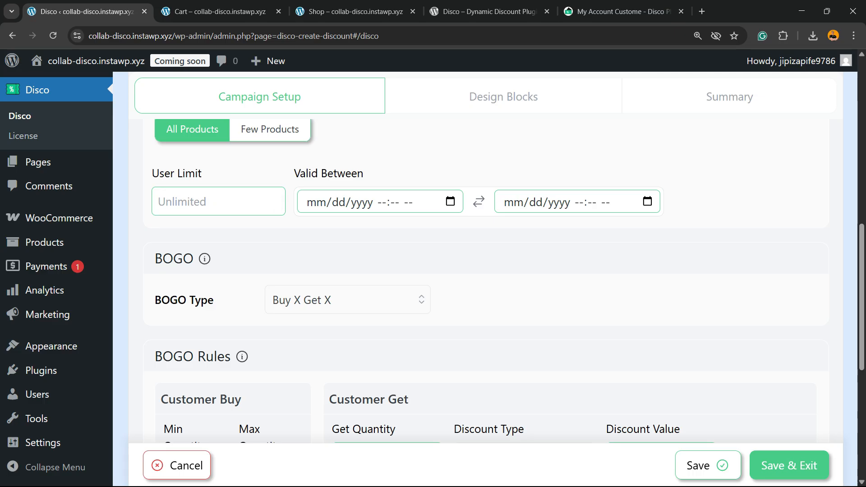
click(347, 300)
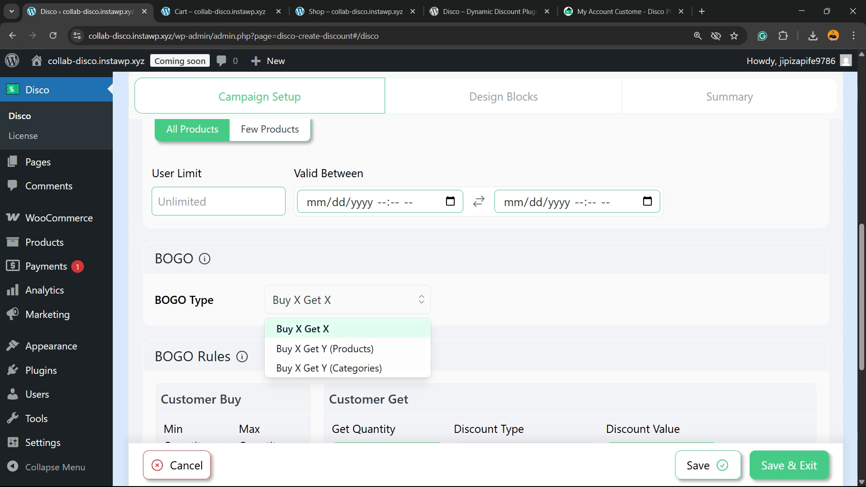
click(311, 330)
scroll(347, 325, down, 2)
click(347, 188)
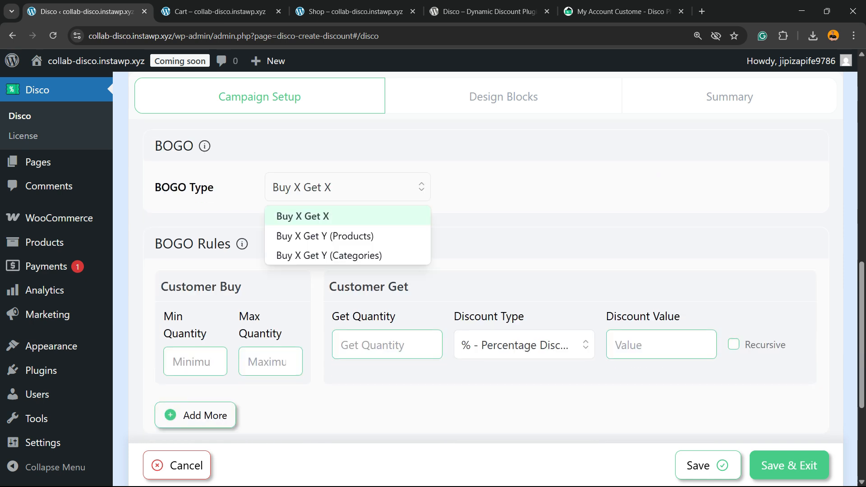
click(311, 216)
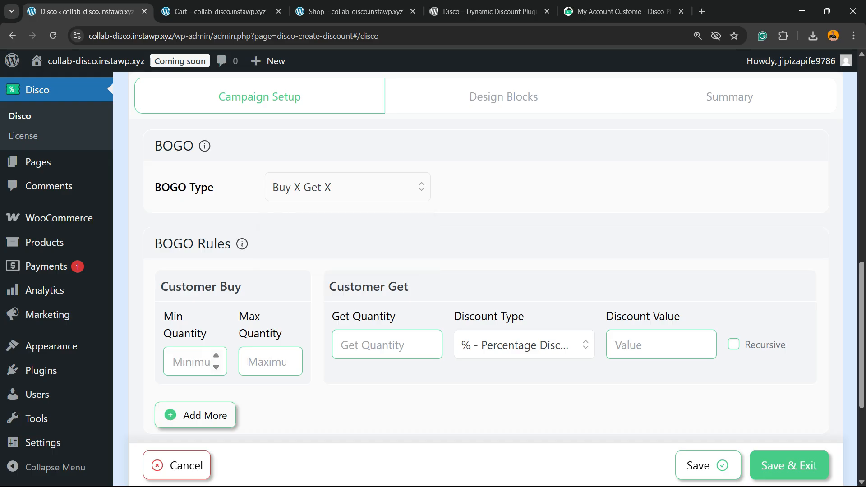
Step: Set the BOGO rule's buy quantity to 3, get quantity to 1, and discount type to Free Items
click(192, 362)
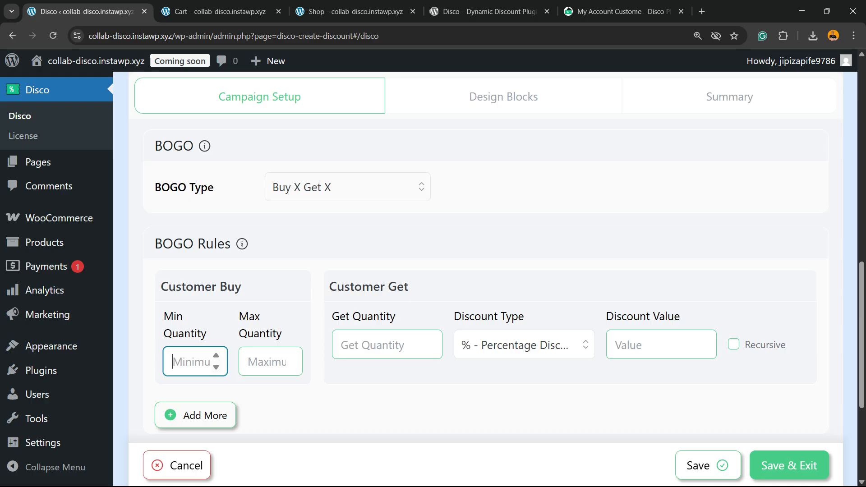
text(2)
key(Up)
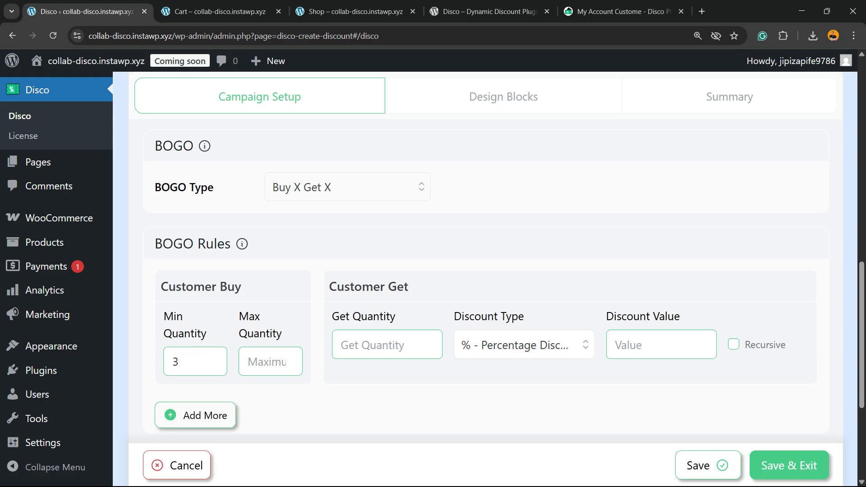
click(379, 345)
text(1)
click(524, 345)
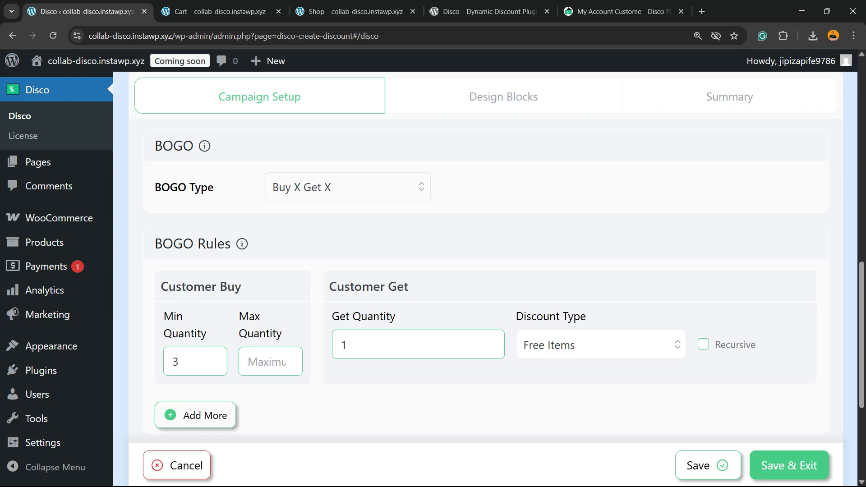
Step: Enable Recursive on the BOGO rule, then save and exit the campaign
scroll(451, 345, down, 2)
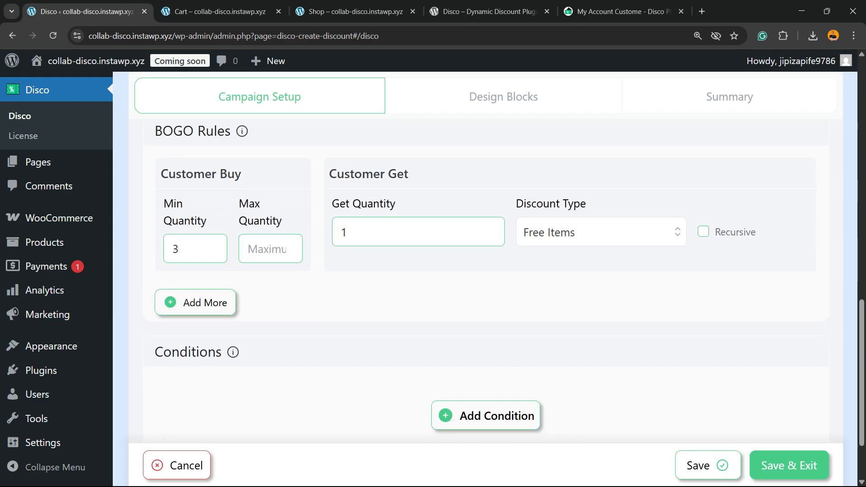
click(704, 231)
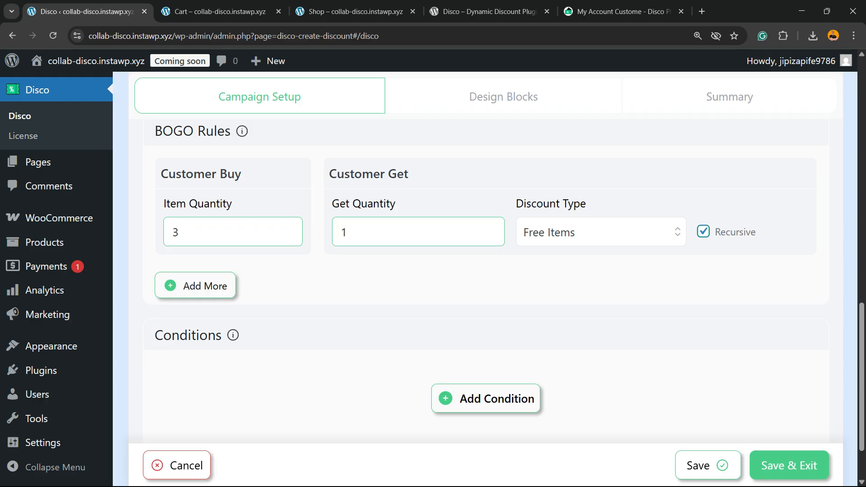
click(703, 231)
click(703, 232)
click(703, 231)
click(703, 231)
scroll(486, 280, down, 2)
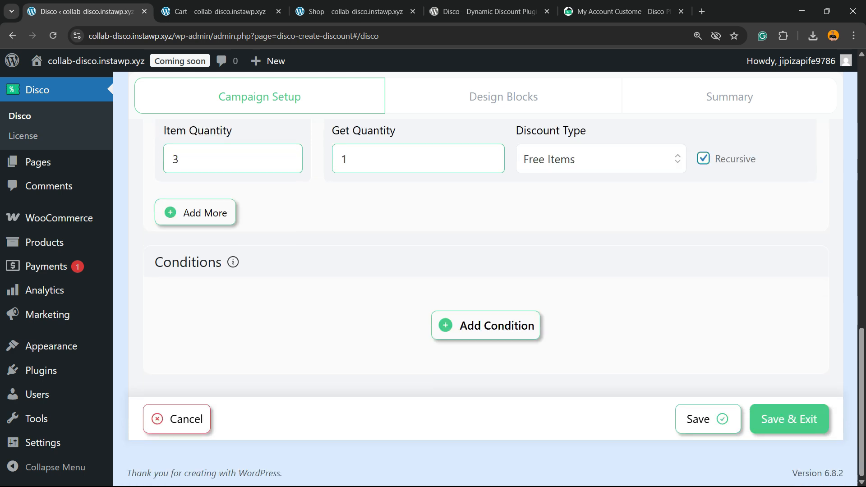
click(789, 419)
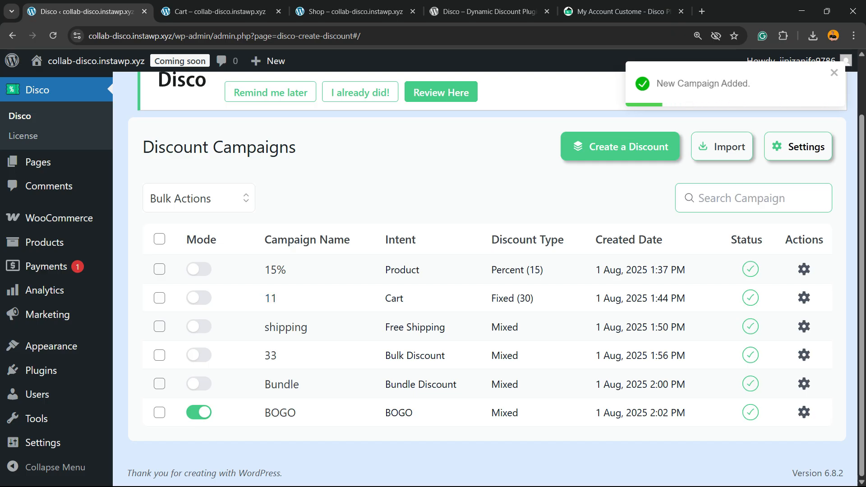
Step: Reload the storefront cart, lower the Shirt – Cream quantity to 3, and examine the free item line
click(225, 12)
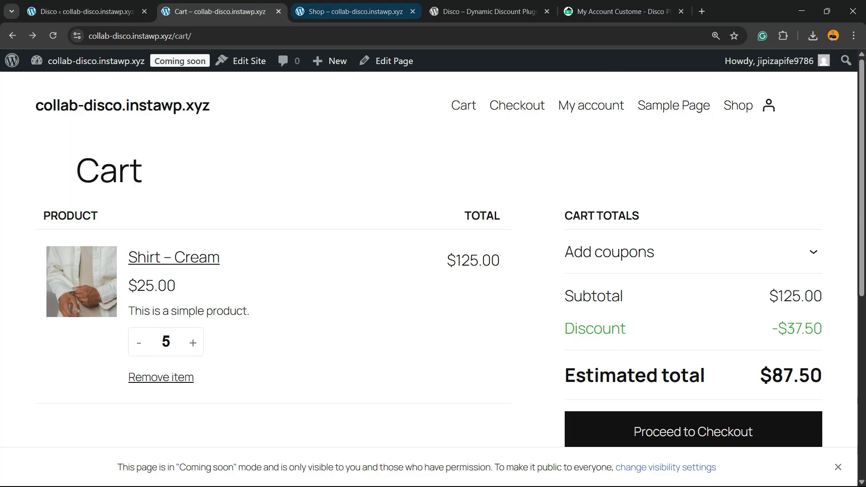
key(ctrl+r)
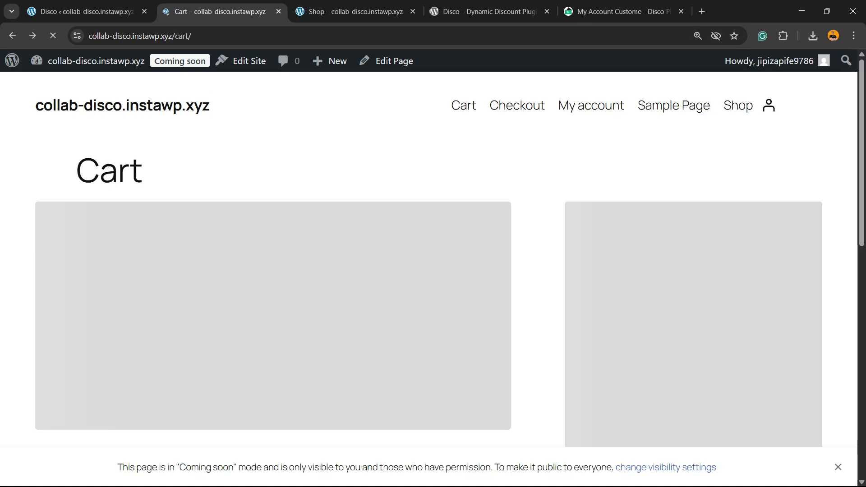
scroll(429, 259, up, 2)
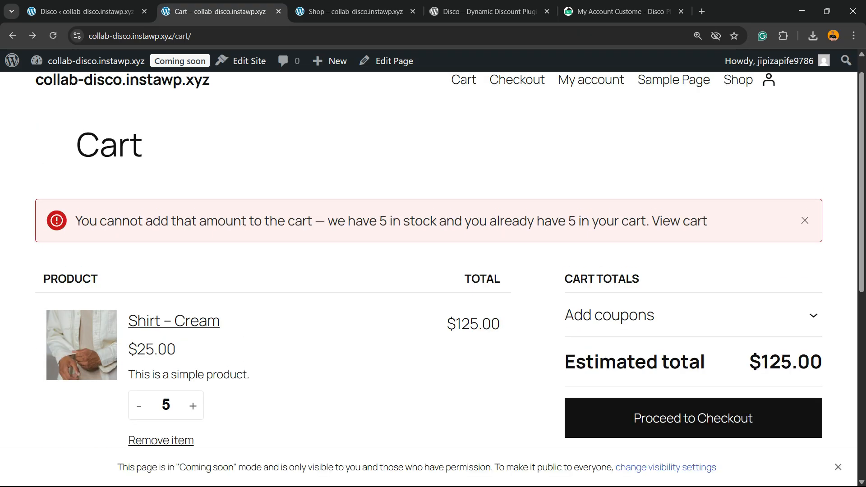
click(138, 406)
click(139, 405)
scroll(429, 259, down, 4)
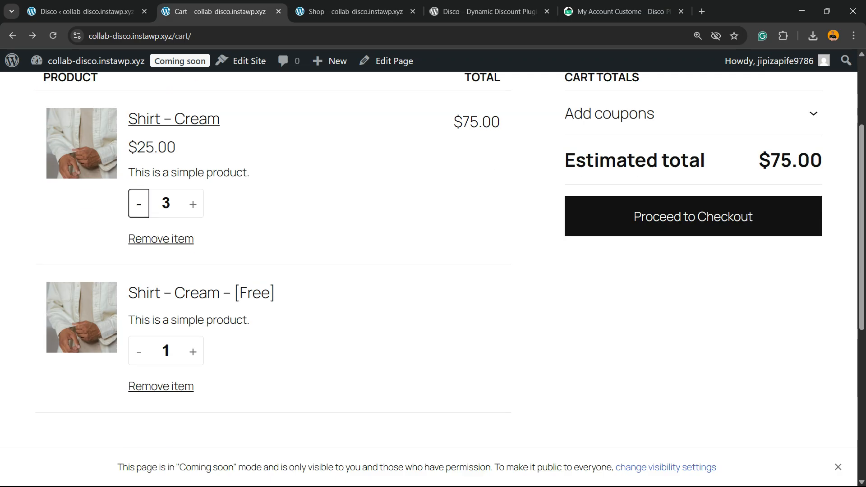
scroll(202, 294, up, 2)
scroll(201, 293, down, 2)
drag(276, 293, 233, 293)
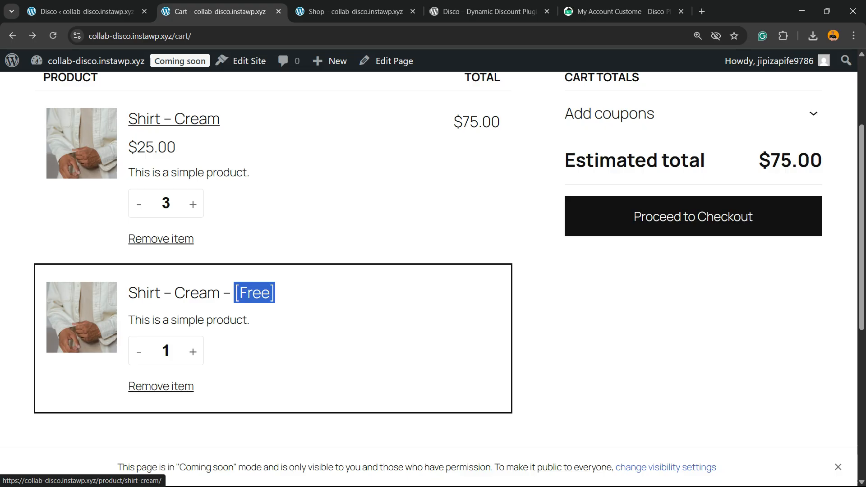
Step: Open the Shirt – Cream product page, add one more to the cart, and go to the cart
scroll(233, 293, up, 3)
click(194, 257)
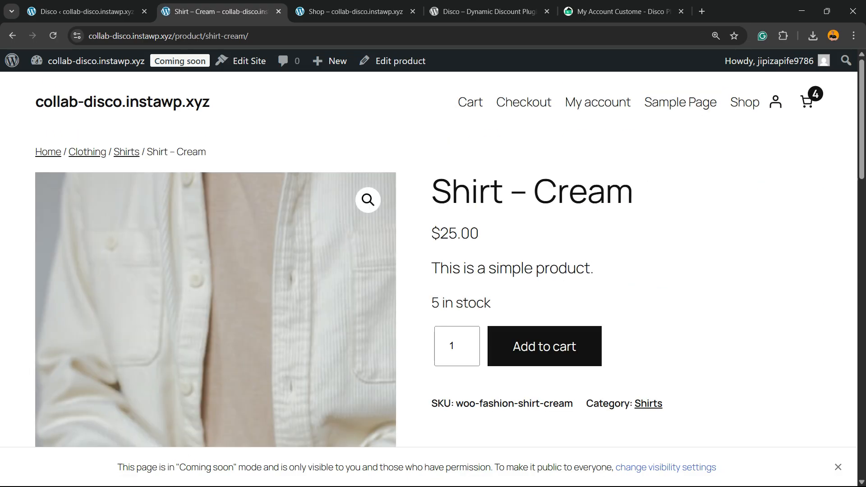
scroll(447, 260, down, 2)
scroll(447, 260, up, 2)
click(544, 346)
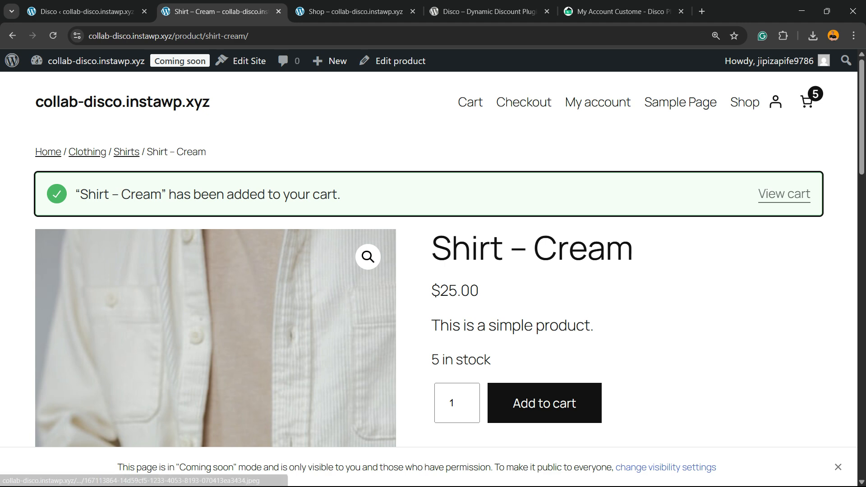
click(784, 194)
Step: Return to the campaign list and enable the 15% and shipping campaigns
click(81, 12)
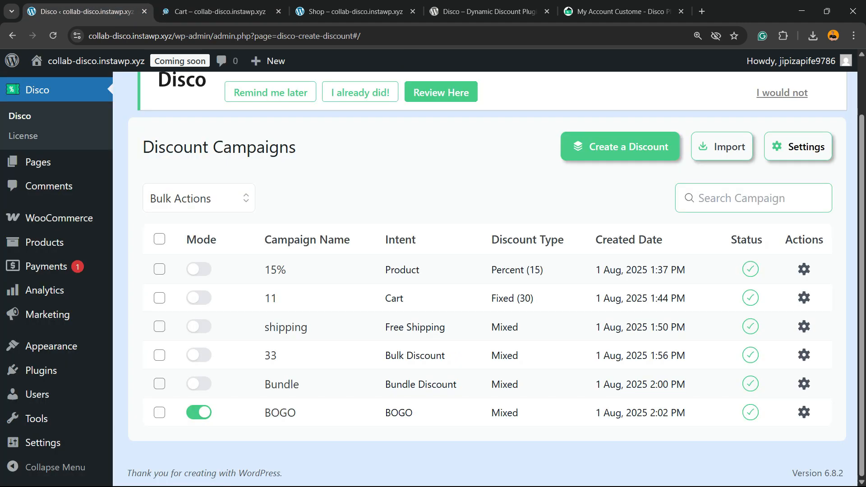
scroll(275, 406, up, 2)
scroll(275, 406, down, 2)
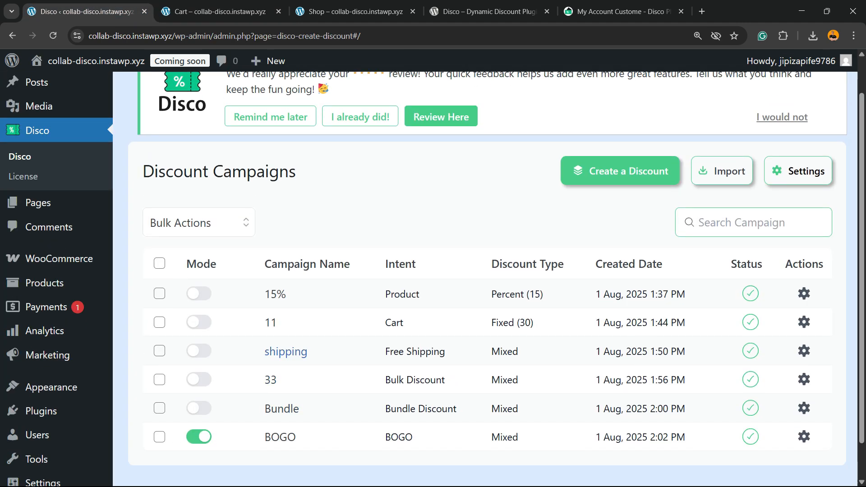
click(199, 269)
click(199, 326)
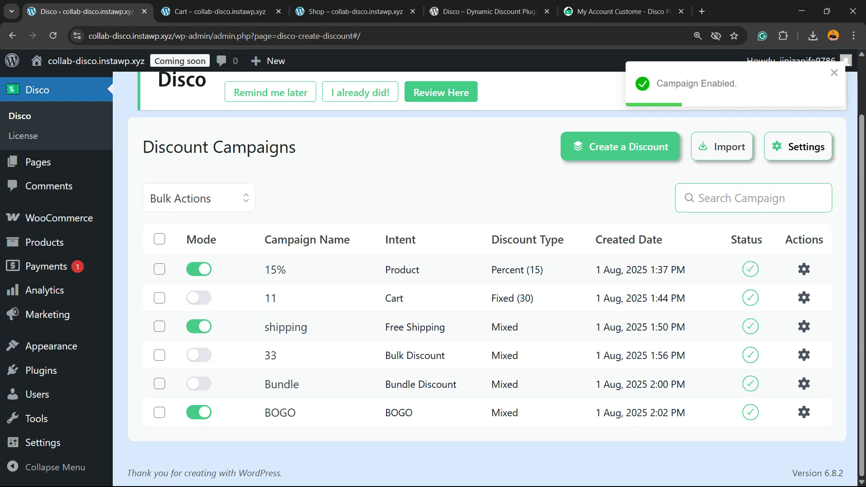
Step: Open the BOGO campaign and review its setup and BOGO rules, then leave it without saving
scroll(433, 270, up, 2)
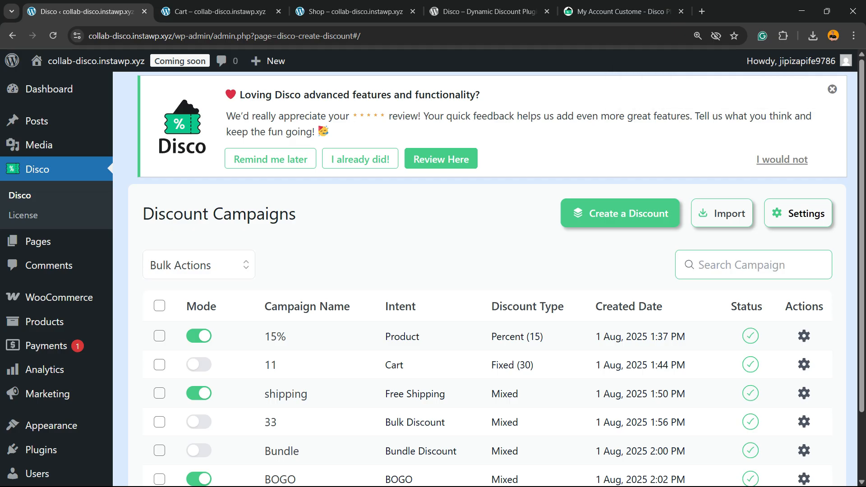
scroll(433, 271, down, 2)
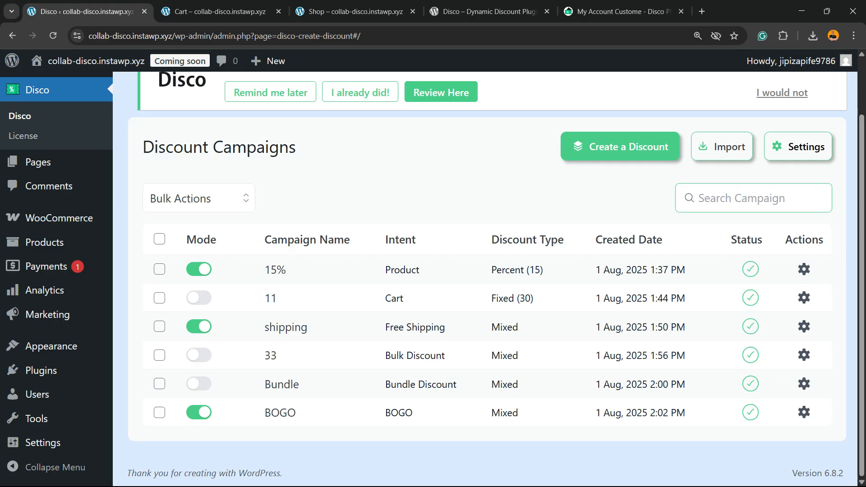
click(804, 413)
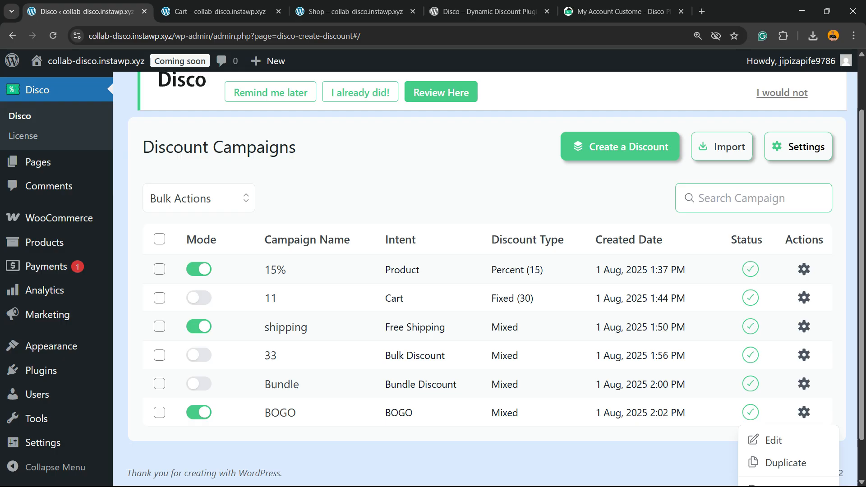
click(773, 440)
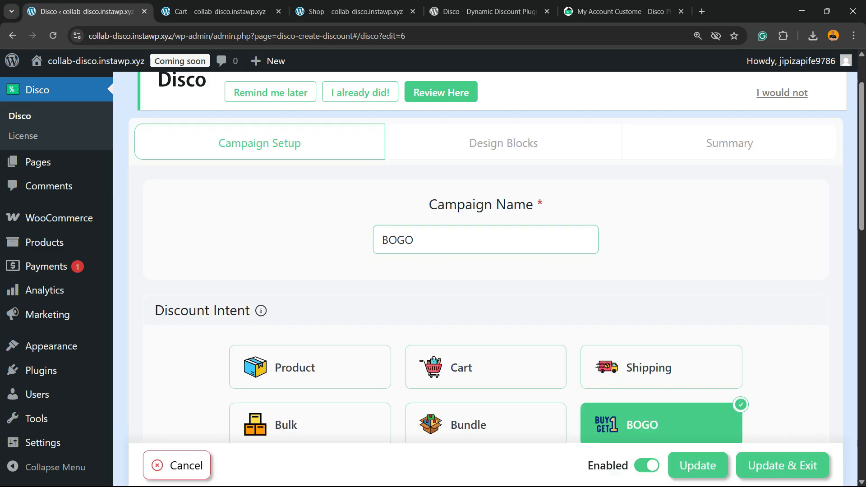
scroll(486, 271, up, 2)
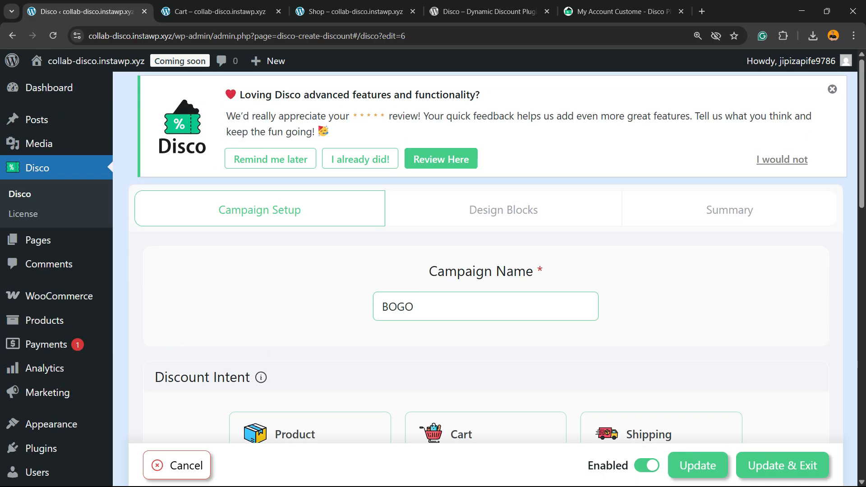
scroll(45, 266, down, 10)
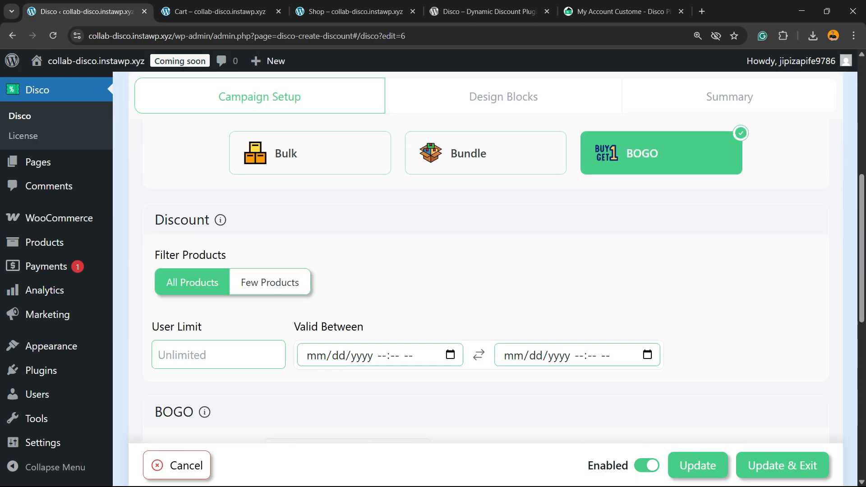
scroll(45, 267, up, 2)
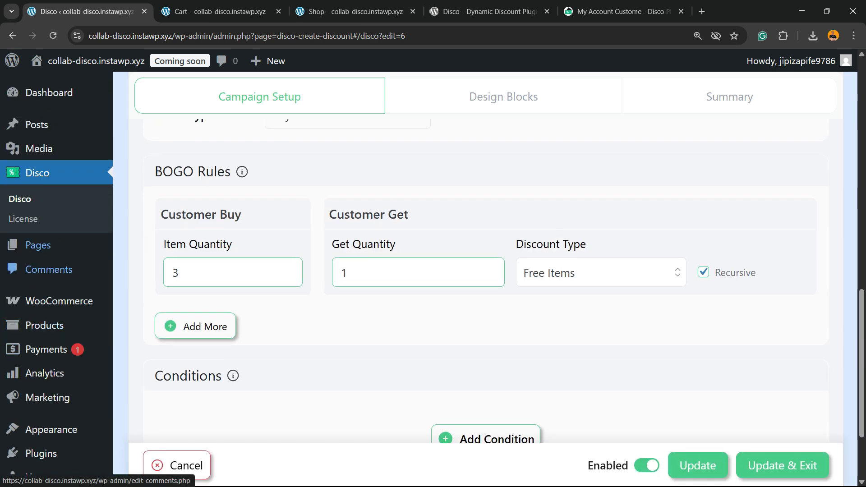
click(38, 173)
scroll(38, 173, up, 9)
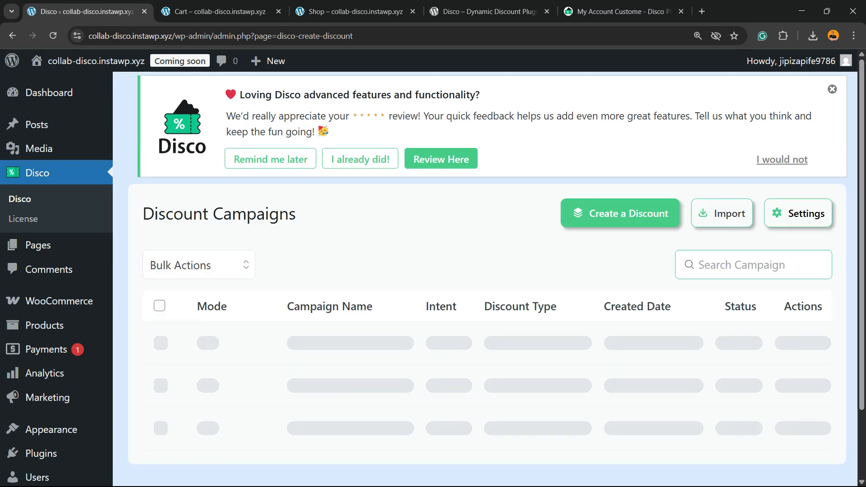
Step: Open the Disco settings and review the price type, discount amount, coupon behavior, on-sale badge and strikeout price options
click(798, 214)
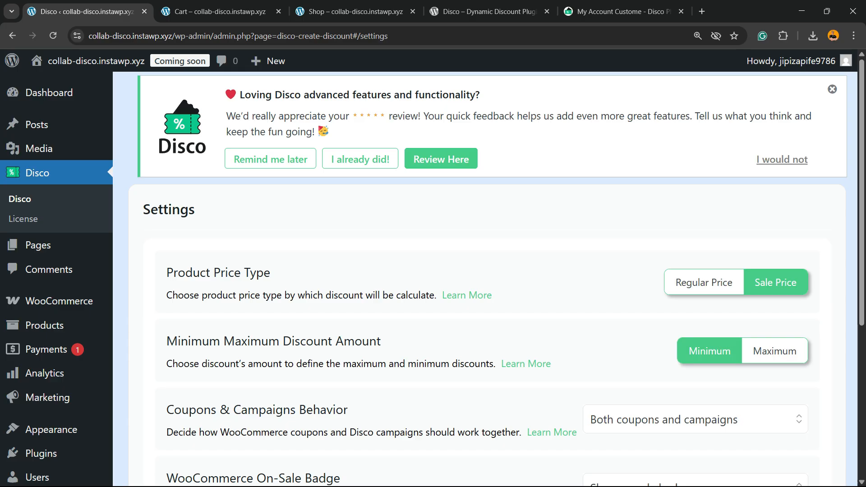
scroll(485, 280, down, 2)
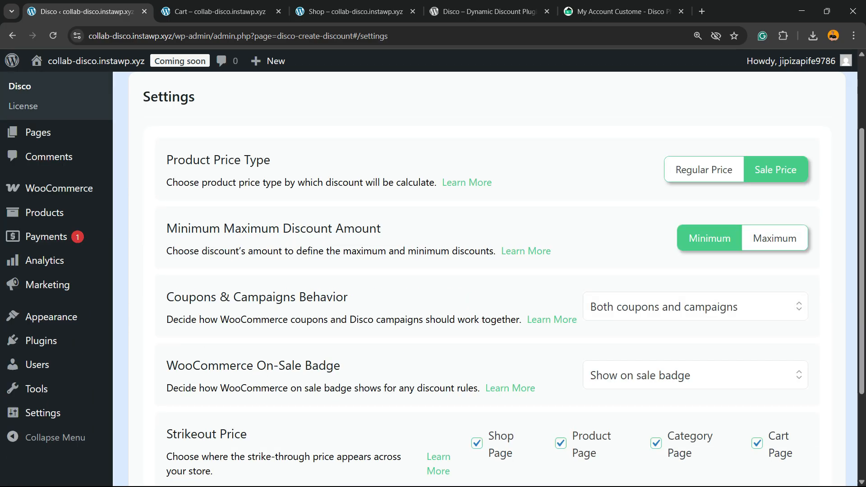
drag(166, 228, 381, 228)
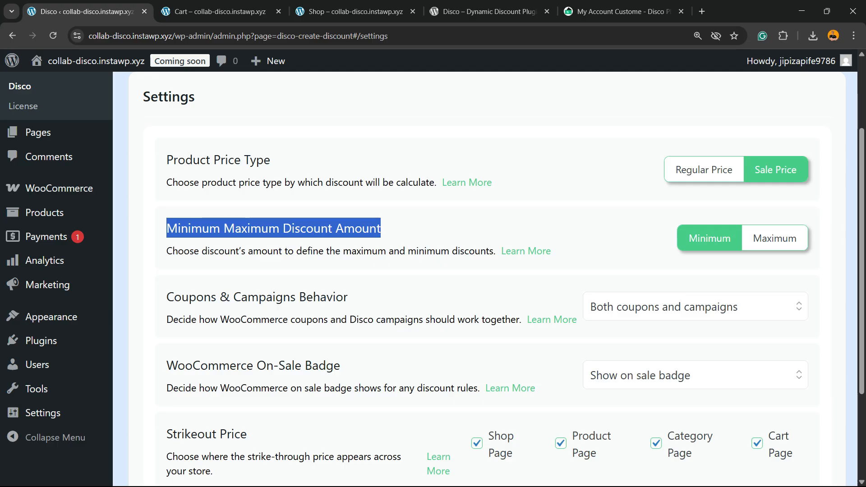
click(695, 307)
click(660, 335)
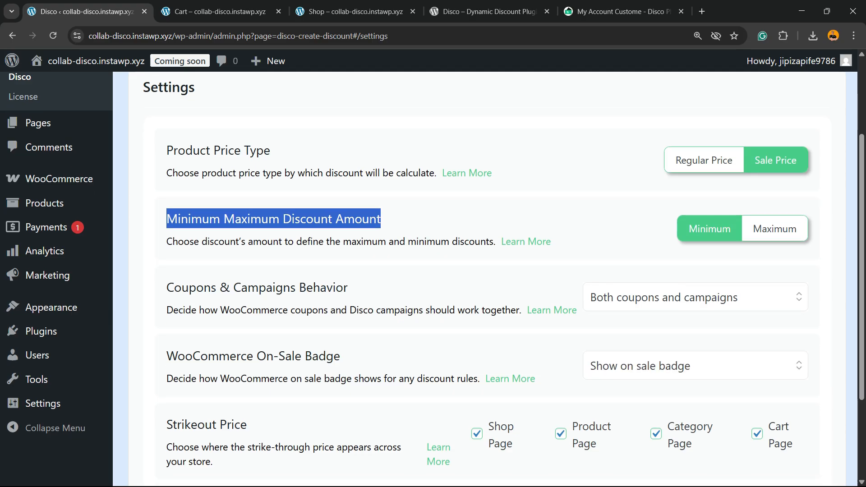
scroll(660, 336, down, 3)
click(695, 263)
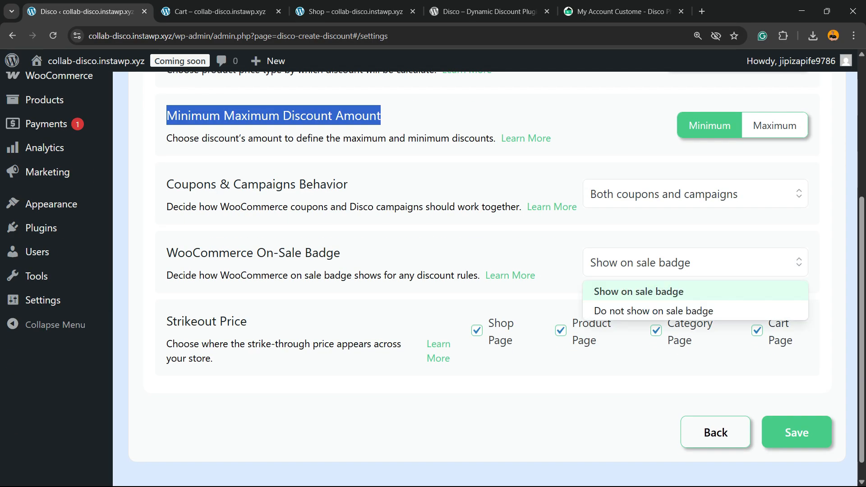
key(Escape)
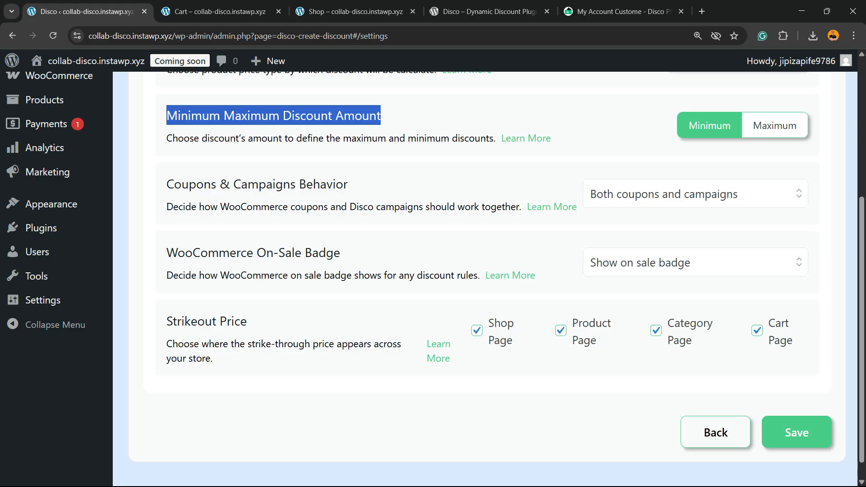
scroll(485, 275, down, 1)
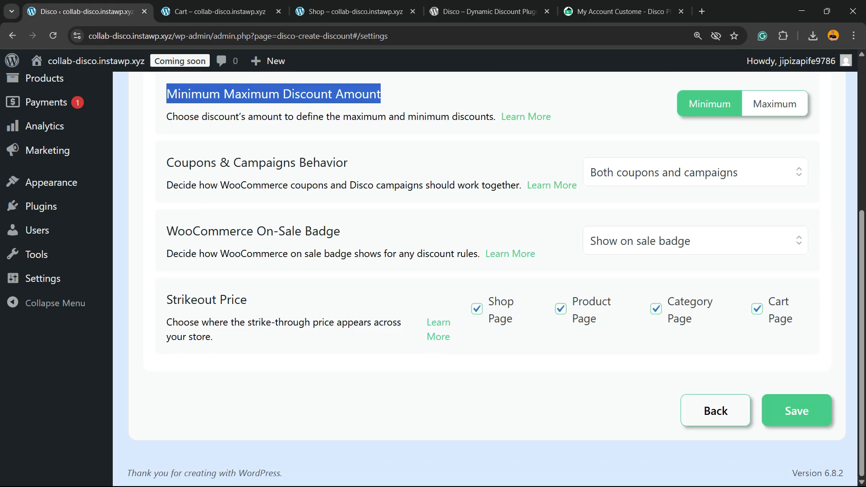
scroll(485, 275, up, 5)
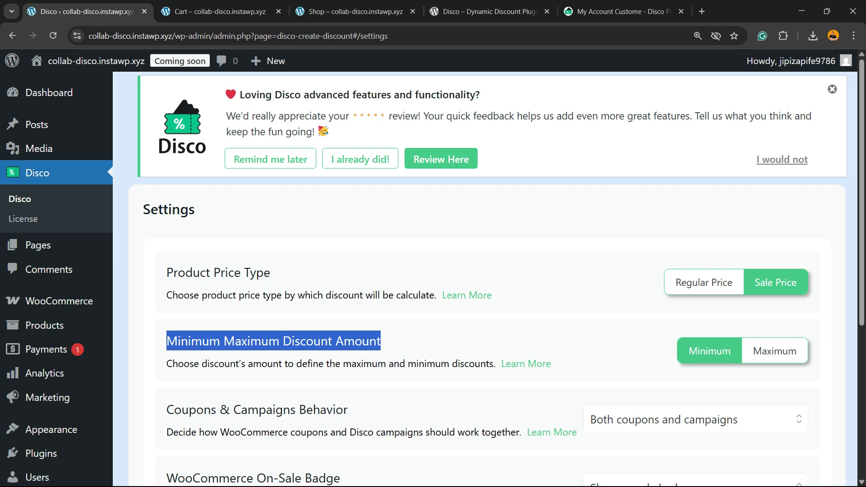
scroll(485, 275, down, 5)
scroll(485, 275, up, 5)
scroll(485, 275, down, 1)
scroll(485, 275, up, 1)
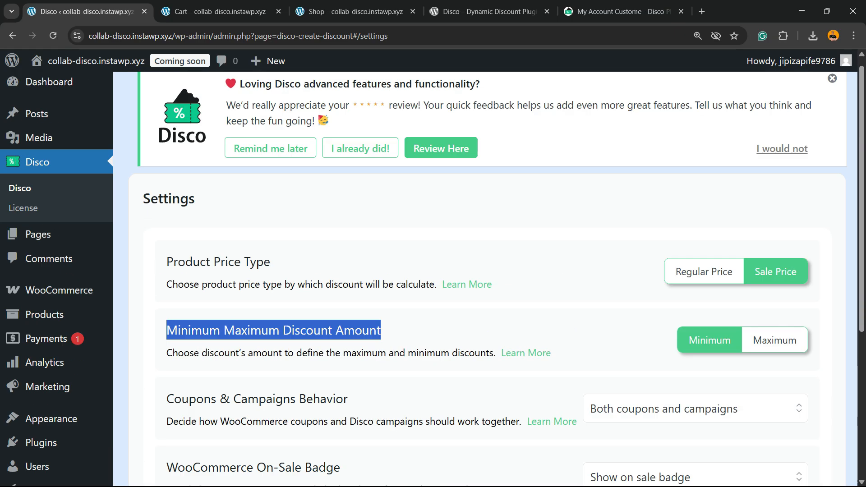
Step: Switch to the Disco plugin page on WordPress.org and read its title and description
key(ctrl+Tab)
key(ctrl+Tab)
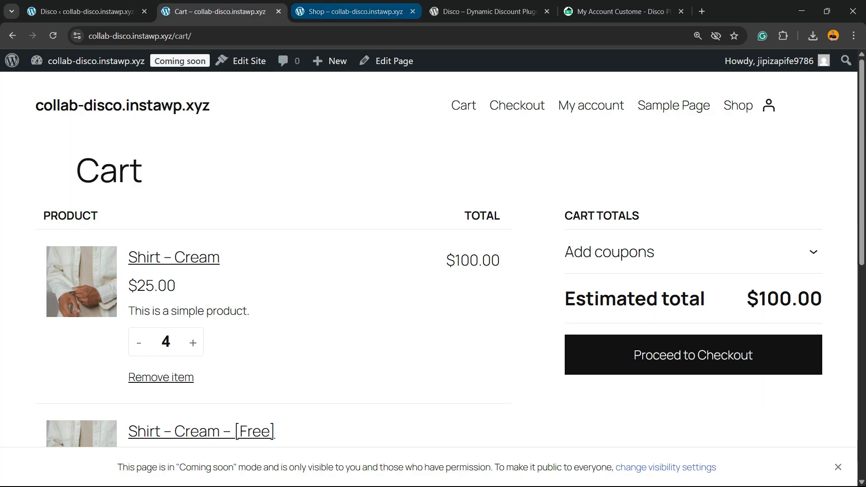
key(ctrl+Tab)
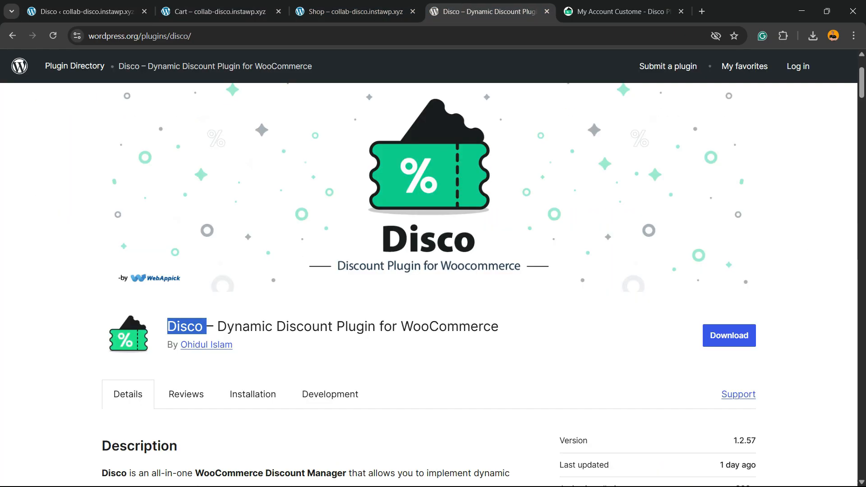
click(244, 326)
triple_click(243, 326)
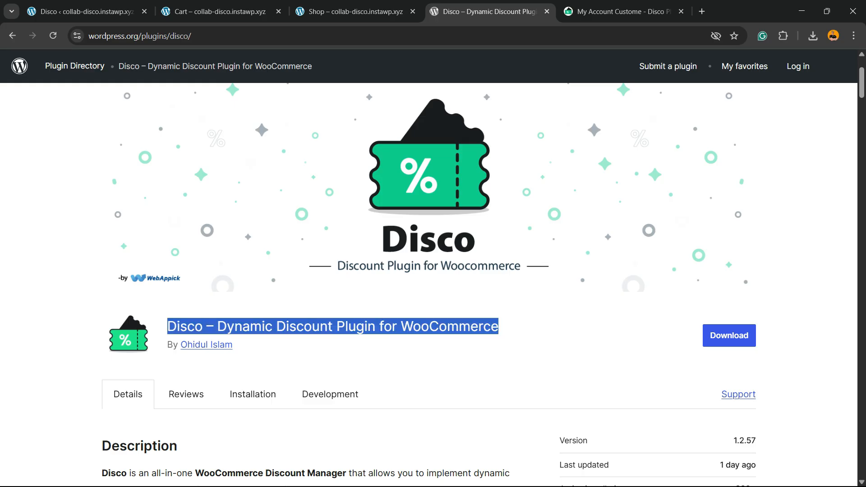
scroll(433, 271, down, 10)
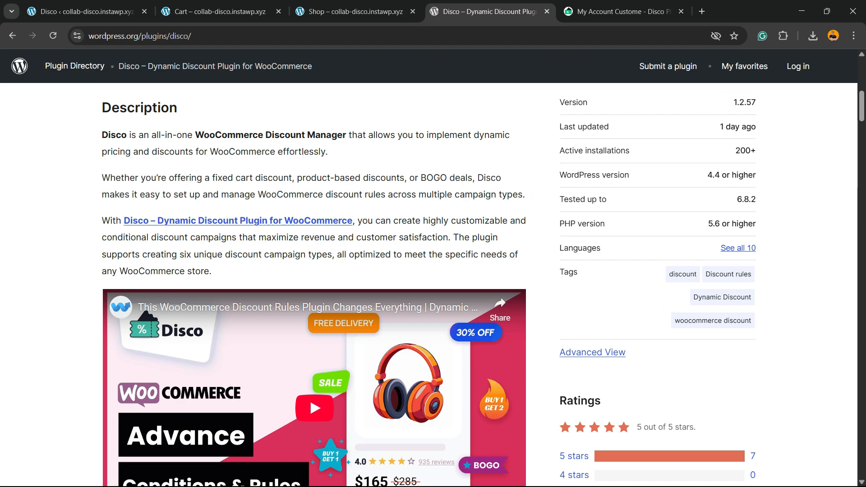